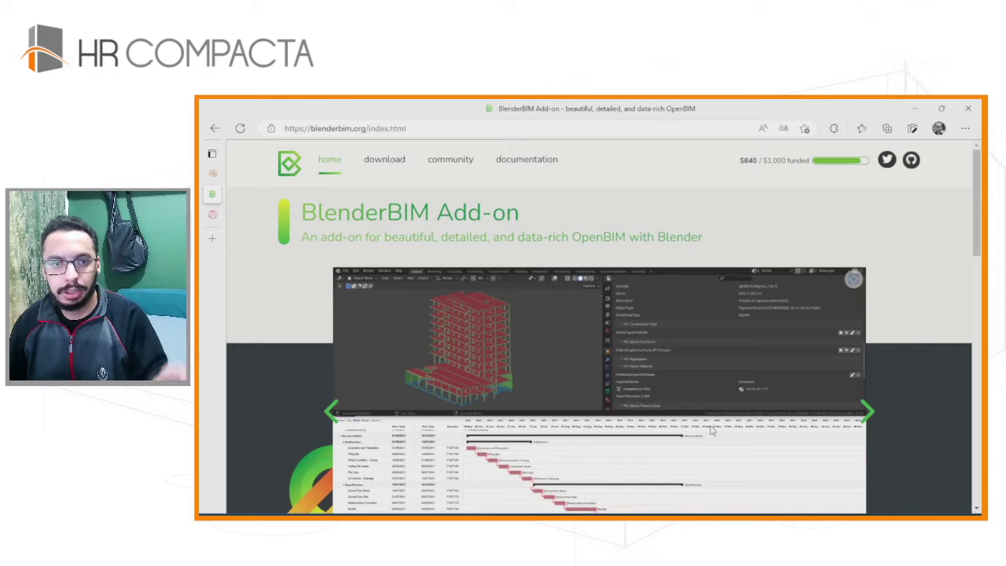
- Switch to the blender.org tab and go to Blender's download page
click(212, 174)
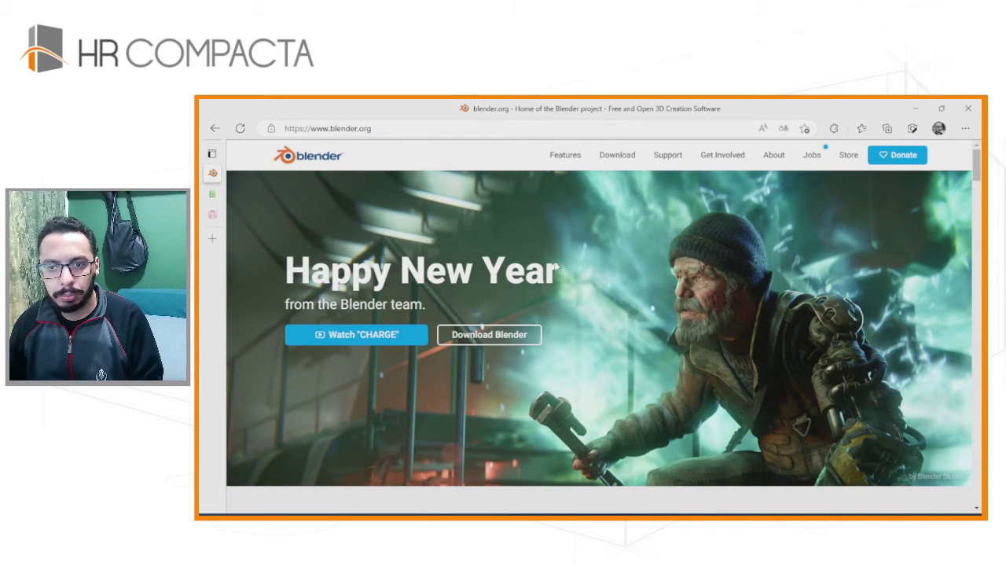
click(618, 156)
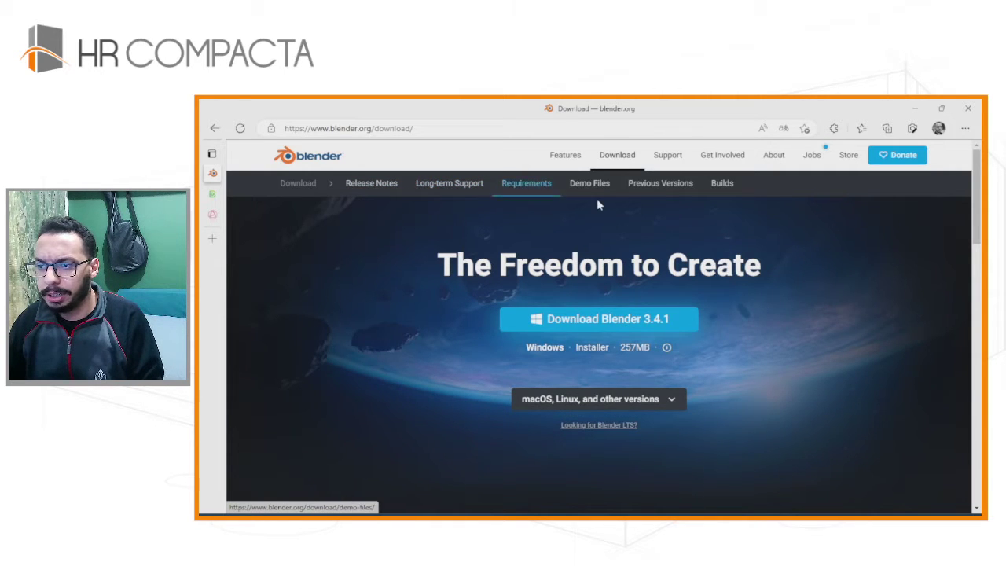
scroll(563, 344, down, 4)
scroll(563, 344, down, 1)
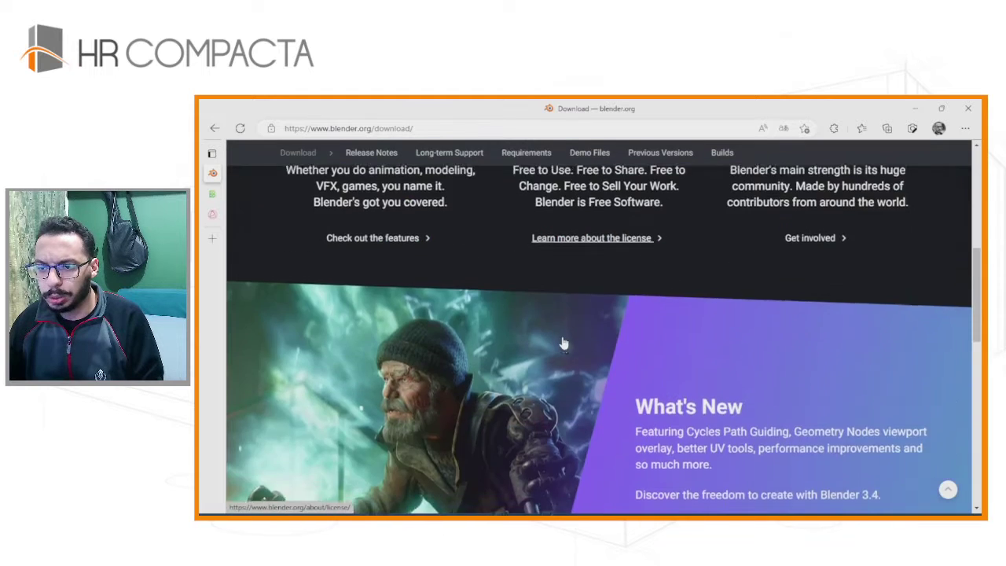
scroll(564, 343, up, 5)
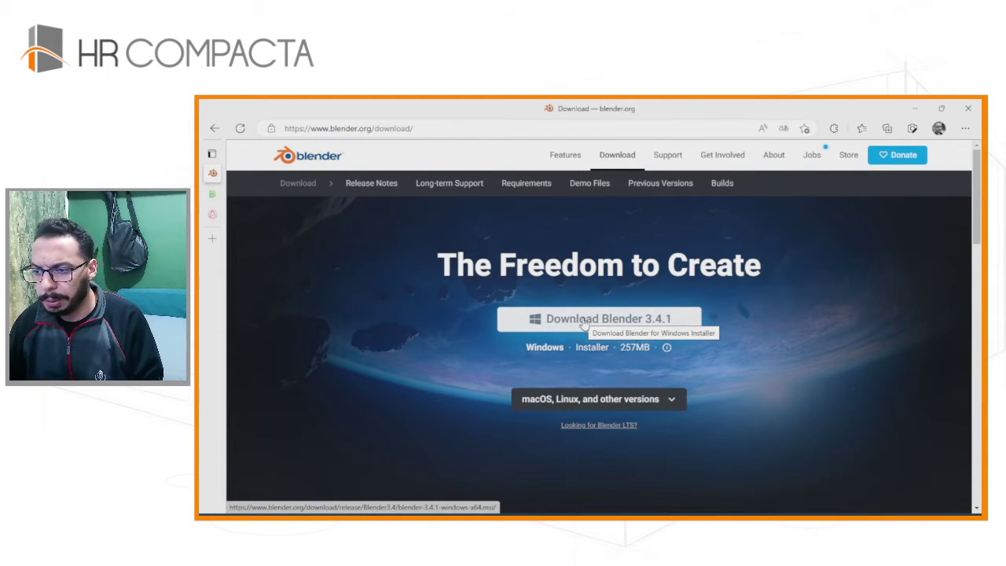
- Expand 'macOS, Linux, and other versions' and bring up the Requirements page
click(673, 408)
scroll(651, 402, down, 2)
scroll(629, 198, down, 1)
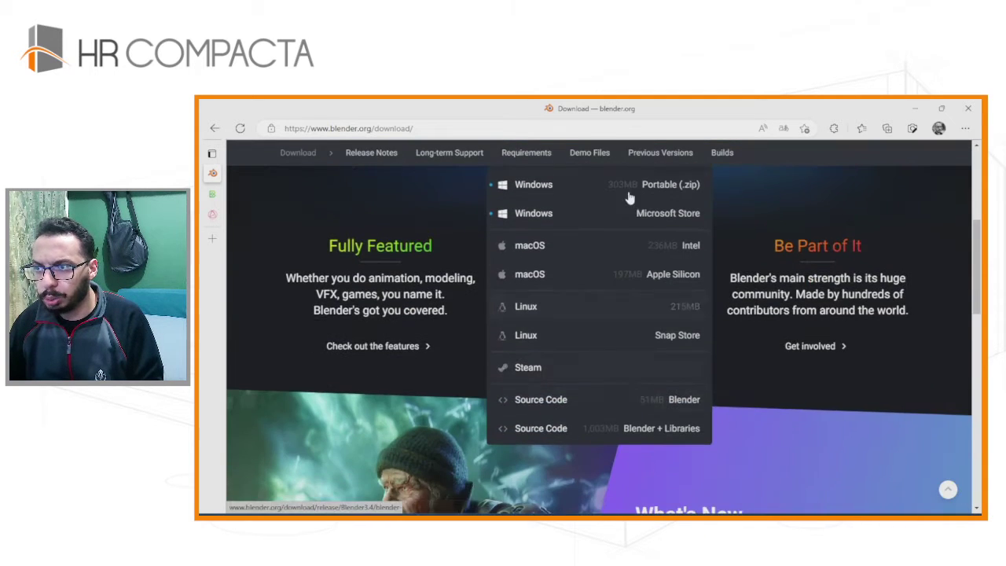
scroll(613, 283, down, 2)
scroll(609, 312, up, 3)
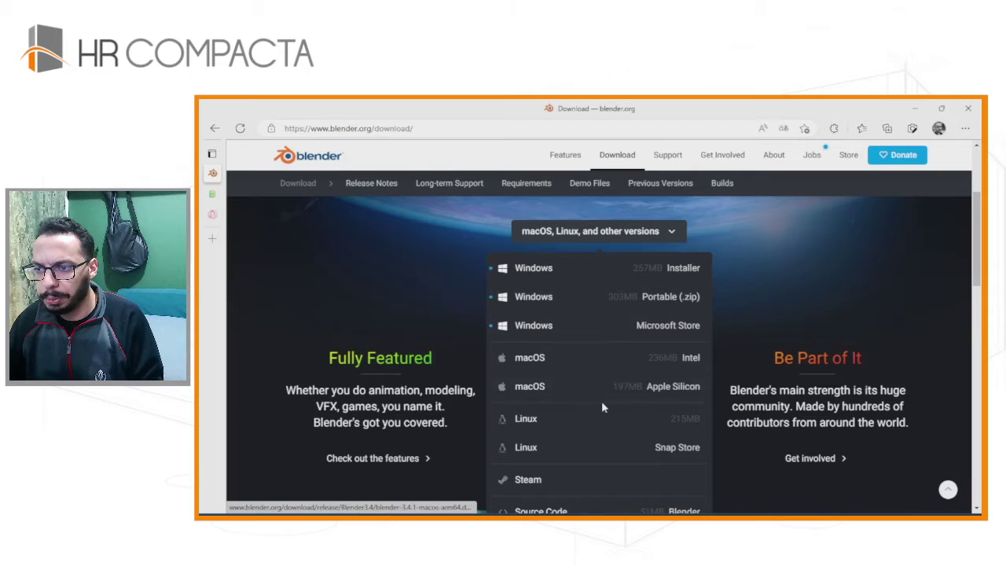
scroll(603, 407, down, 1)
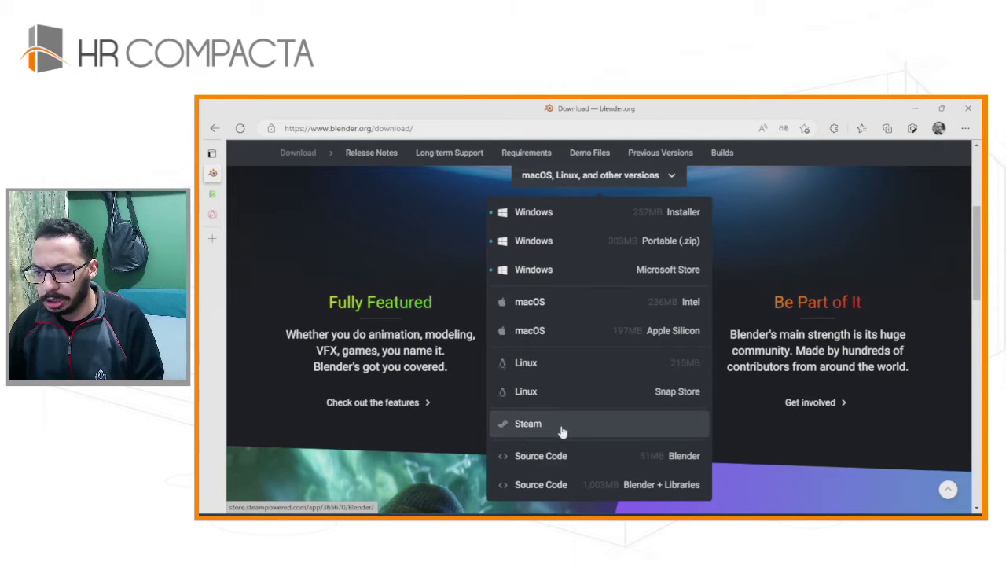
scroll(712, 392, up, 3)
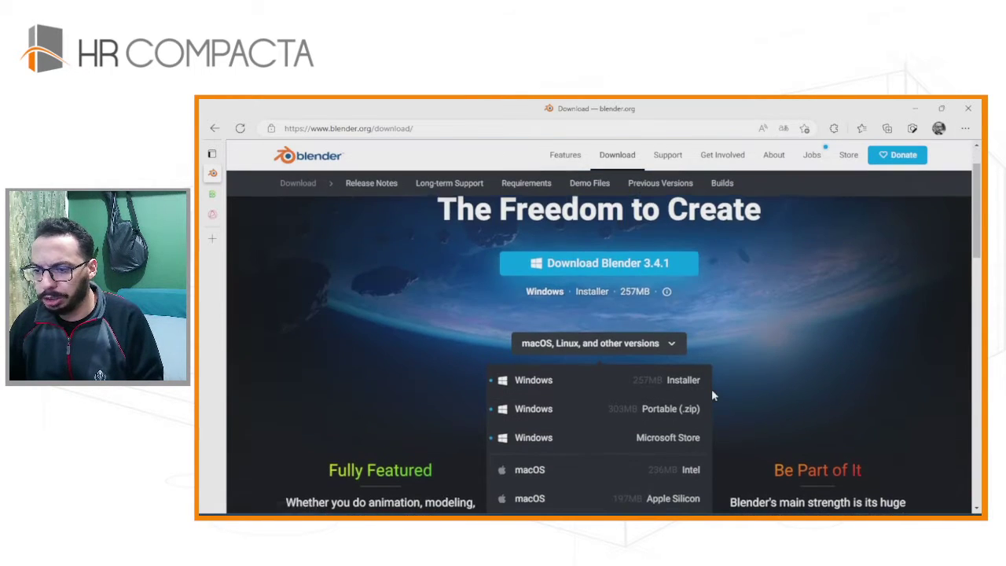
scroll(711, 389, up, 1)
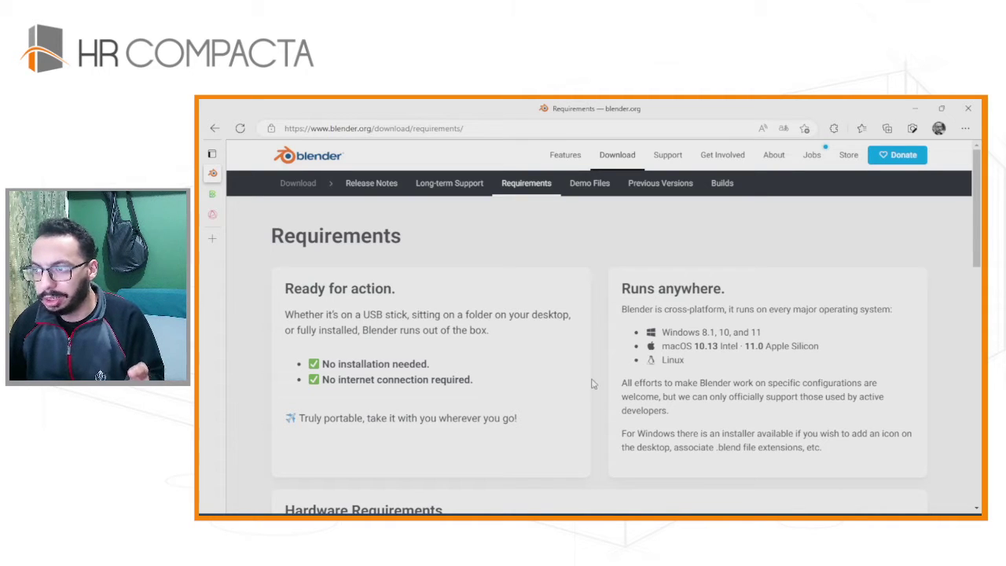
- Translate the Blender Requirements page into Portuguese
scroll(556, 369, down, 3)
right_click(556, 367)
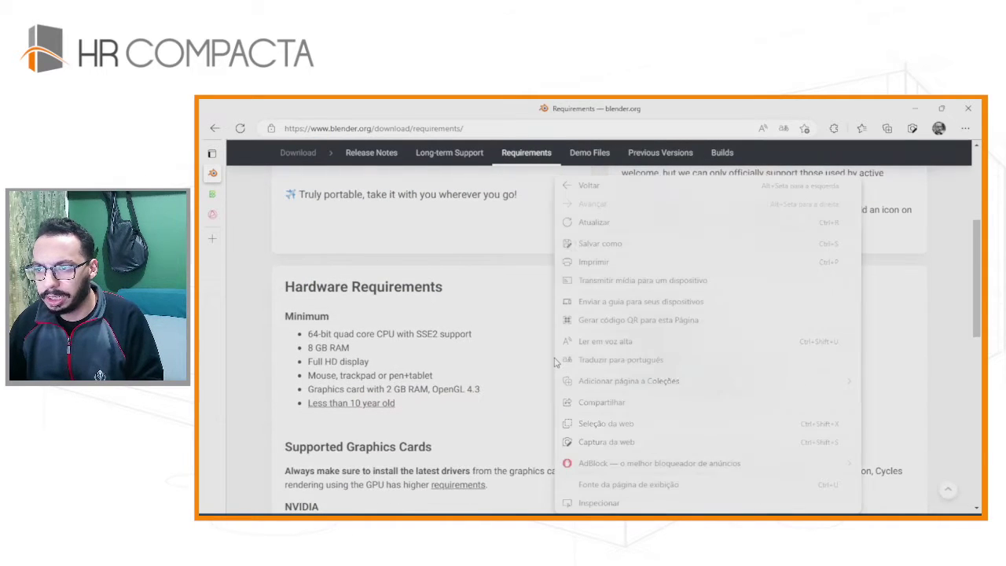
click(590, 363)
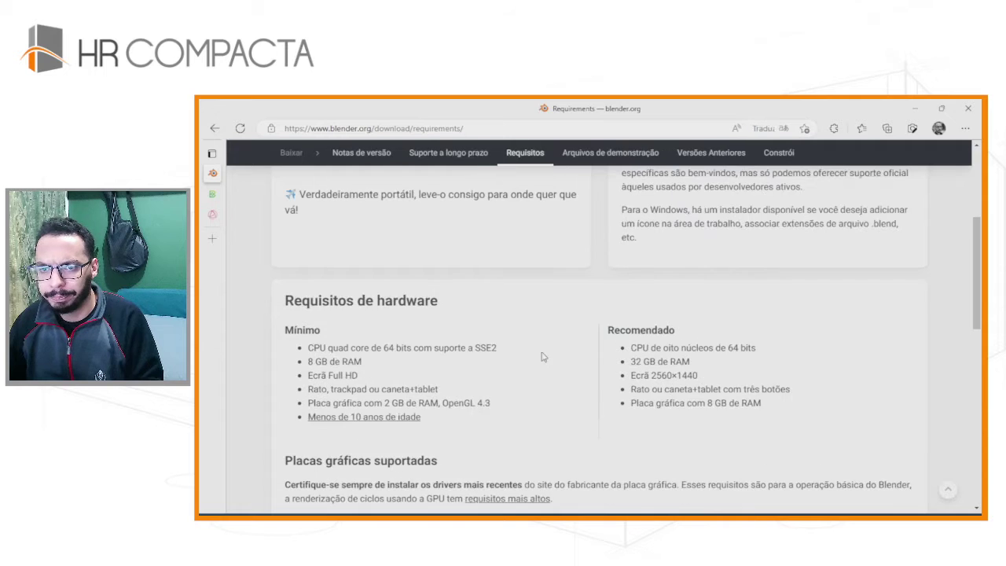
scroll(510, 365, up, 1)
scroll(440, 368, down, 1)
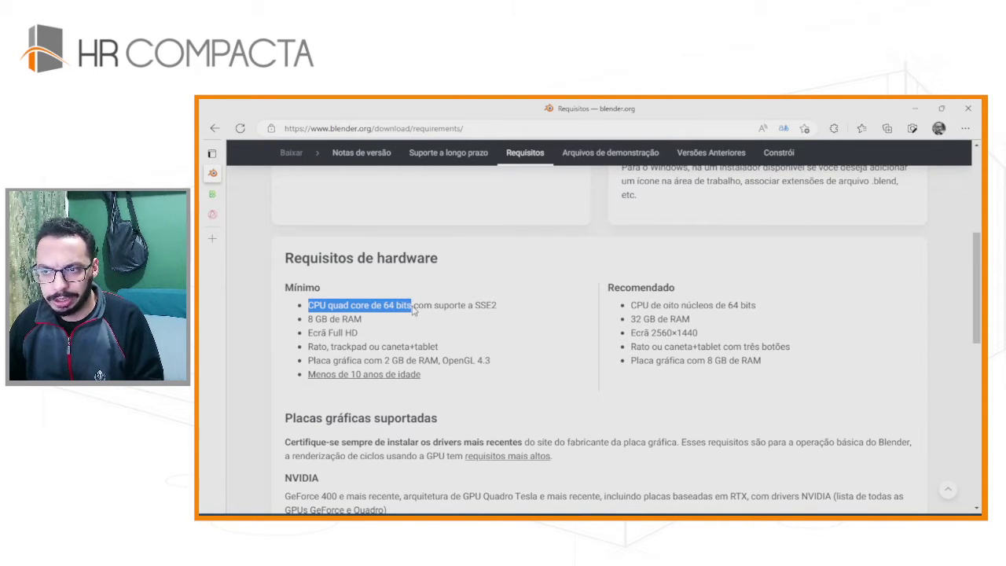
- Highlight each minimum hardware requirement line: CPU, display, input device and graphics card
click(311, 323)
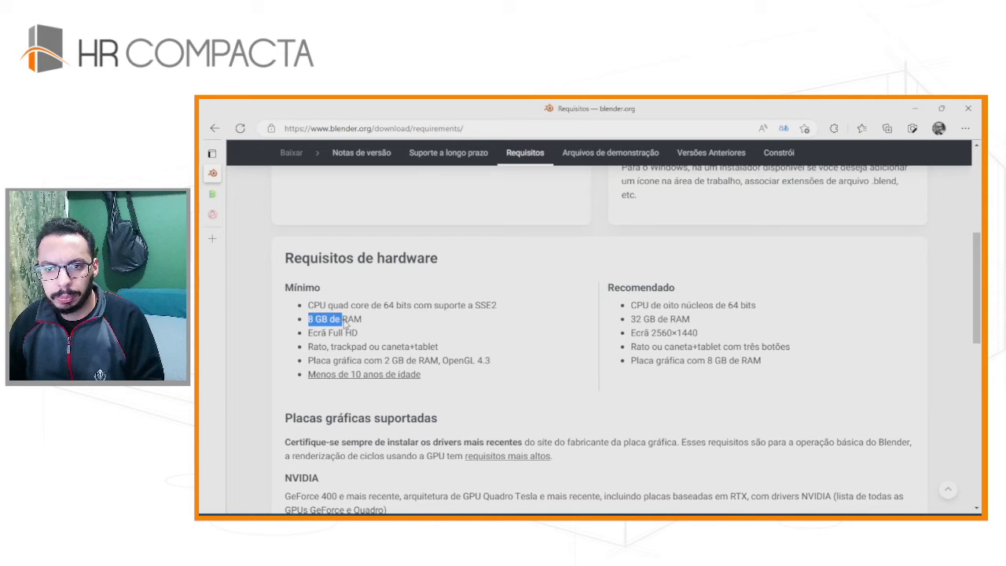
drag(322, 334, 365, 337)
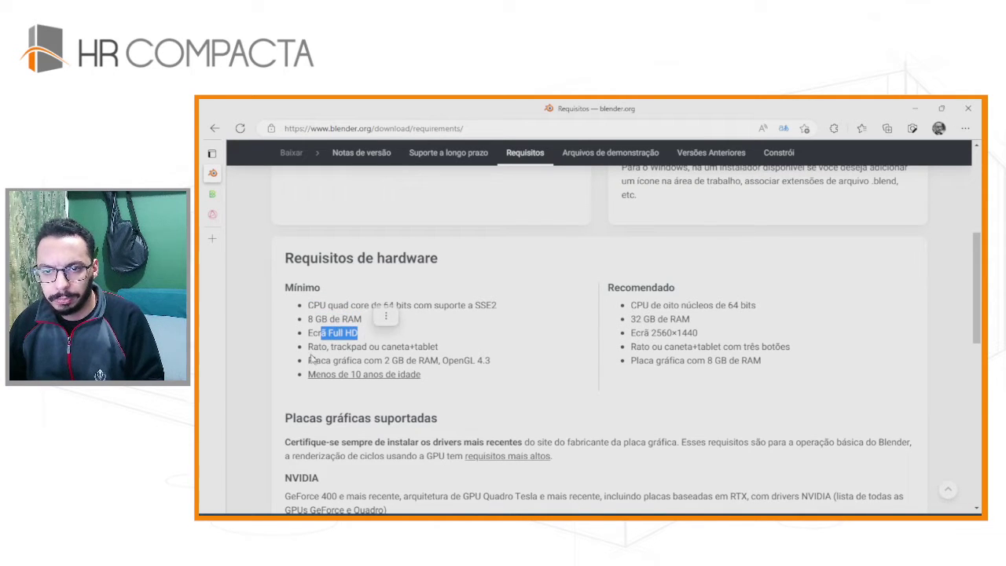
click(433, 352)
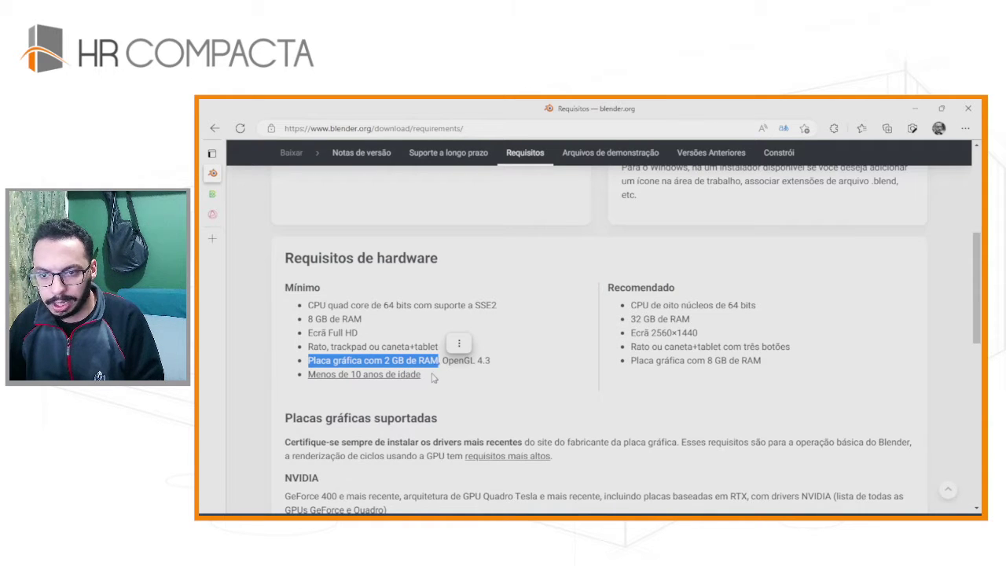
click(433, 378)
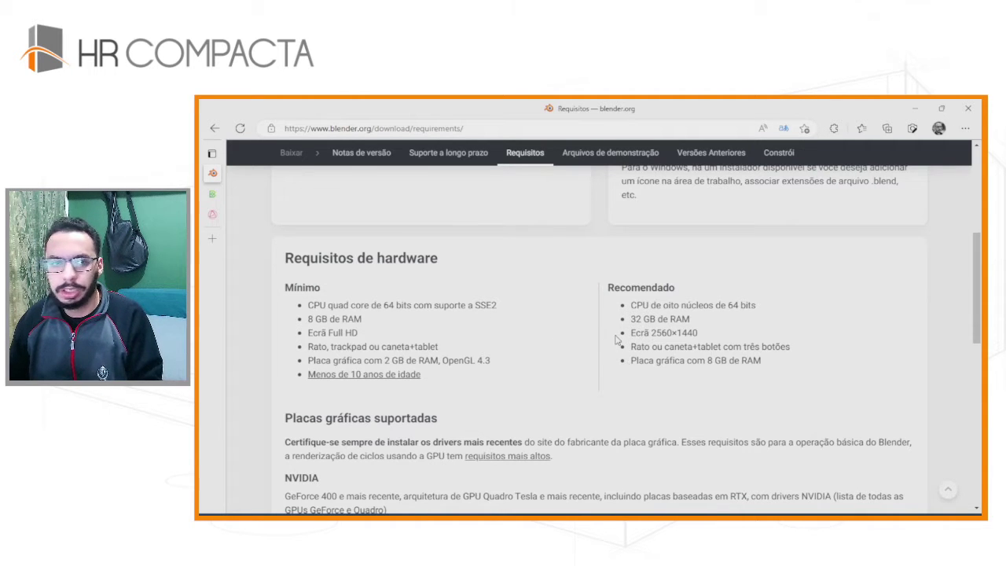
drag(629, 305, 745, 306)
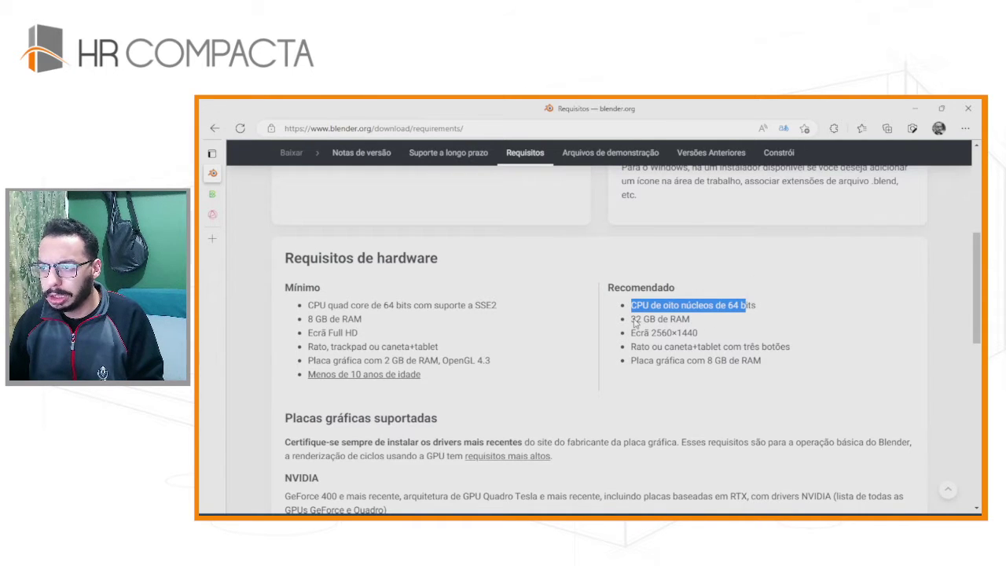
drag(631, 319, 687, 322)
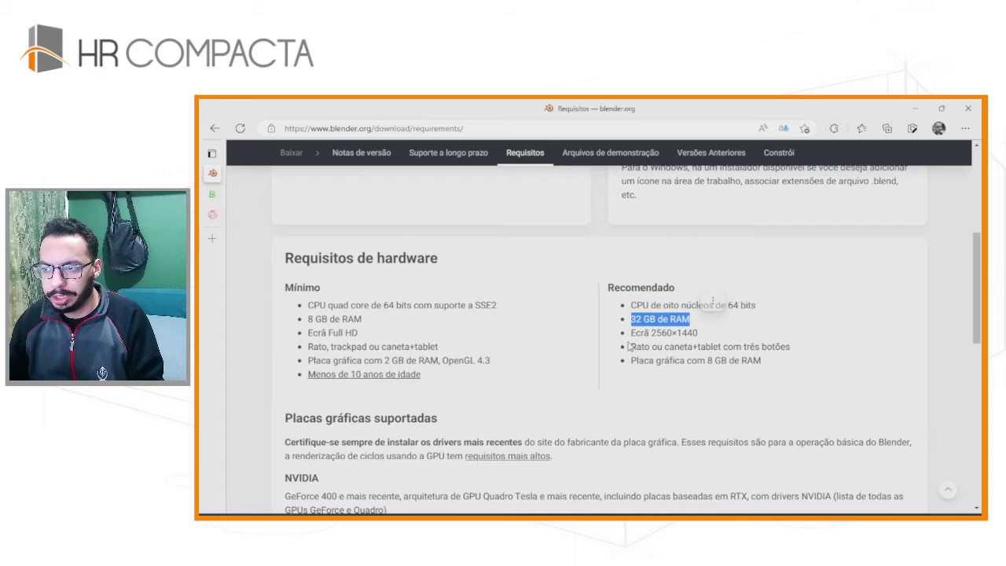
drag(630, 333, 690, 337)
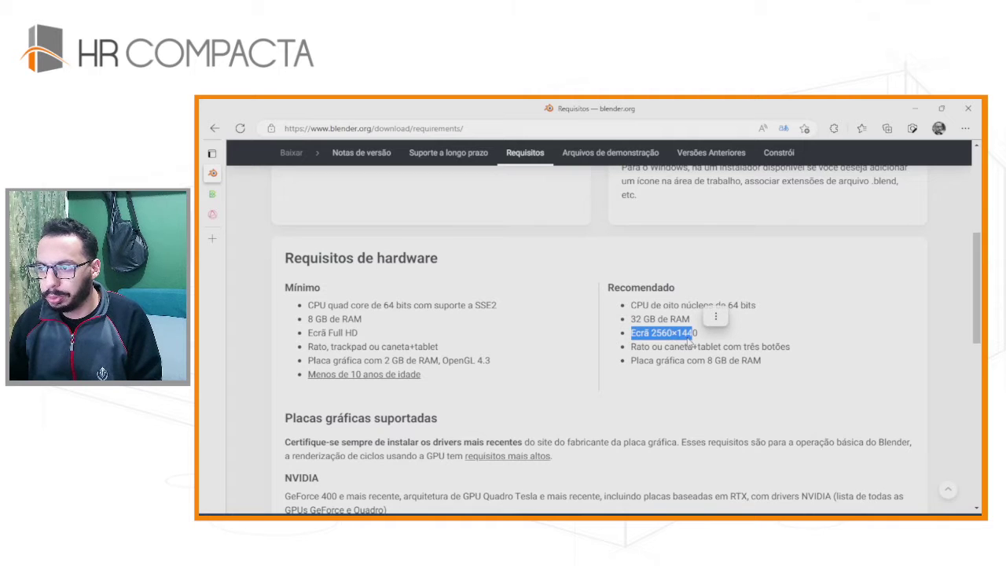
drag(657, 346, 742, 347)
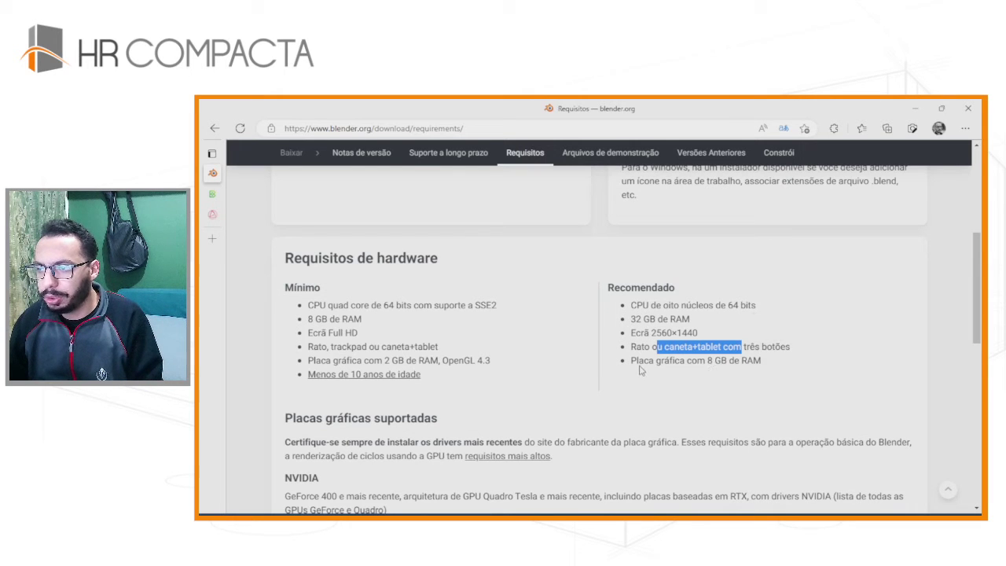
drag(637, 363, 727, 379)
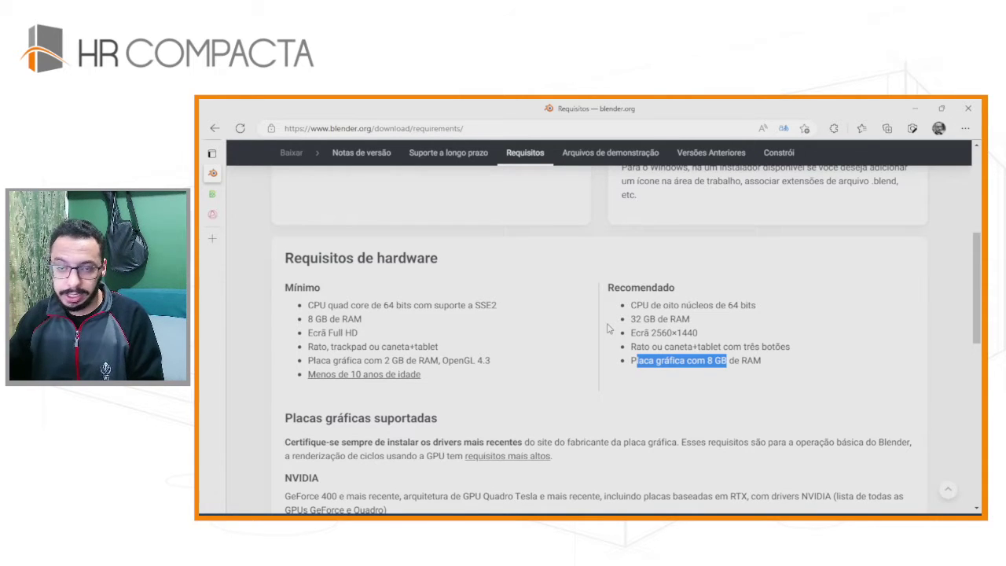
scroll(511, 343, up, 1)
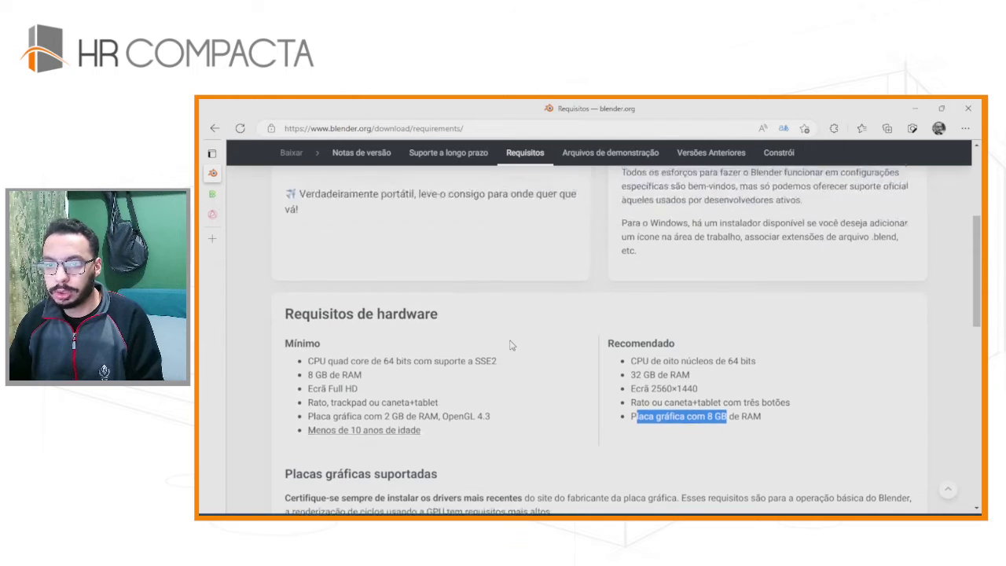
scroll(511, 344, up, 3)
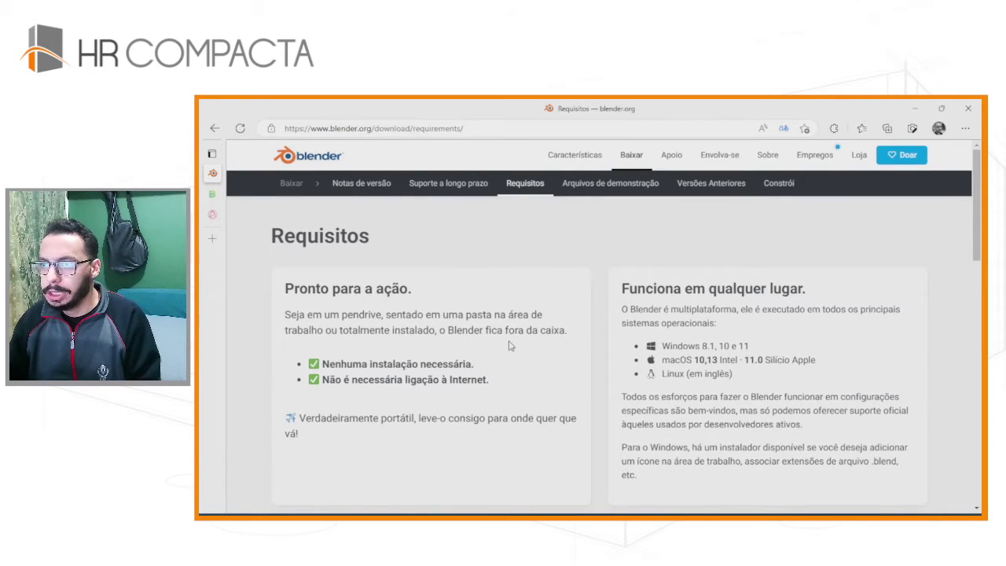
- Switch back to the BlenderBIM Add-on tab and scroll down to the feature tiles
click(215, 195)
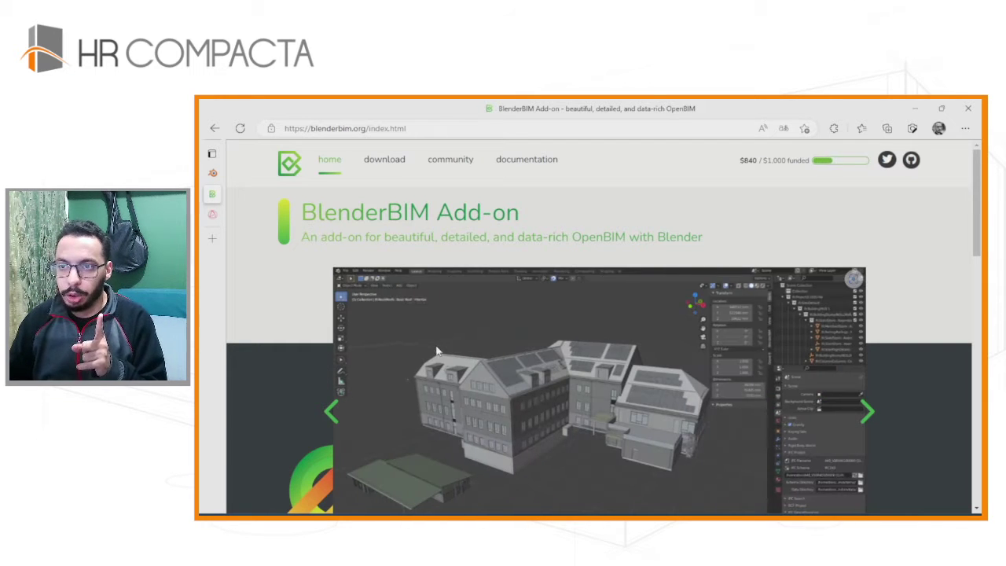
scroll(436, 350, down, 1)
scroll(436, 349, up, 1)
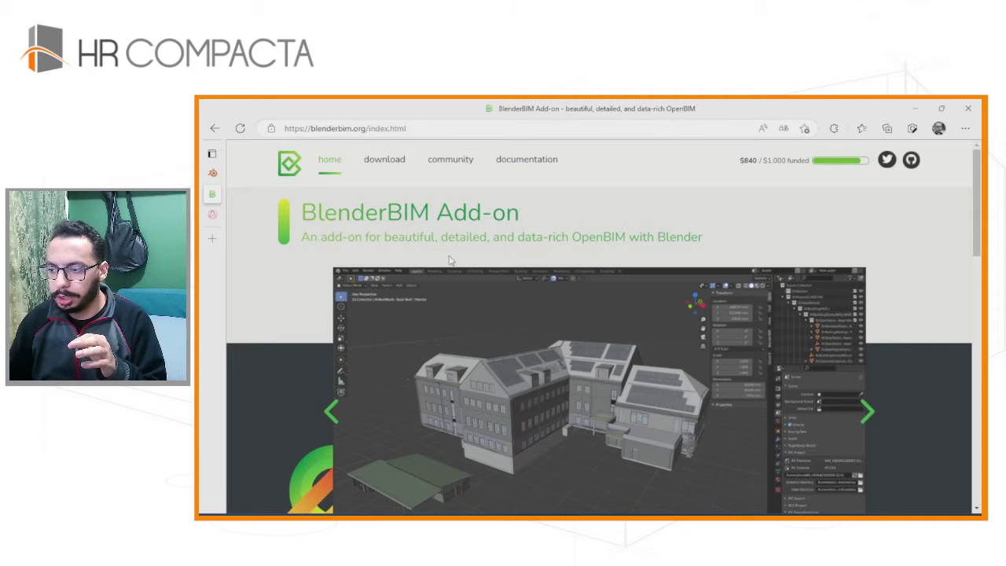
scroll(452, 267, down, 1)
scroll(498, 308, down, 4)
scroll(498, 311, down, 2)
scroll(498, 311, down, 1)
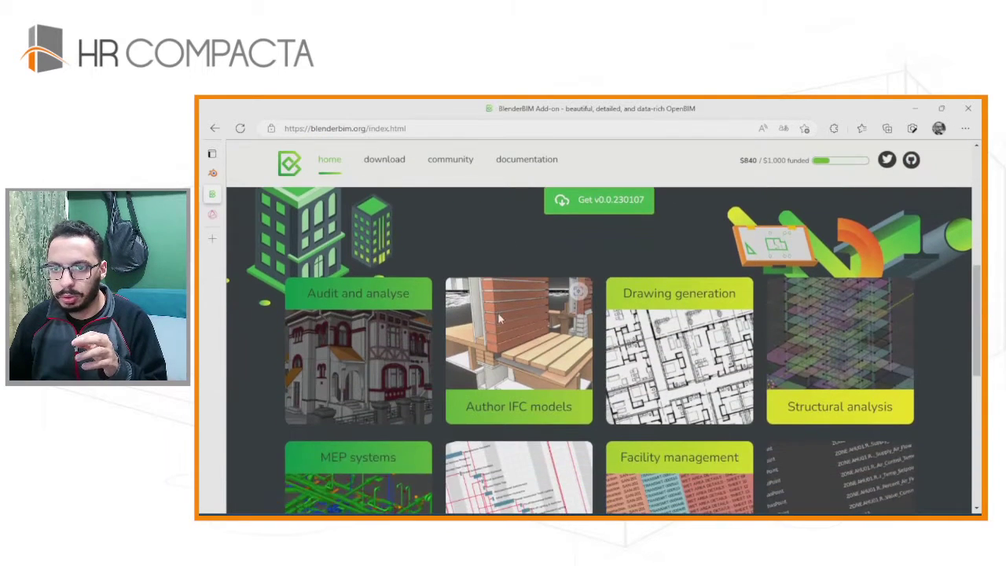
scroll(498, 311, down, 1)
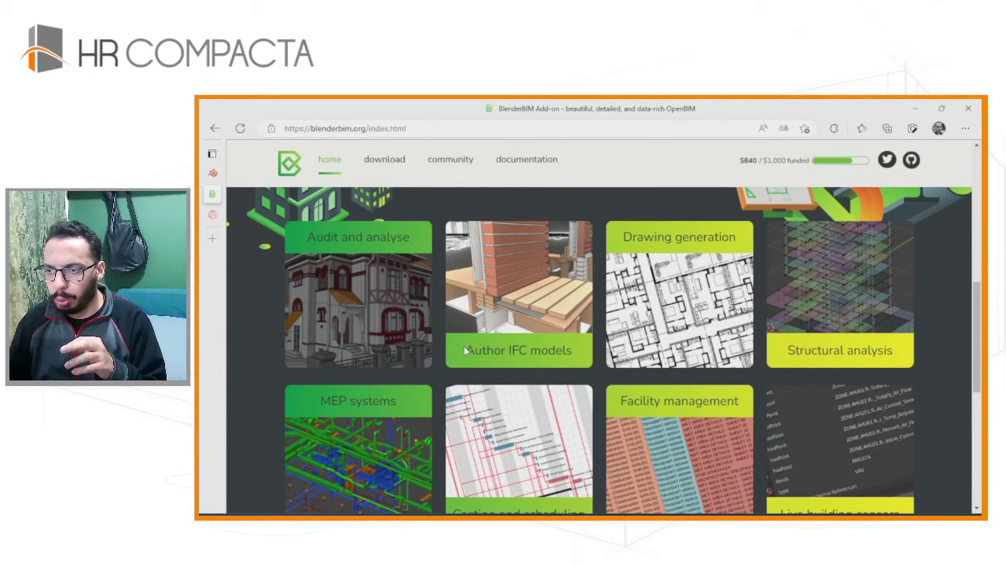
- Highlight the 'Author IFC models' and 'Drawing generation' feature titles
drag(464, 348, 582, 361)
click(581, 361)
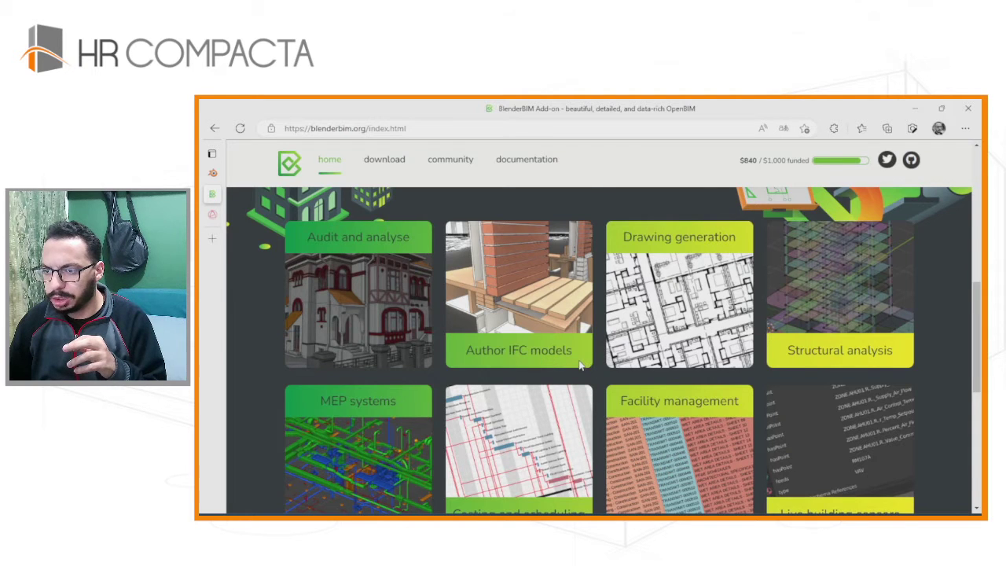
scroll(628, 299, down, 1)
scroll(672, 240, up, 1)
drag(626, 239, 714, 240)
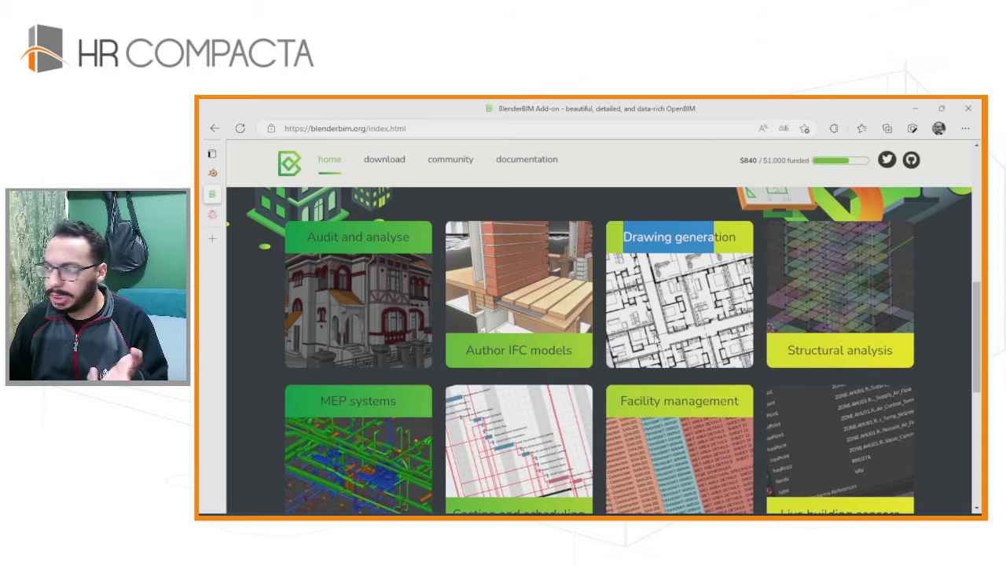
drag(789, 350, 910, 348)
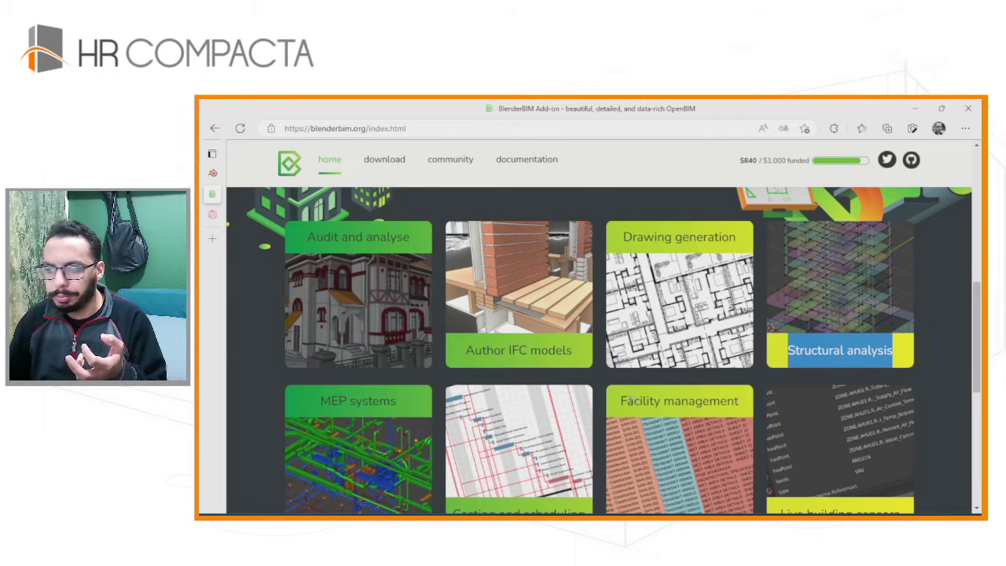
- Highlight the 'MEP systems' and 'Costing and scheduling' feature labels
scroll(593, 401, down, 2)
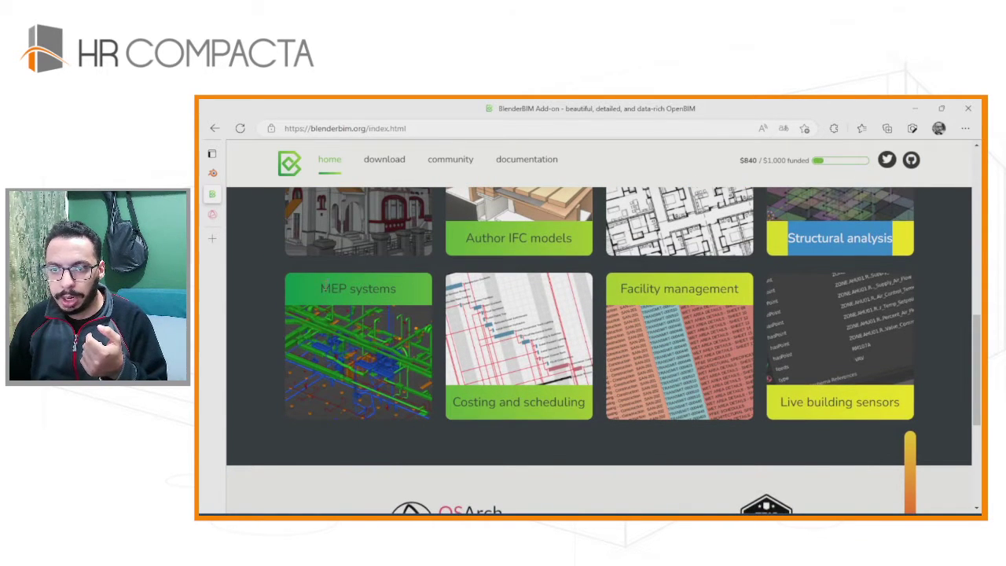
drag(320, 288, 396, 288)
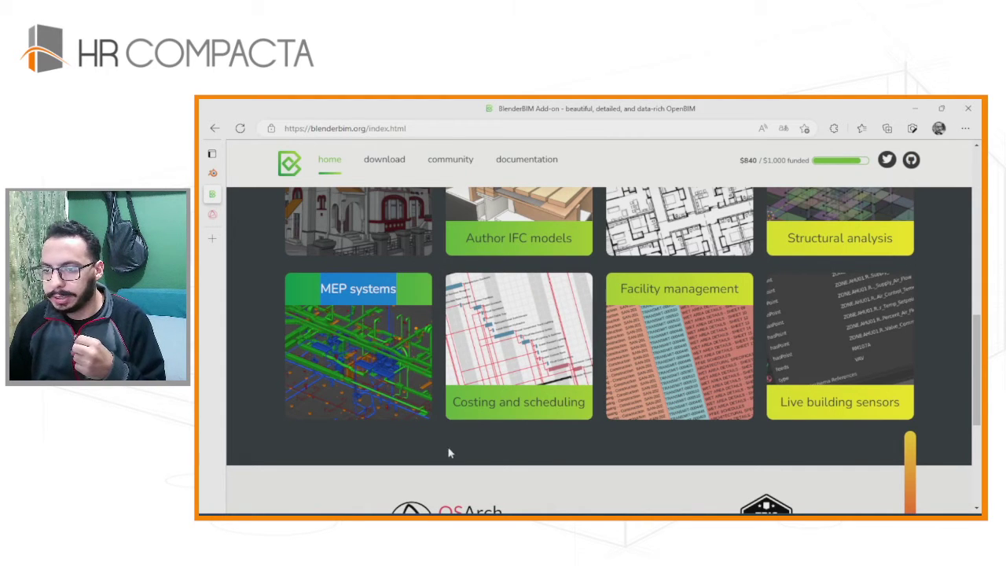
drag(459, 415, 577, 418)
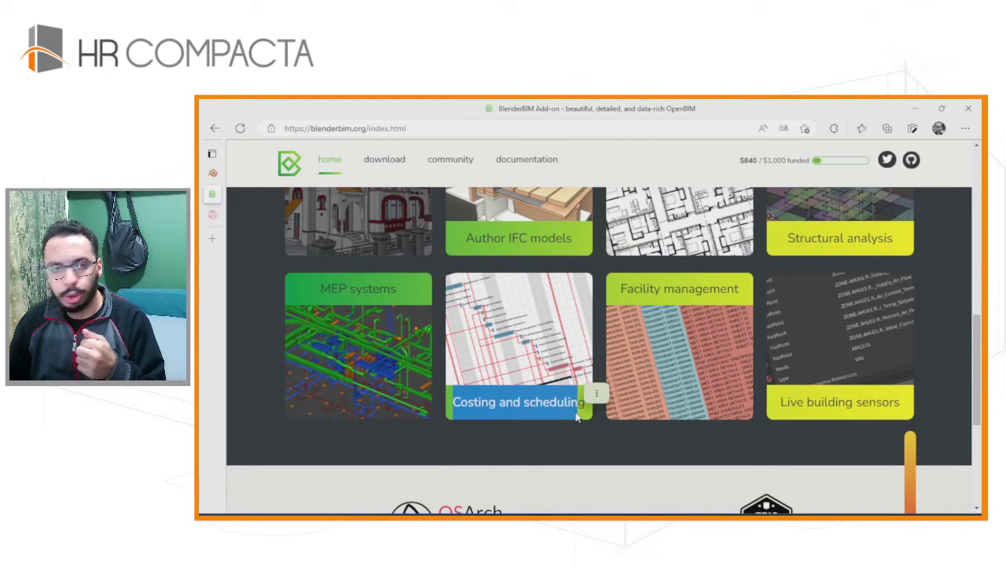
scroll(575, 418, up, 2)
scroll(707, 353, down, 1)
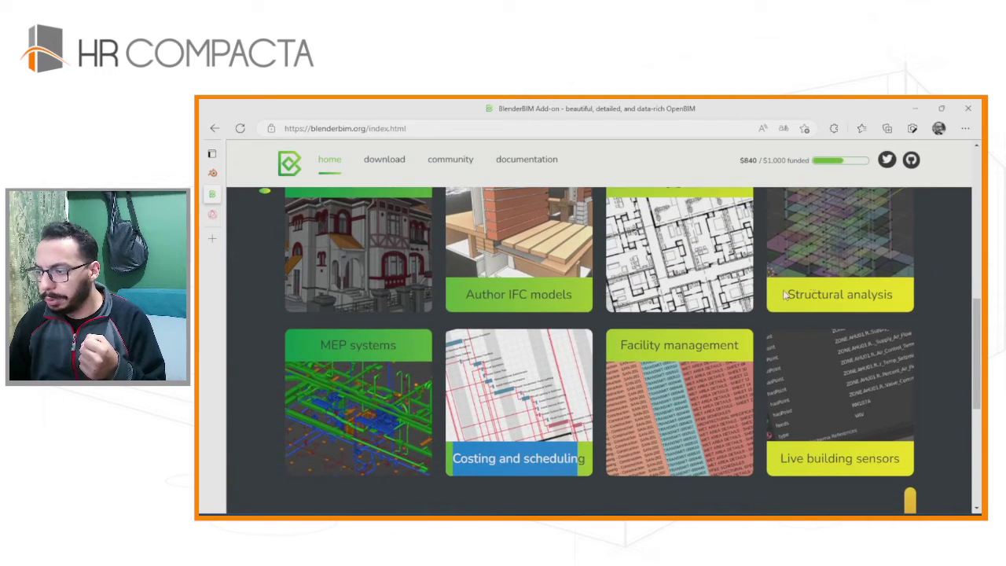
scroll(724, 378, up, 1)
scroll(724, 384, up, 5)
scroll(707, 385, down, 2)
scroll(668, 388, down, 2)
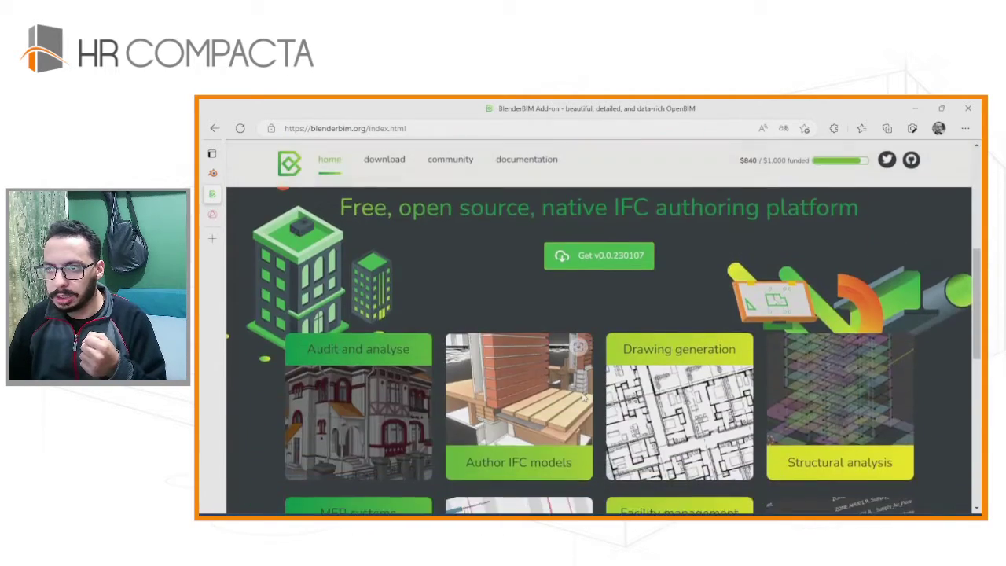
scroll(581, 398, up, 3)
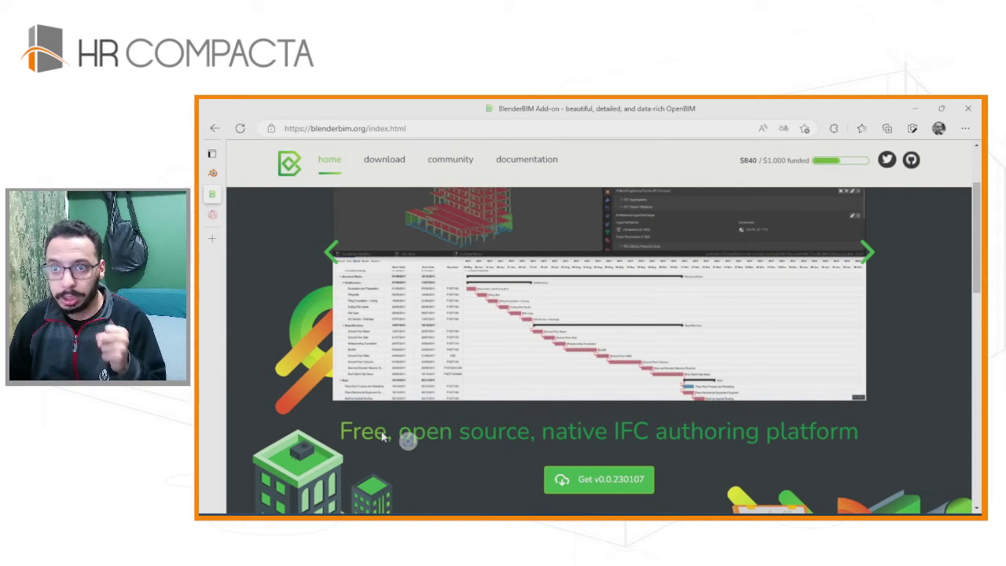
click(212, 213)
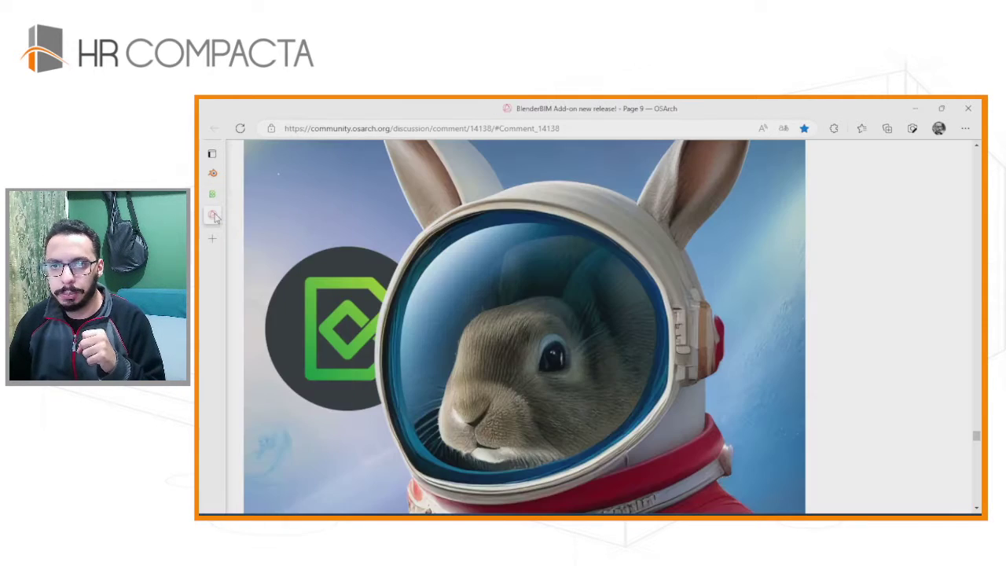
scroll(438, 313, down, 3)
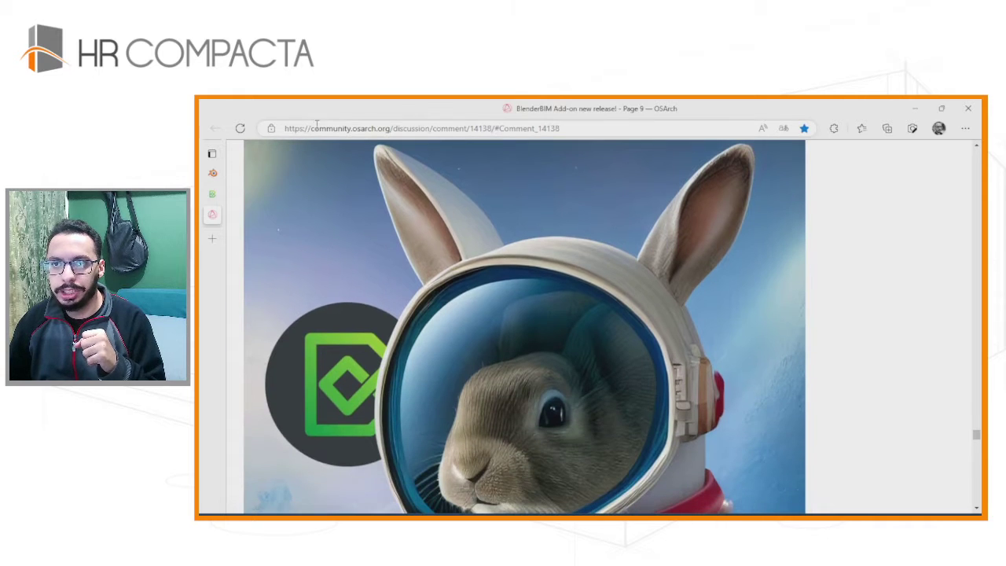
drag(313, 128, 363, 130)
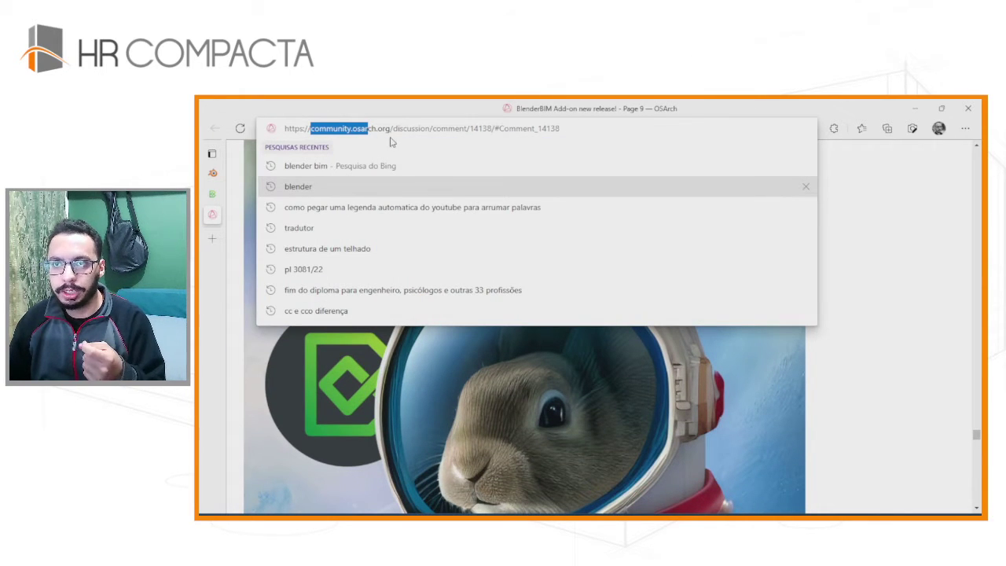
click(746, 179)
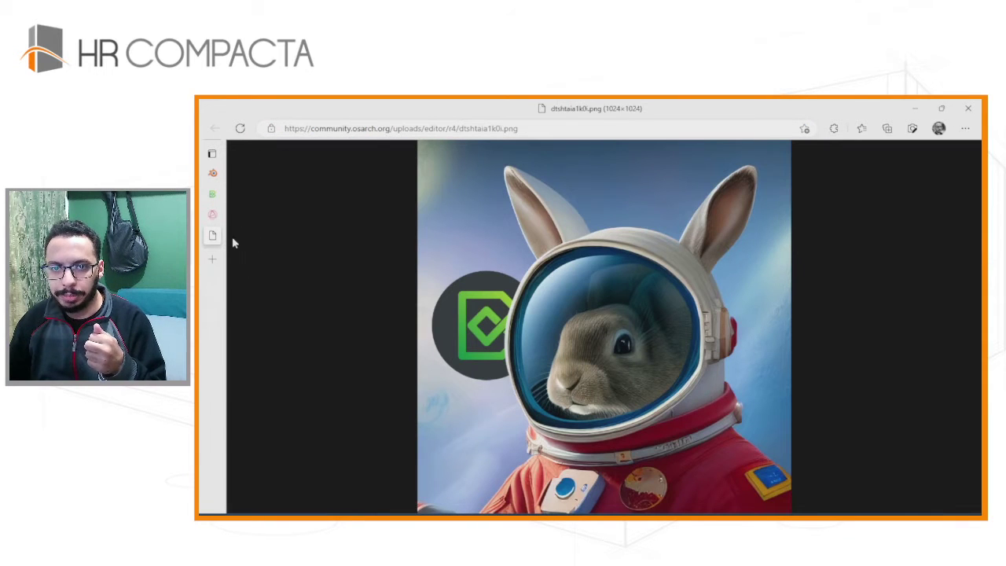
click(333, 235)
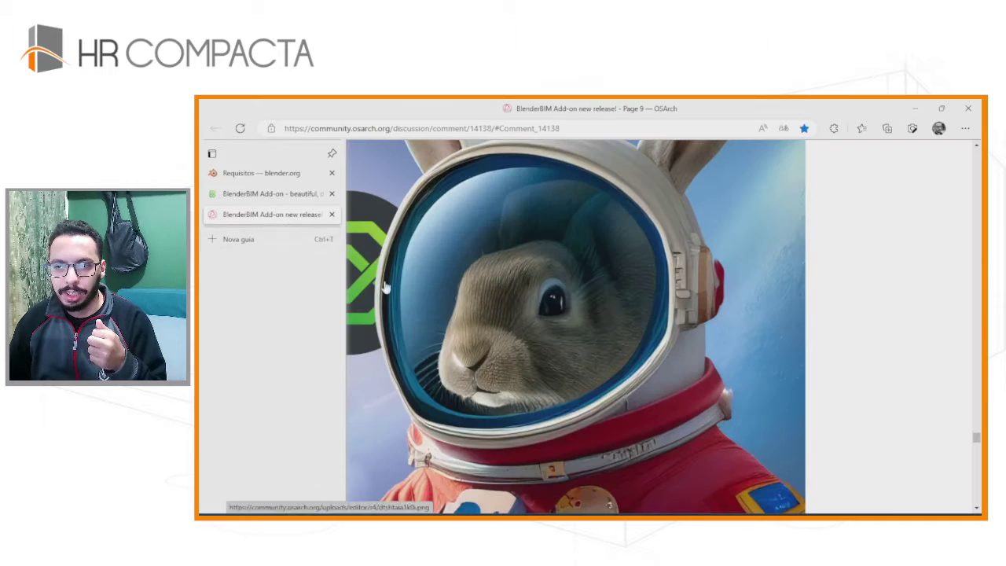
scroll(526, 346, down, 2)
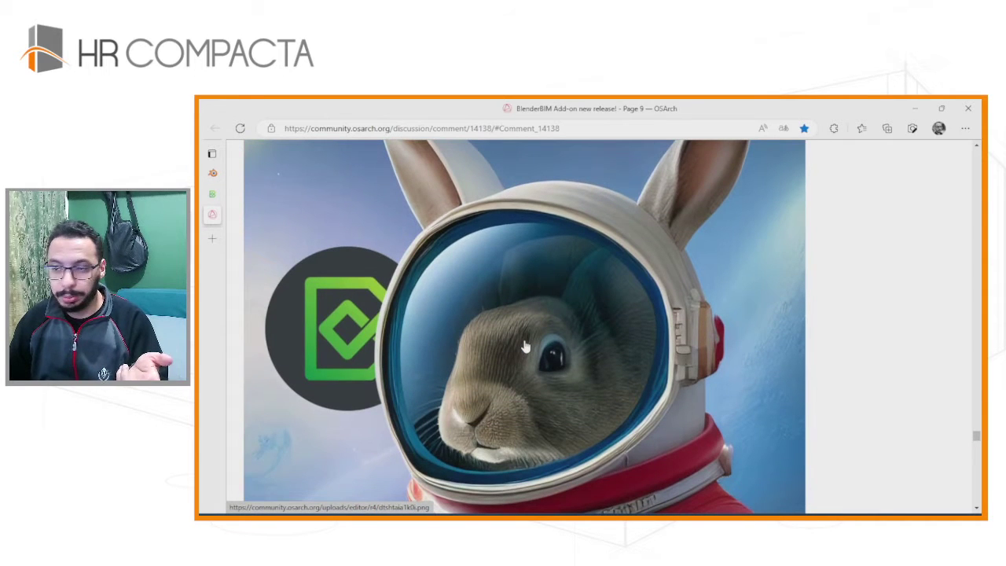
scroll(526, 346, up, 2)
scroll(526, 347, up, 2)
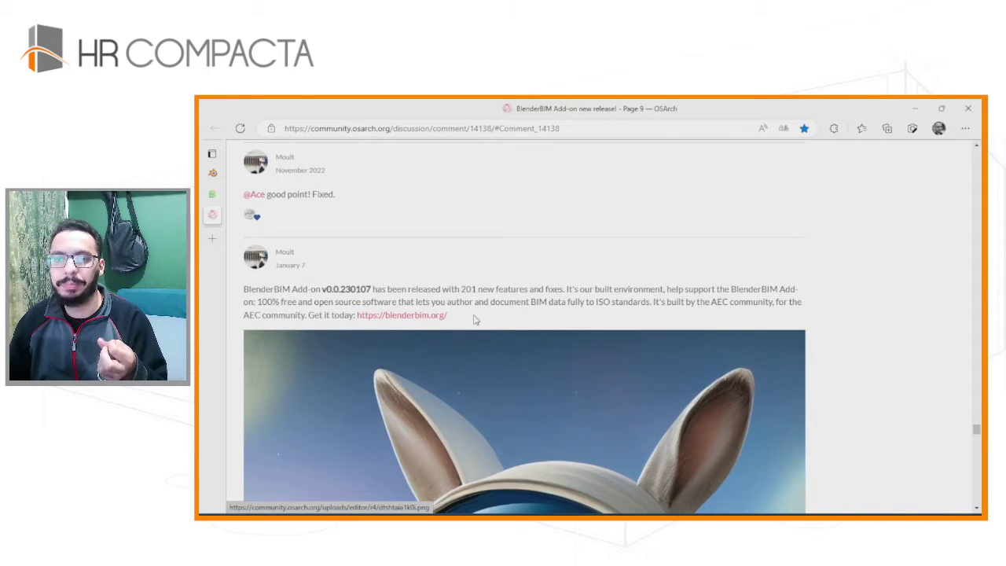
scroll(476, 319, up, 2)
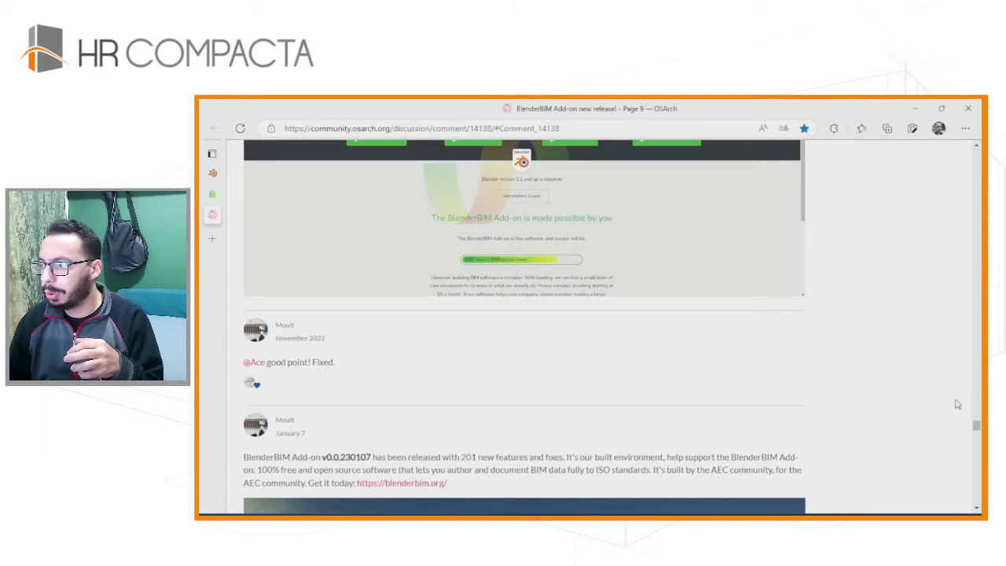
drag(977, 425, 977, 154)
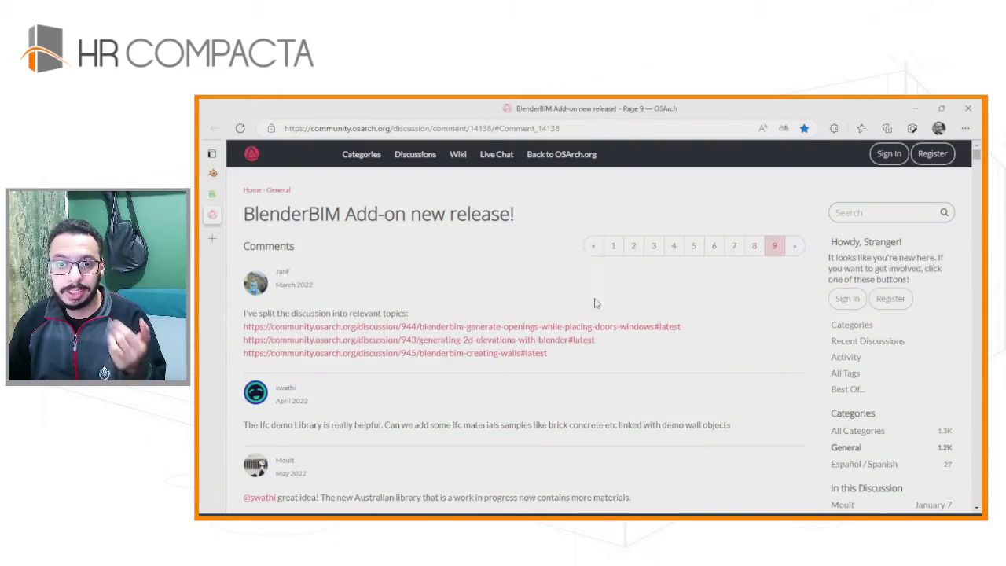
scroll(595, 303, down, 4)
scroll(573, 359, down, 5)
scroll(573, 359, down, 6)
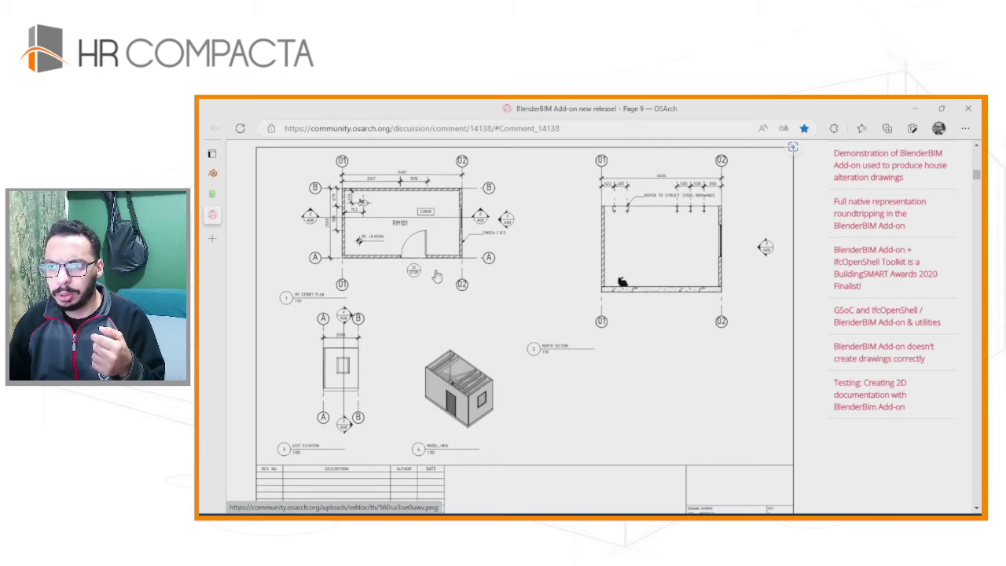
scroll(611, 326, down, 5)
scroll(579, 328, down, 5)
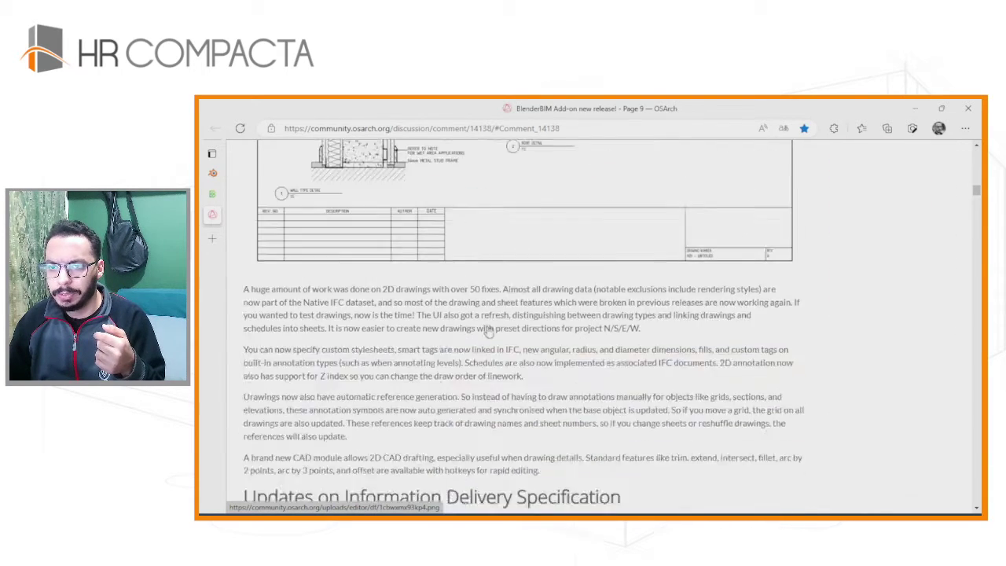
scroll(546, 330, down, 5)
scroll(515, 334, down, 5)
scroll(472, 314, down, 5)
scroll(440, 275, up, 3)
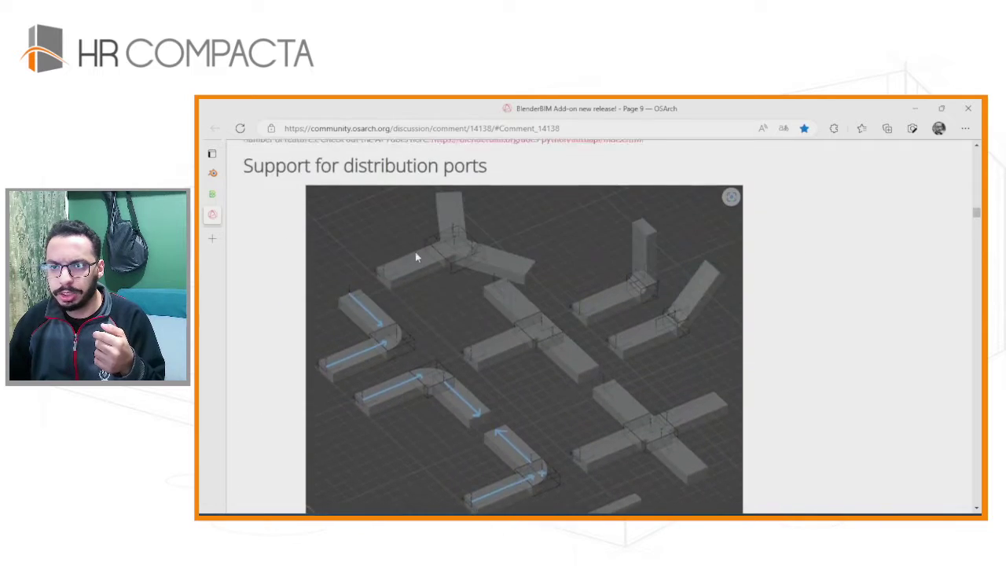
scroll(393, 248, up, 3)
scroll(350, 259, down, 3)
scroll(358, 287, down, 5)
scroll(363, 287, down, 1)
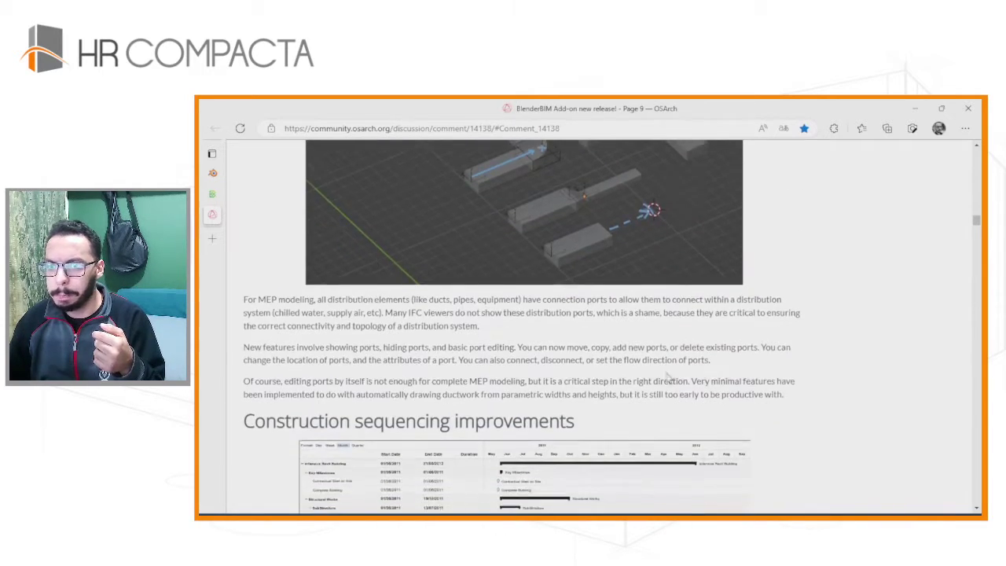
scroll(432, 330, down, 5)
scroll(495, 314, up, 3)
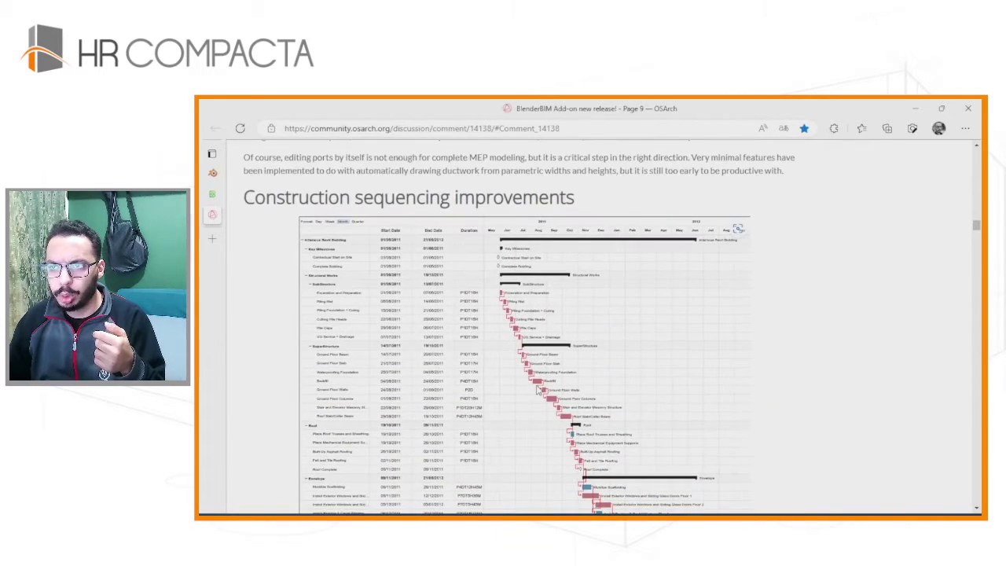
scroll(538, 389, down, 5)
scroll(537, 391, down, 3)
scroll(407, 295, down, 5)
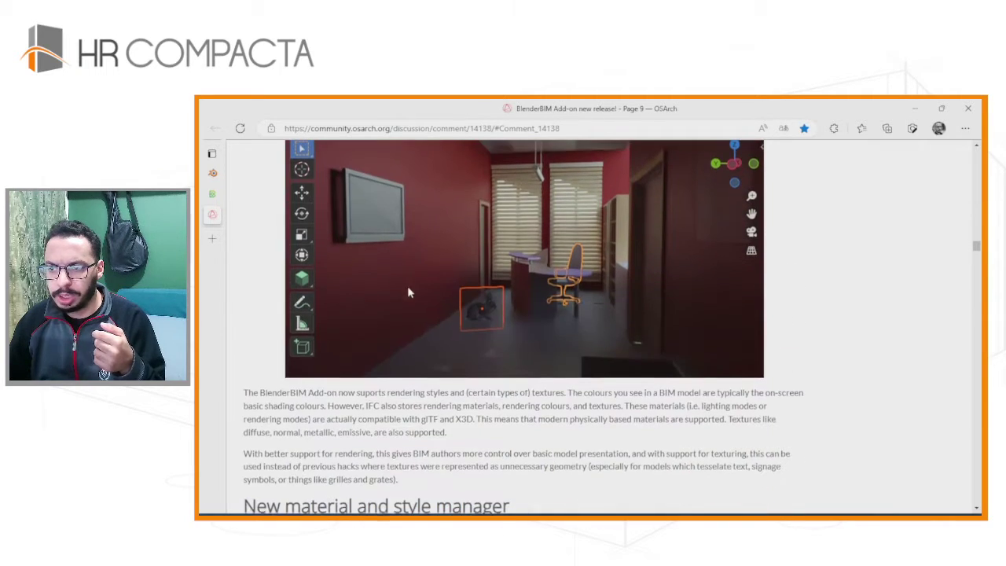
scroll(533, 369, down, 3)
scroll(536, 385, up, 3)
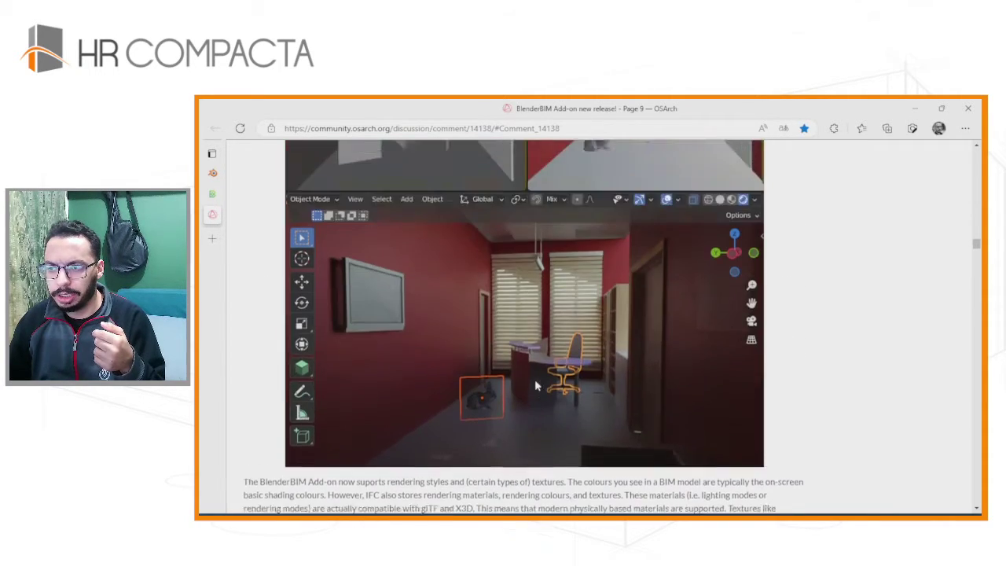
scroll(537, 385, down, 4)
scroll(537, 389, down, 2)
scroll(537, 389, down, 10)
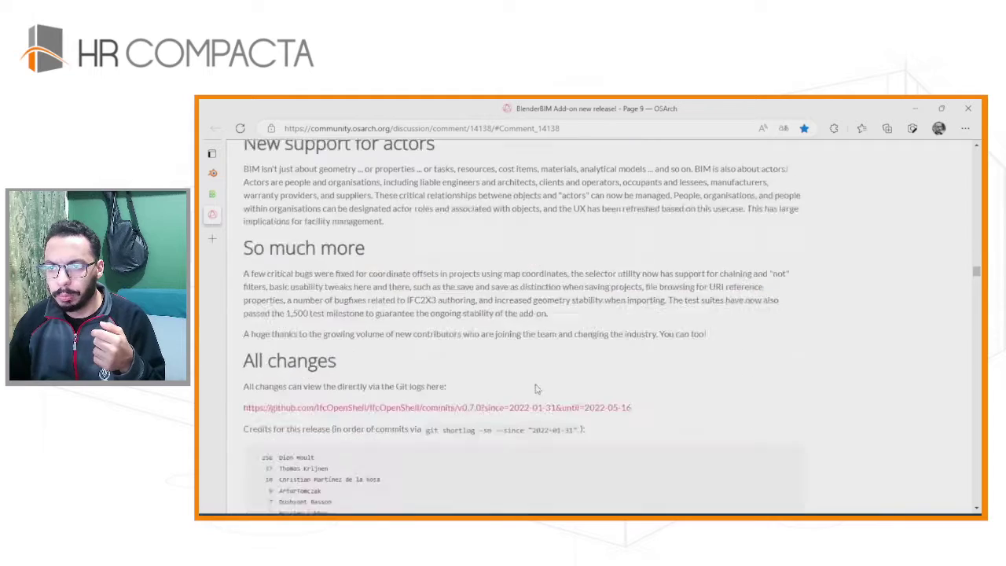
scroll(533, 390, down, 5)
scroll(529, 391, down, 5)
scroll(529, 392, down, 4)
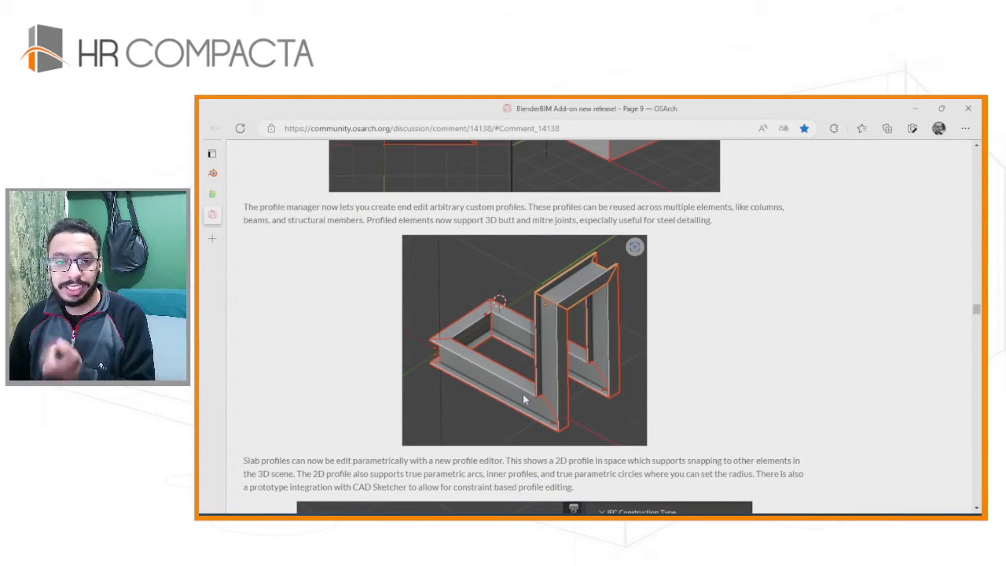
scroll(523, 397, down, 1)
scroll(524, 397, down, 3)
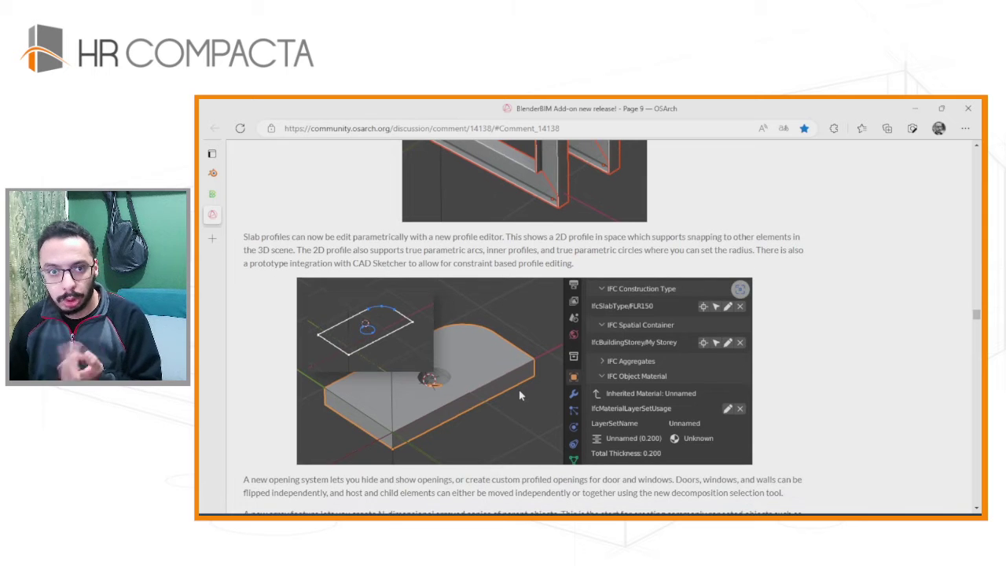
scroll(514, 399, down, 1)
scroll(515, 399, down, 7)
scroll(515, 399, up, 3)
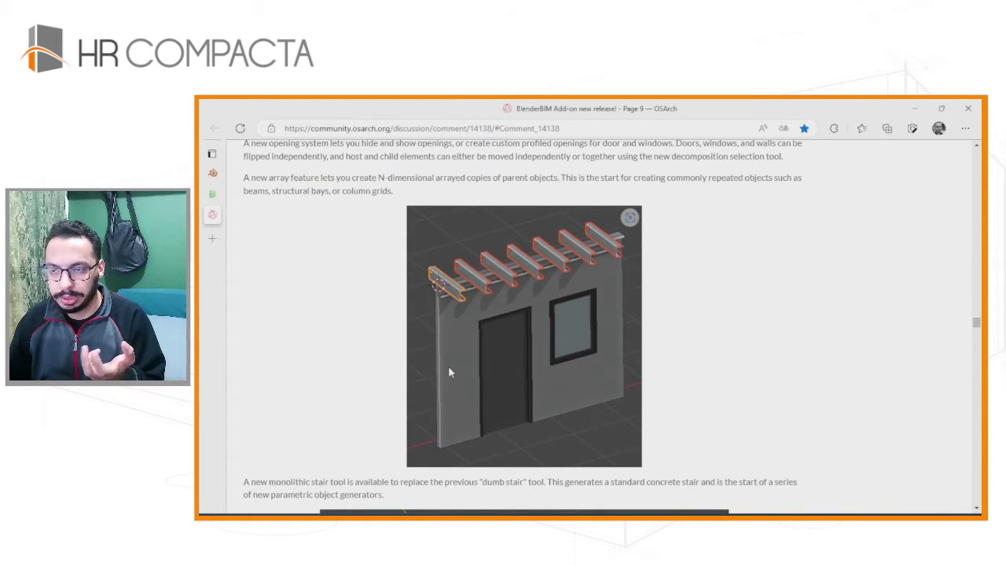
scroll(503, 303, down, 4)
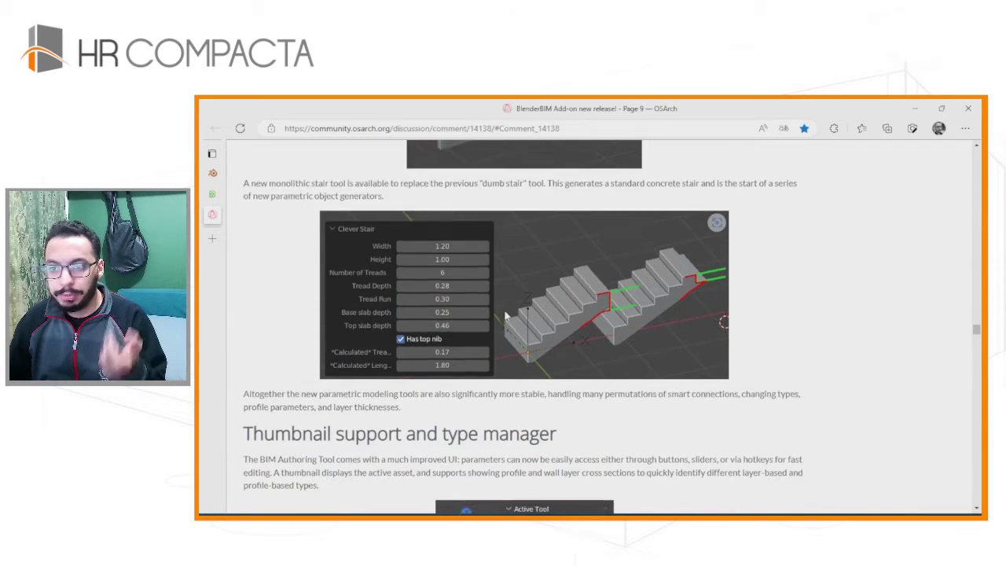
scroll(505, 315, down, 3)
scroll(472, 253, up, 4)
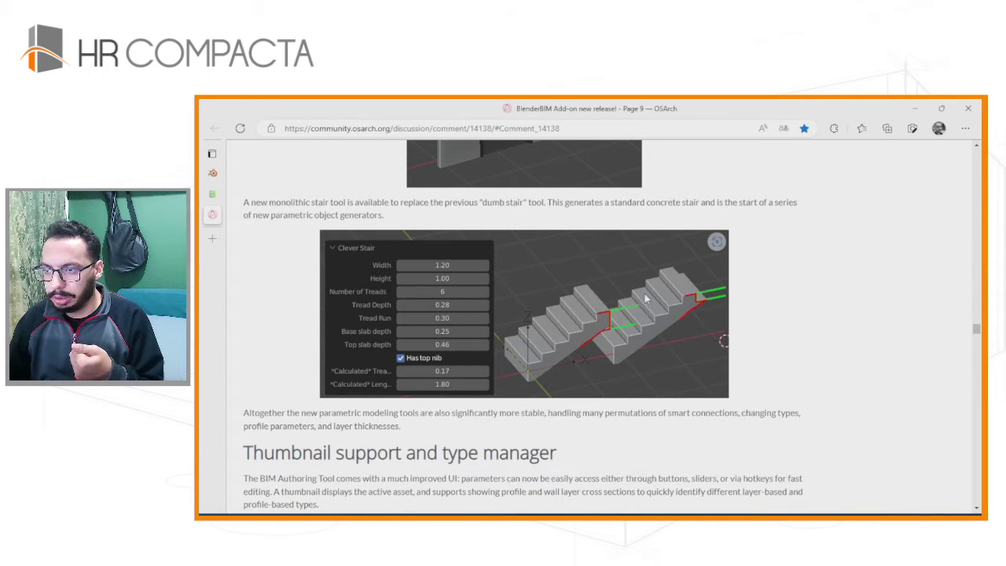
scroll(641, 321, down, 4)
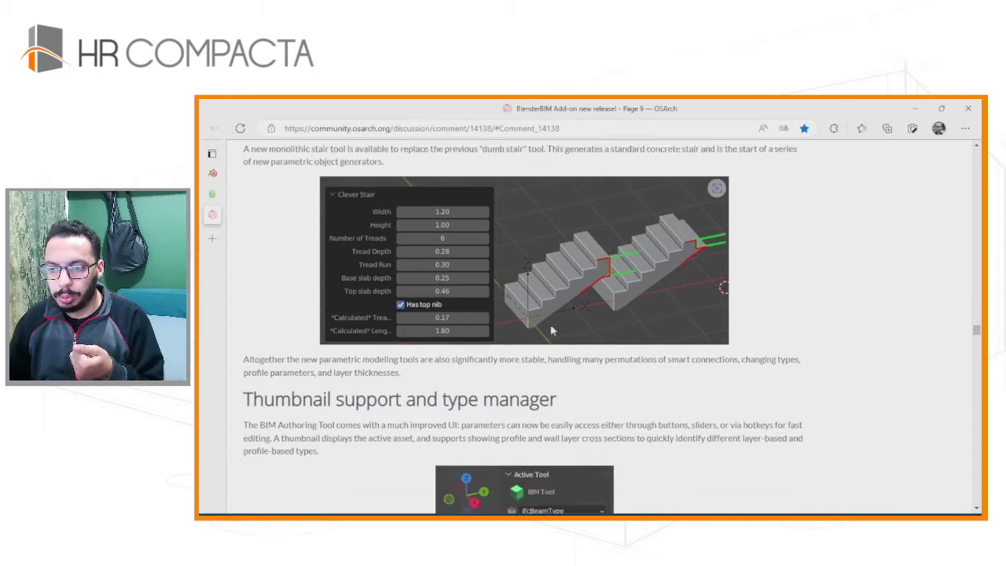
scroll(548, 331, down, 3)
scroll(548, 331, down, 3)
scroll(549, 331, down, 1)
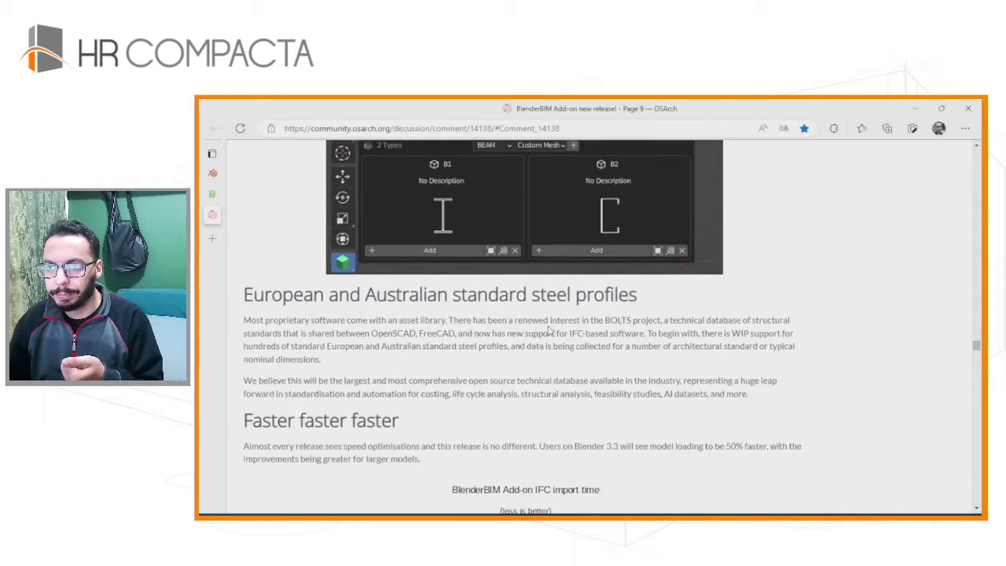
scroll(511, 315, up, 2)
scroll(464, 240, down, 3)
scroll(464, 302, down, 3)
scroll(464, 304, down, 5)
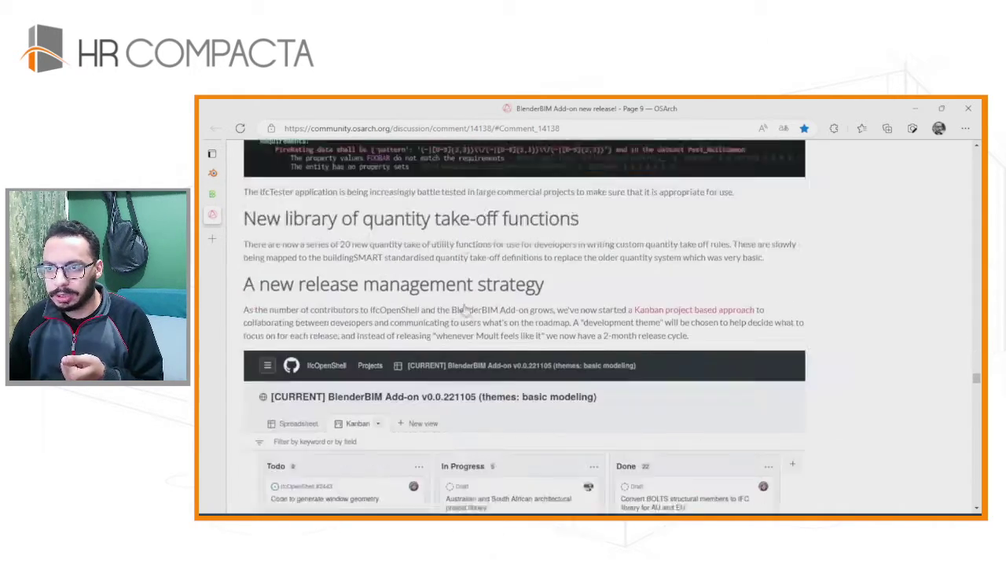
scroll(463, 305, down, 5)
scroll(463, 306, down, 5)
scroll(462, 308, down, 5)
scroll(462, 307, down, 5)
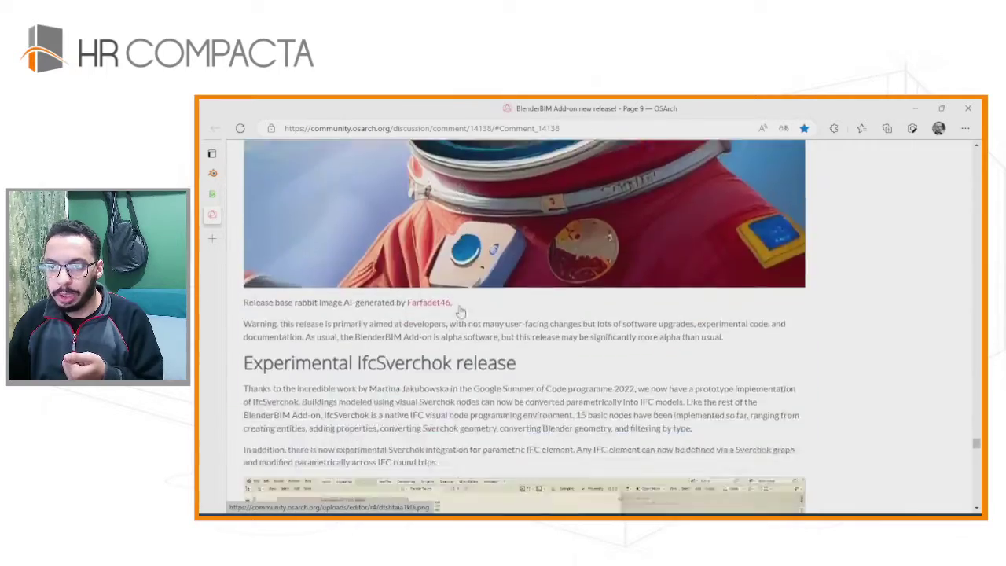
scroll(462, 309, down, 5)
scroll(461, 310, down, 2)
scroll(460, 311, up, 4)
scroll(461, 312, up, 3)
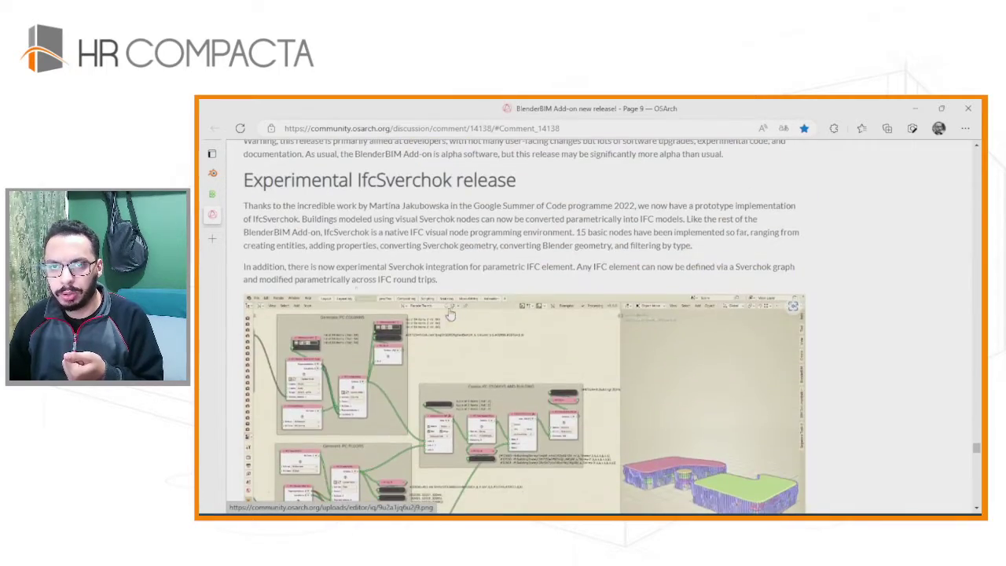
scroll(425, 275, down, 5)
scroll(425, 275, down, 4)
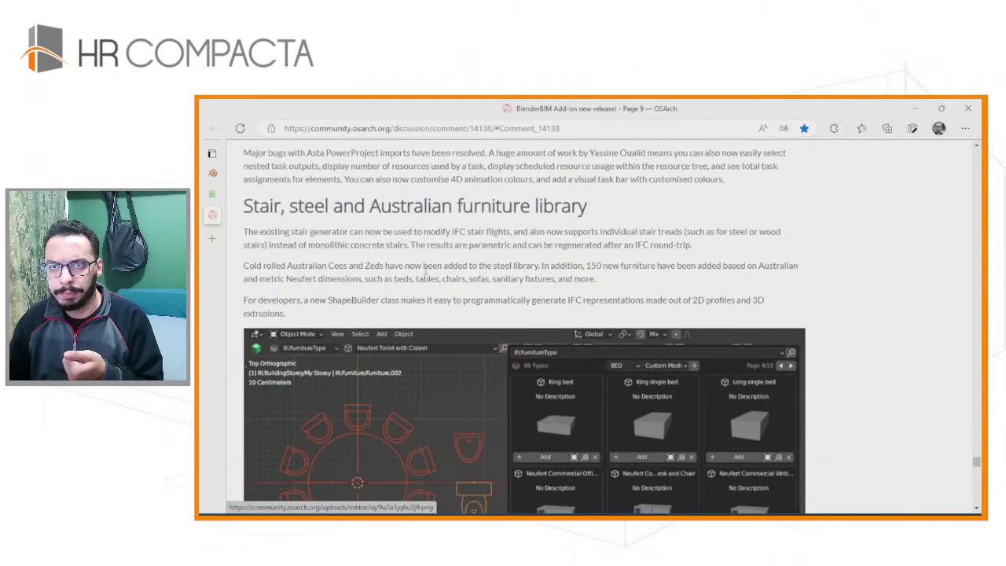
scroll(425, 275, up, 1)
drag(254, 238, 383, 267)
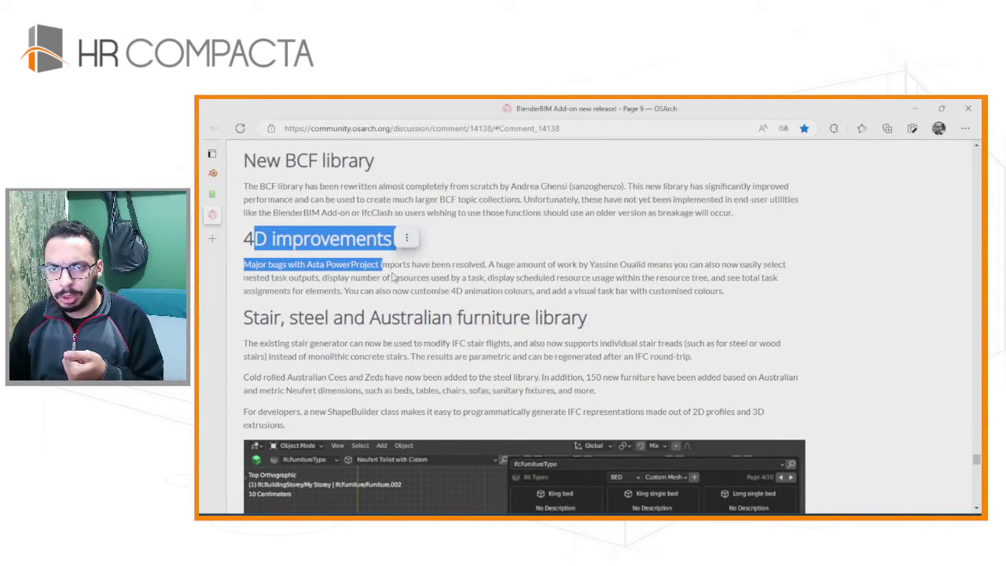
click(393, 274)
drag(238, 165, 355, 187)
click(361, 188)
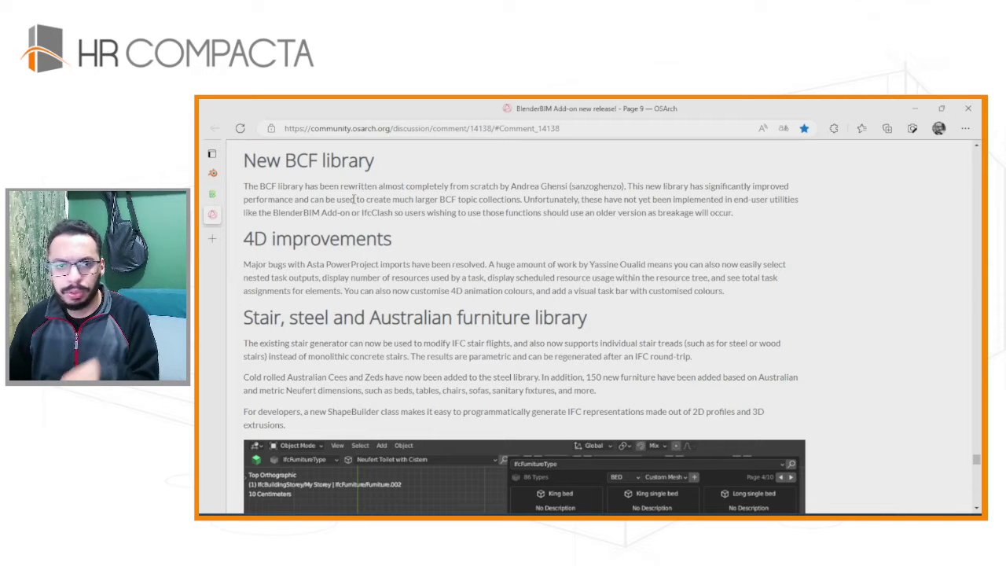
scroll(354, 199, down, 2)
scroll(338, 223, down, 3)
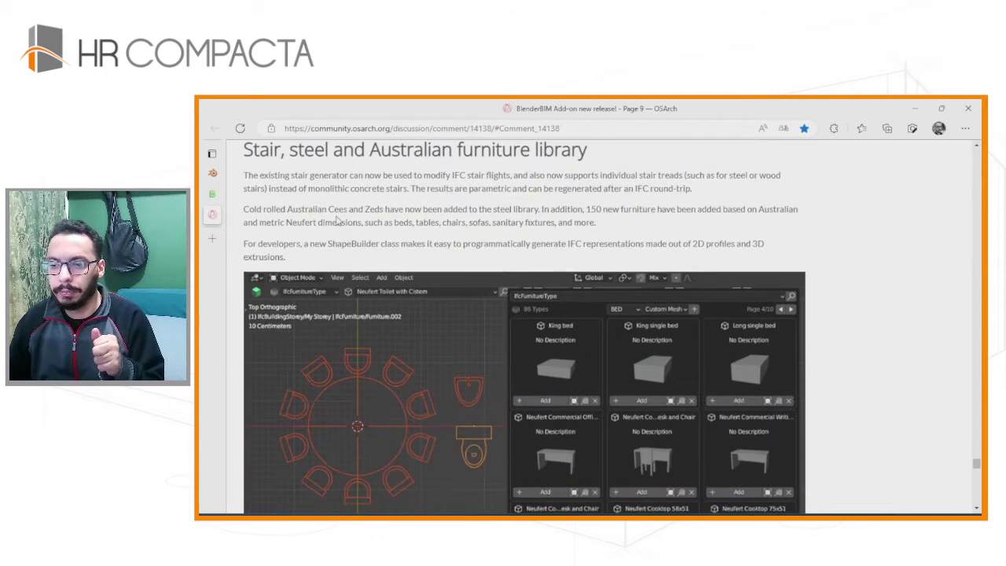
scroll(336, 222, down, 3)
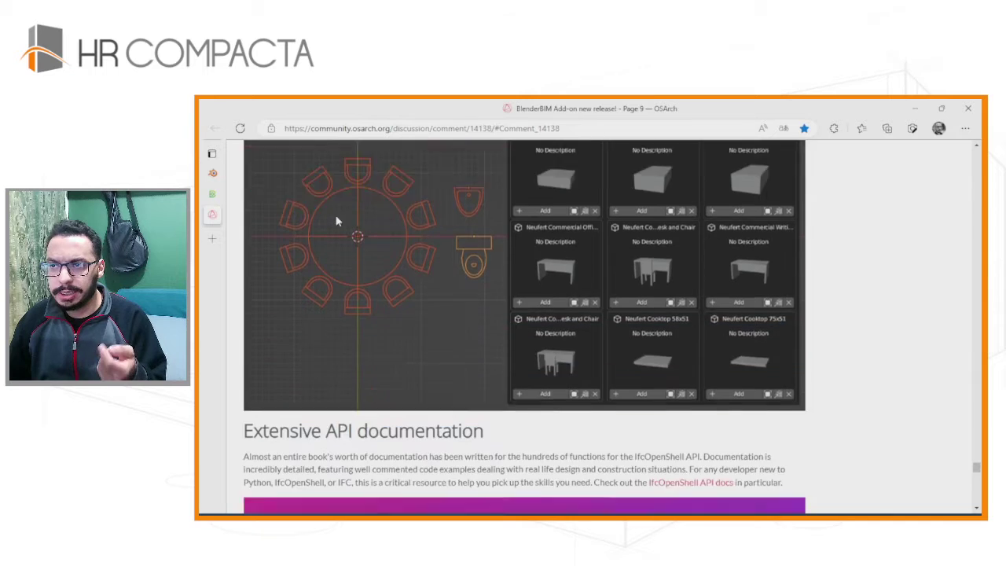
scroll(337, 222, down, 3)
scroll(336, 222, down, 3)
scroll(336, 224, down, 2)
scroll(336, 223, down, 3)
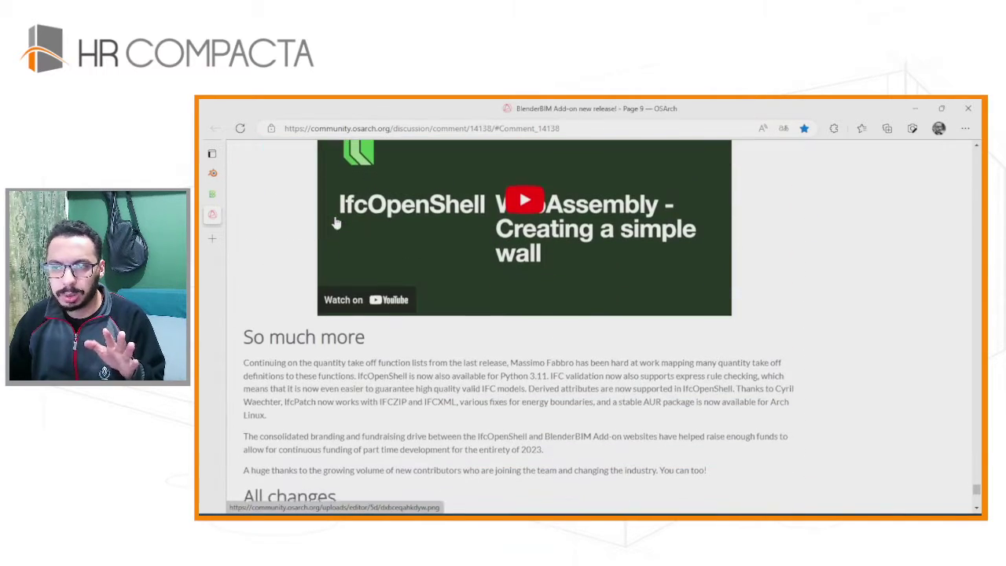
scroll(333, 224, down, 3)
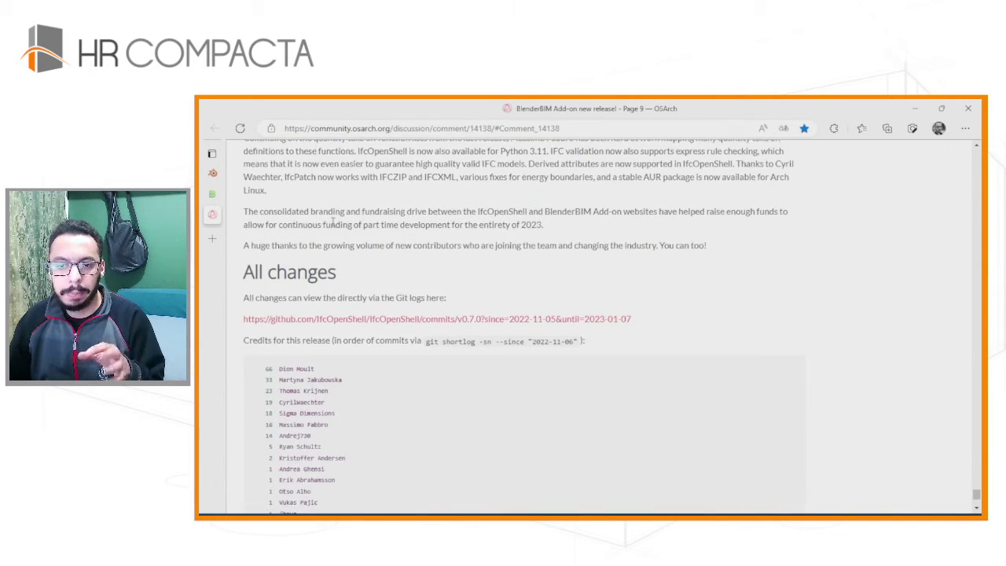
scroll(333, 224, up, 5)
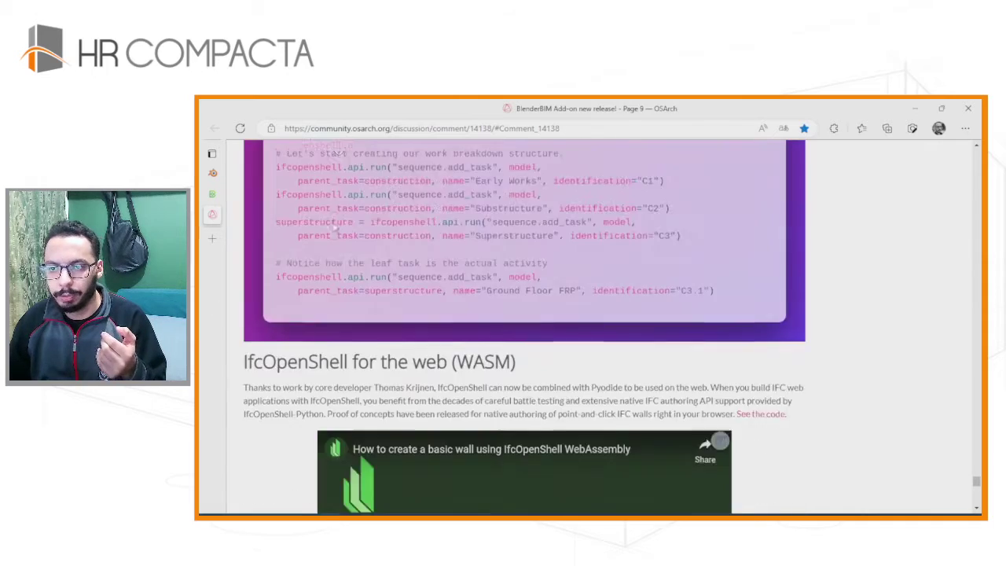
scroll(334, 230, up, 5)
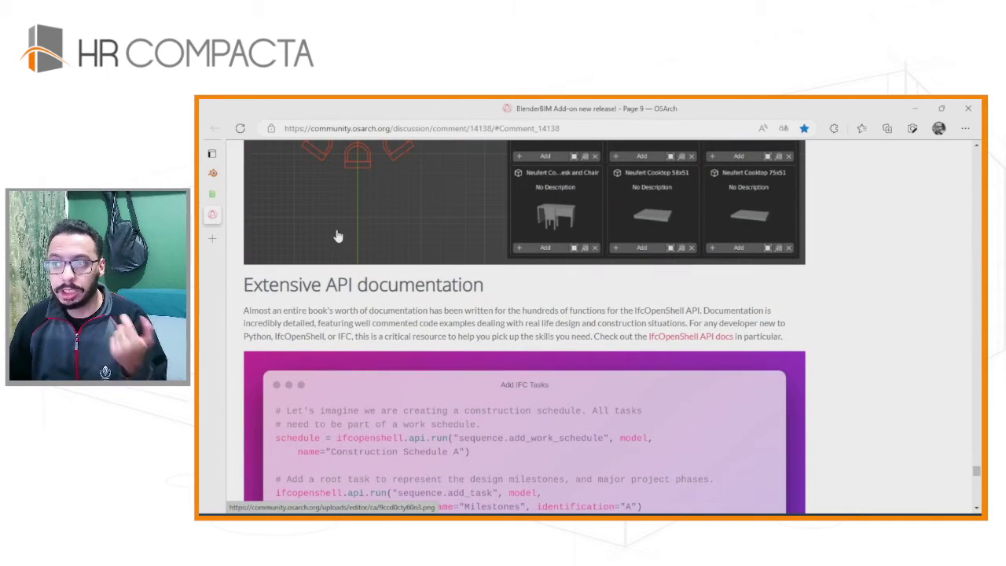
scroll(332, 226, up, 2)
scroll(332, 226, up, 5)
scroll(332, 226, up, 4)
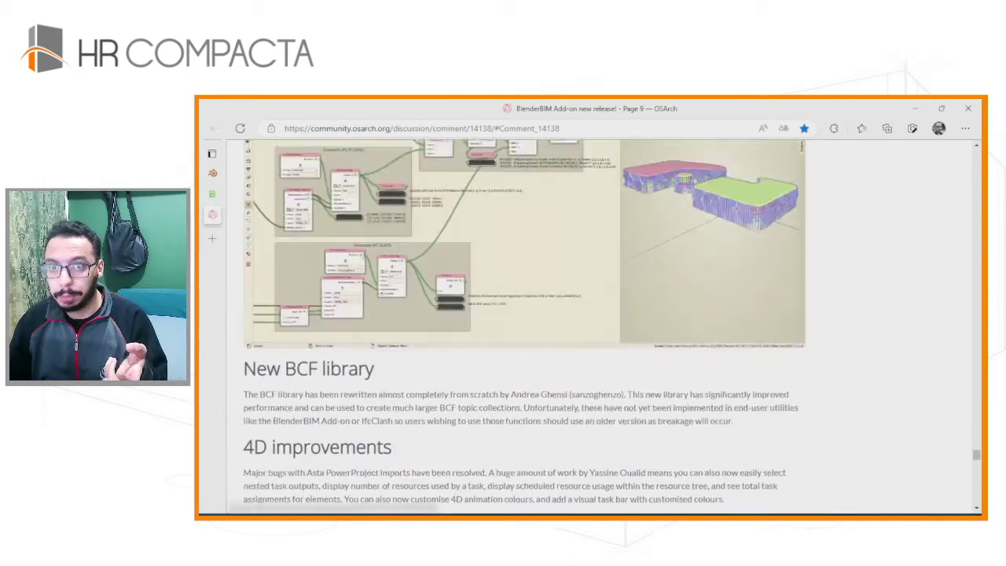
scroll(363, 252, up, 3)
scroll(364, 252, up, 1)
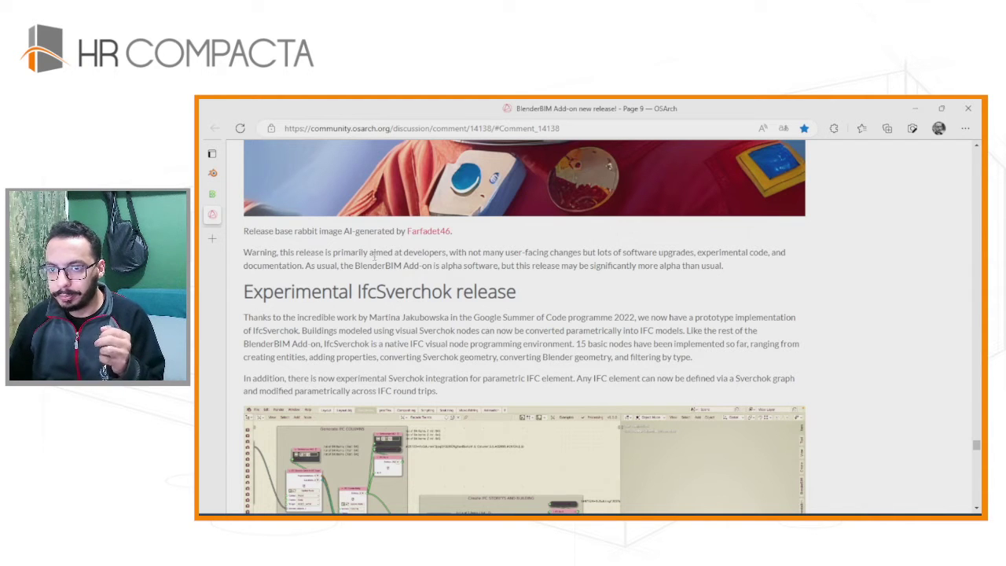
- Translate the 'As usual…' alpha-software warning into Portuguese, then switch to the BlenderBIM tab
drag(306, 267, 722, 267)
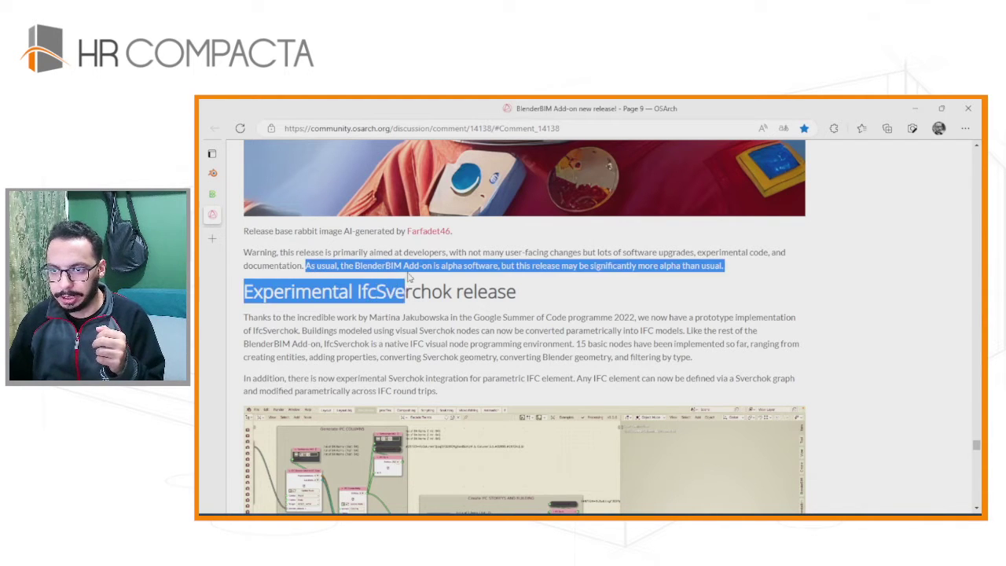
right_click(656, 265)
click(377, 380)
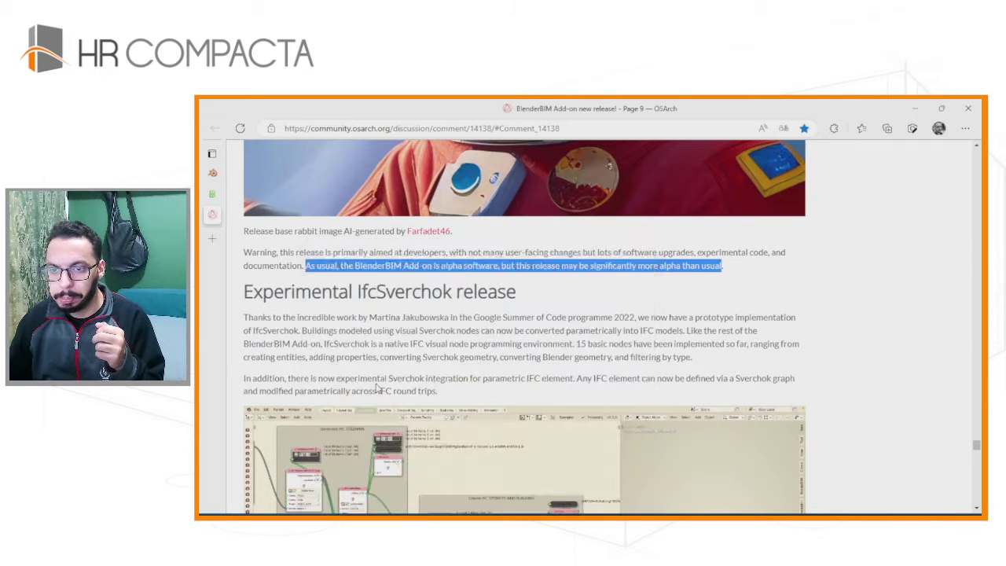
click(311, 278)
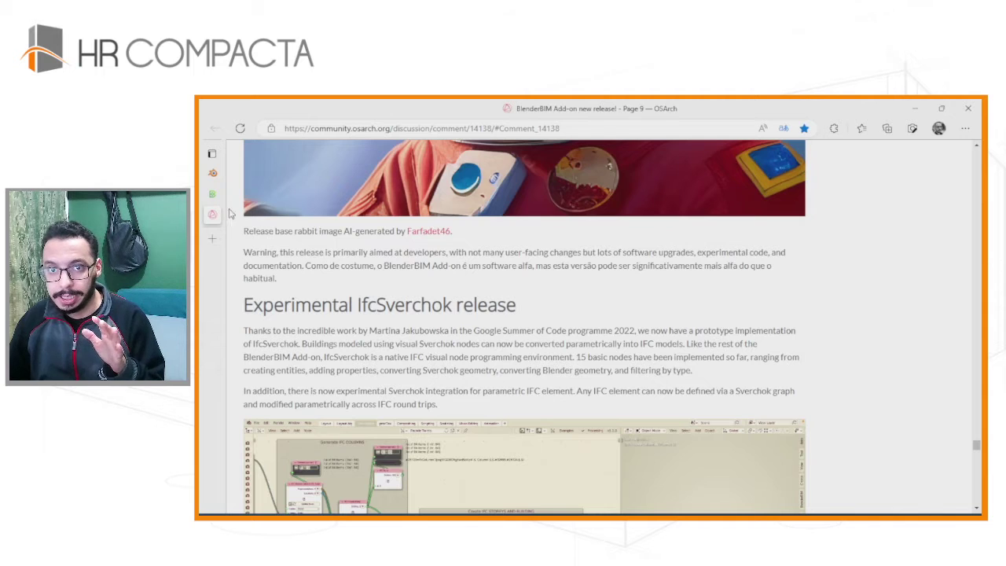
click(212, 194)
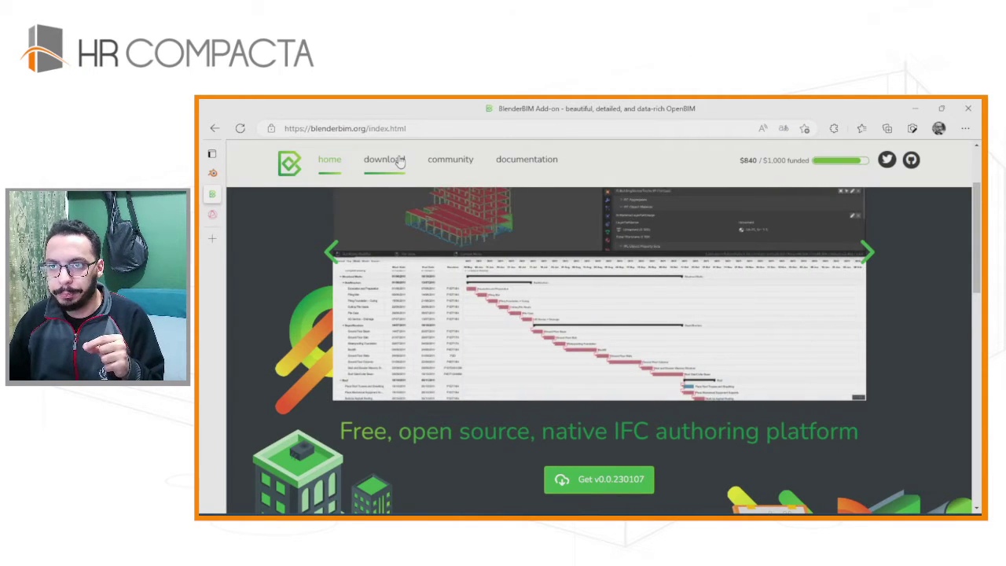
- Go to the BlenderBIM v0.0.230107 download page and translate its Alpha software subtitle into Portuguese
click(400, 160)
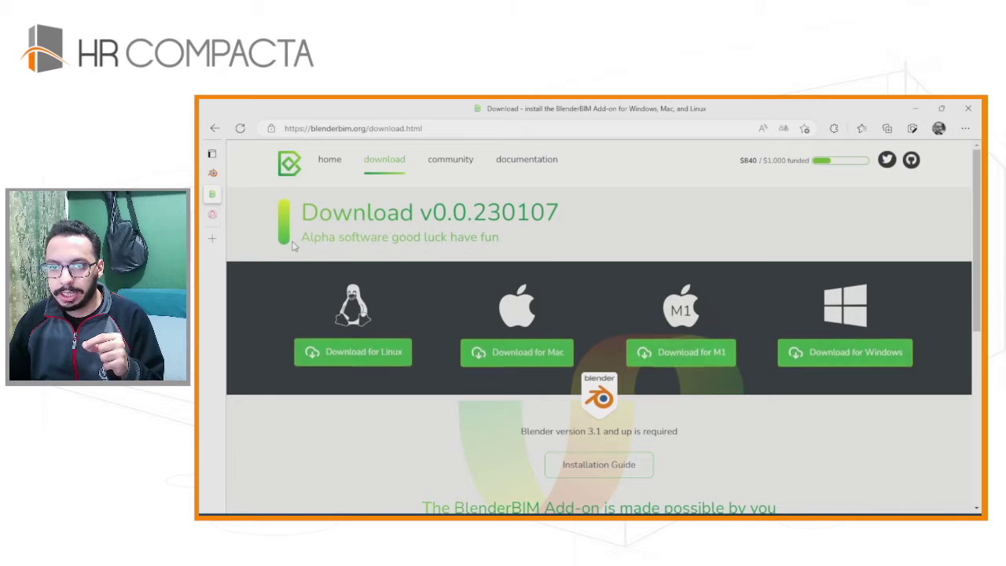
drag(299, 238, 498, 240)
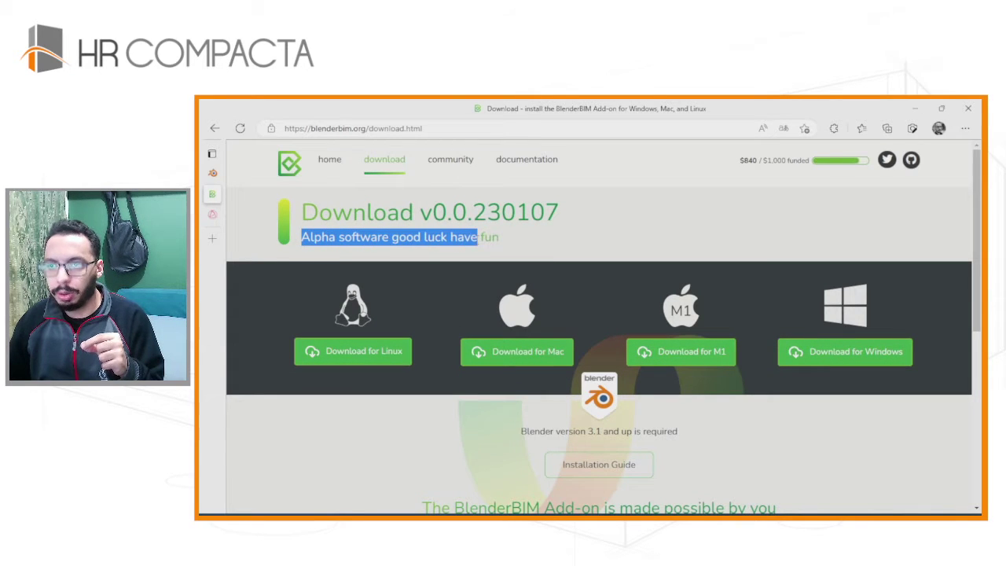
right_click(475, 243)
click(523, 378)
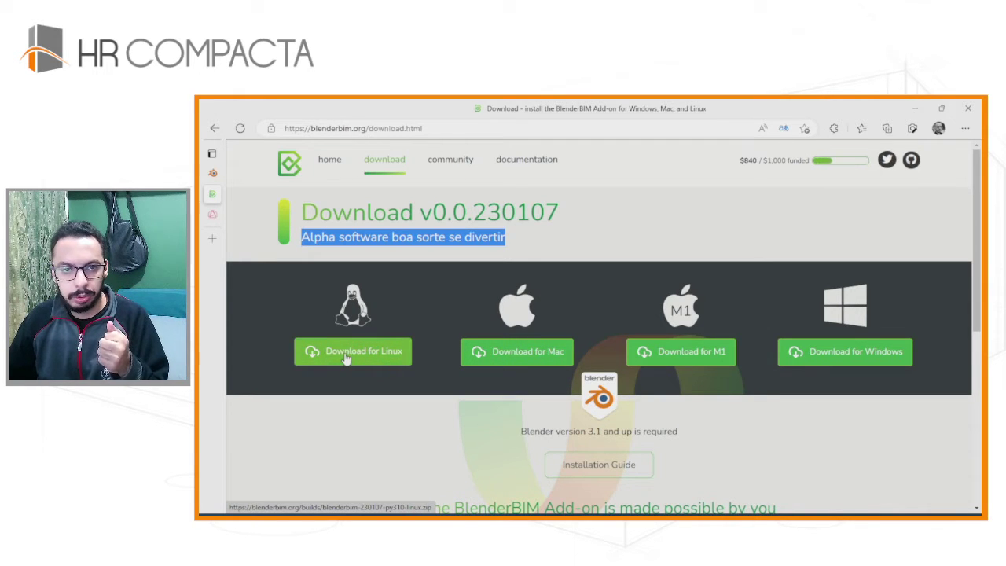
- Alt+Tab to the File Explorer window showing the Download Softwares folder
scroll(572, 469, down, 1)
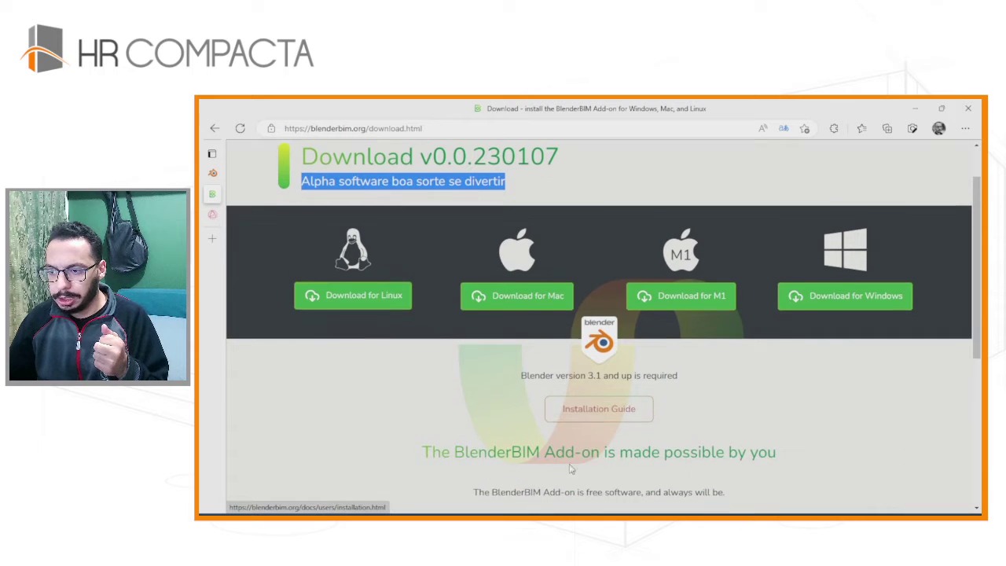
key(alt+Tab)
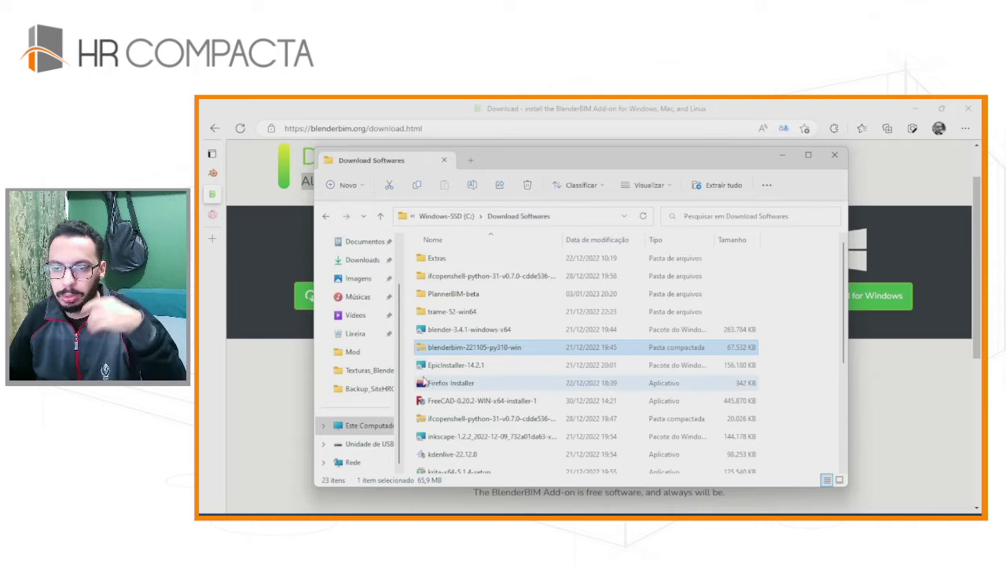
- Scroll Download Softwares to the blenderbim-221105-py310-win zip, then bring up the Start menu
scroll(434, 401, down, 1)
scroll(433, 401, down, 1)
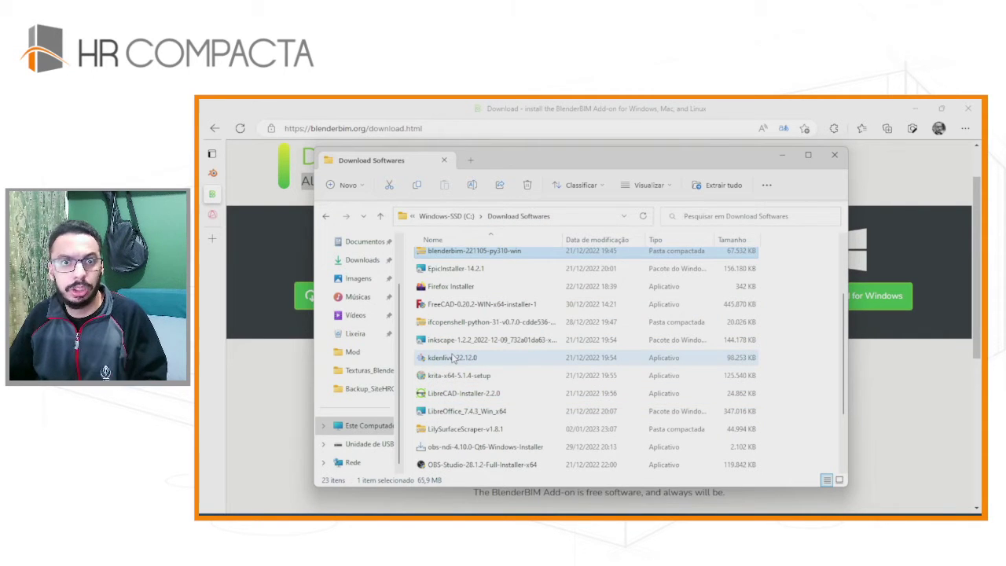
scroll(459, 416, down, 2)
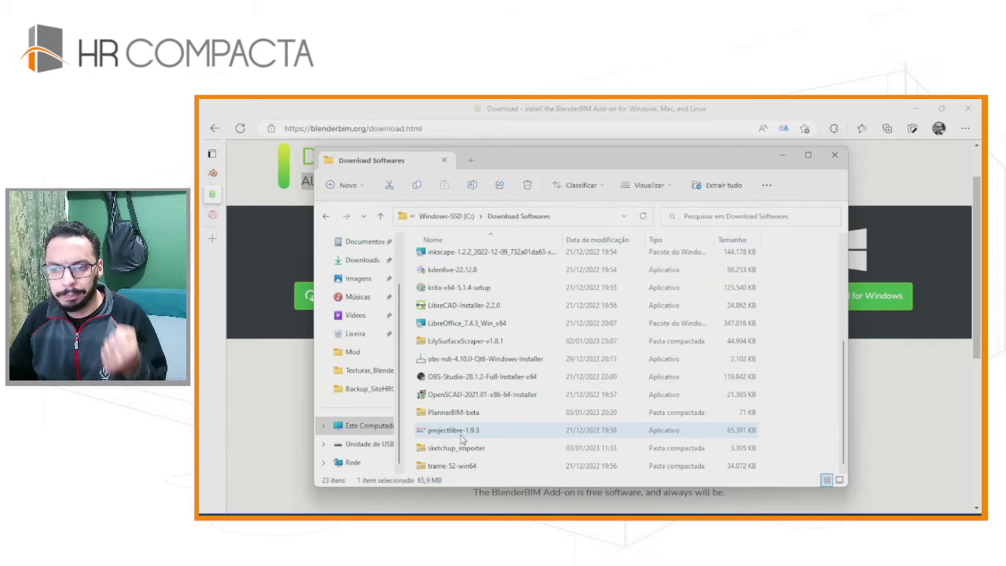
scroll(462, 424, up, 3)
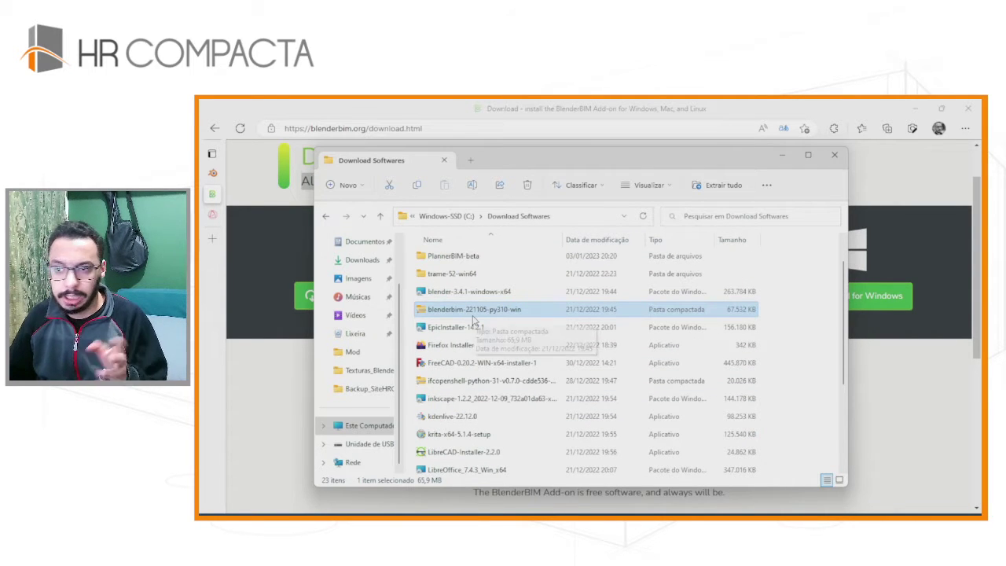
mouse_move(474, 310)
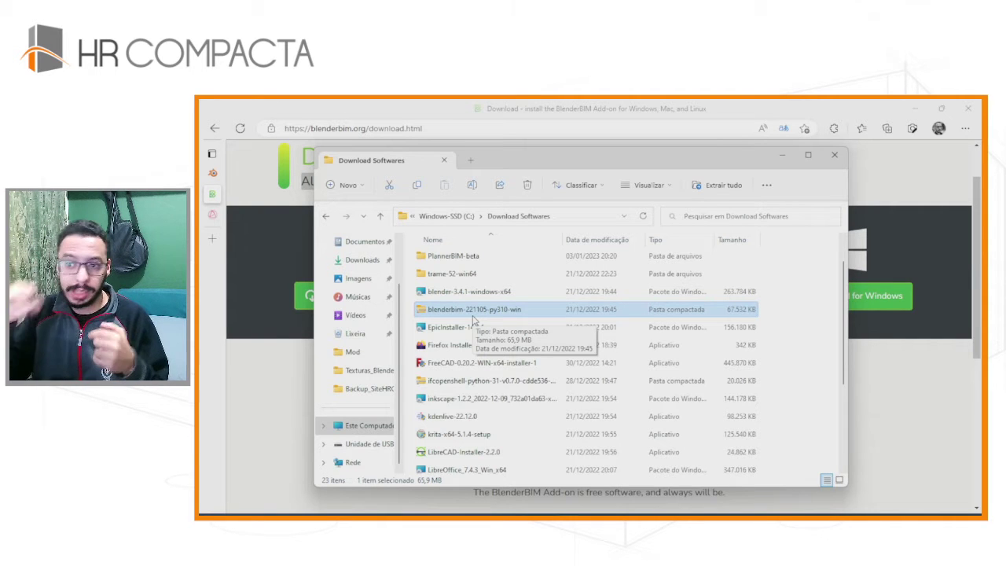
scroll(475, 315, up, 1)
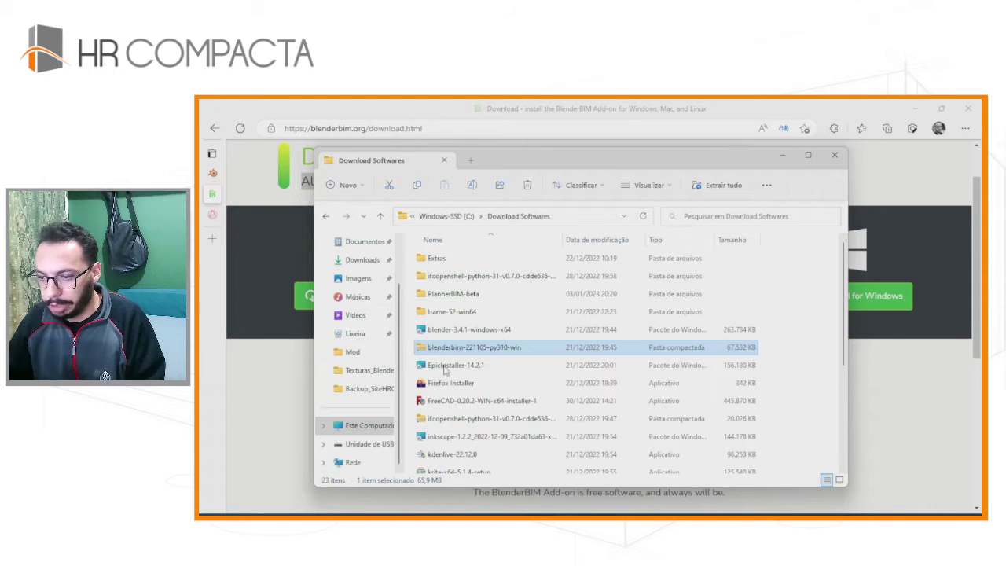
key(super)
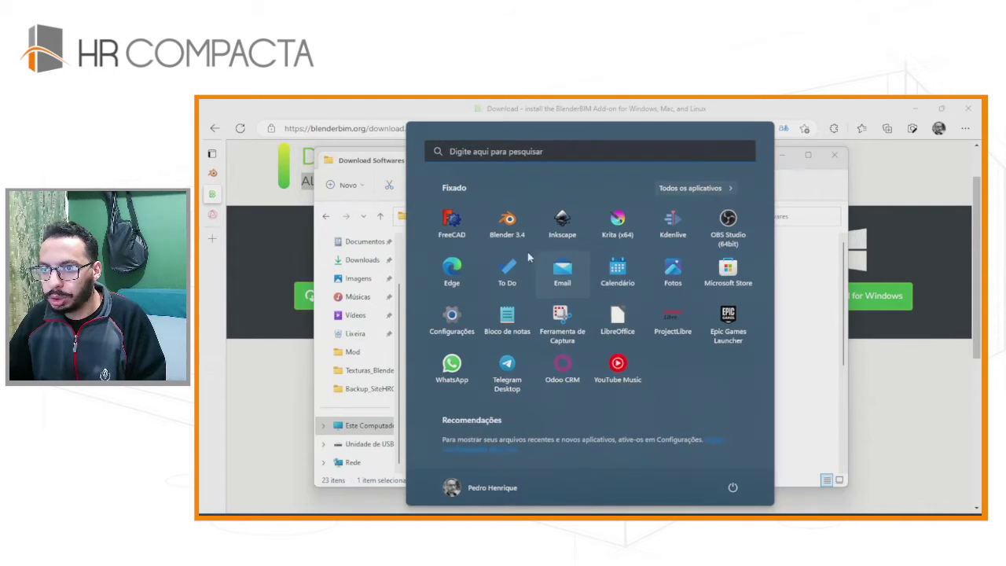
- Launch Blender 3.4, then download the Blender 3.4.1 Windows installer from blender.org/download
click(509, 229)
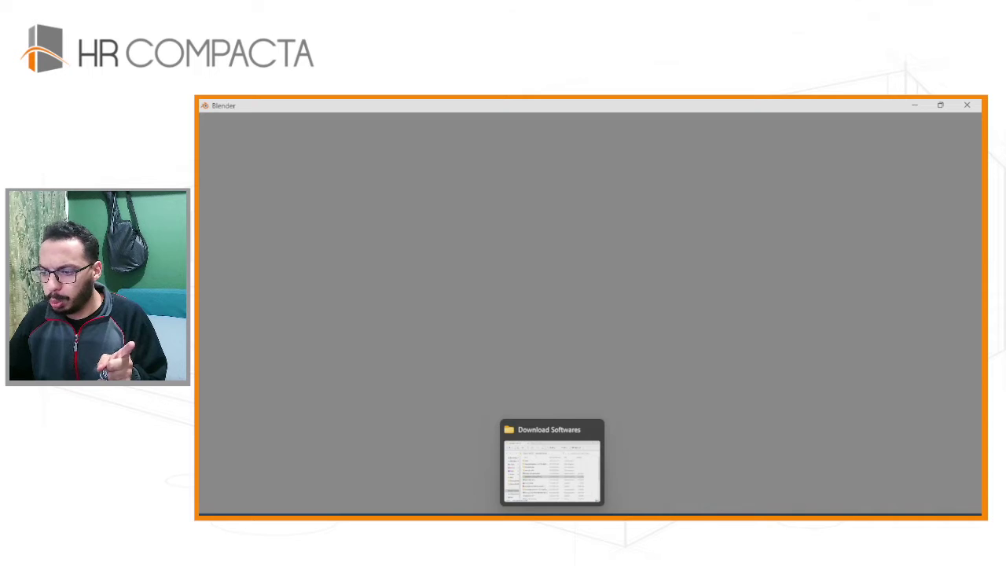
click(552, 462)
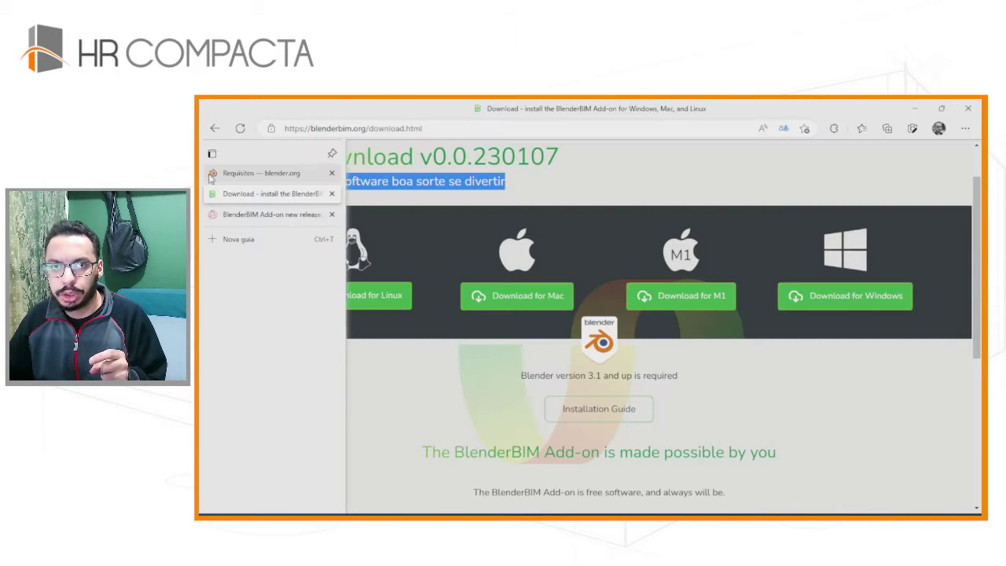
click(231, 173)
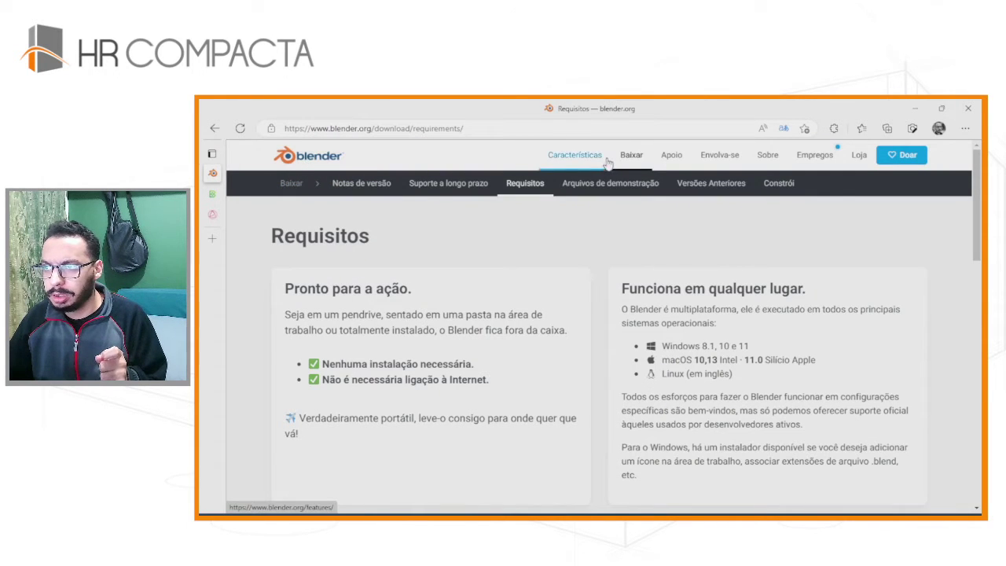
click(330, 161)
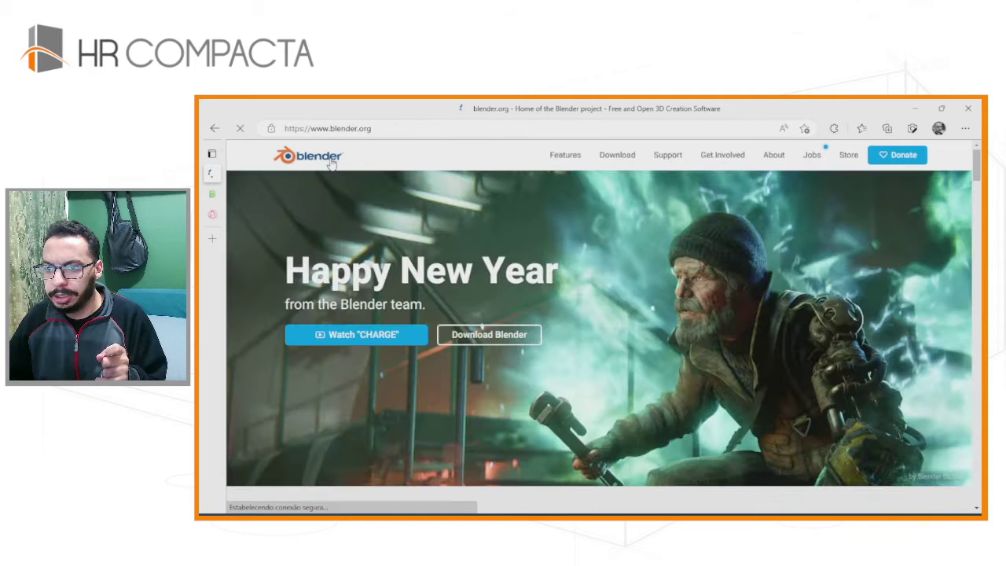
click(630, 155)
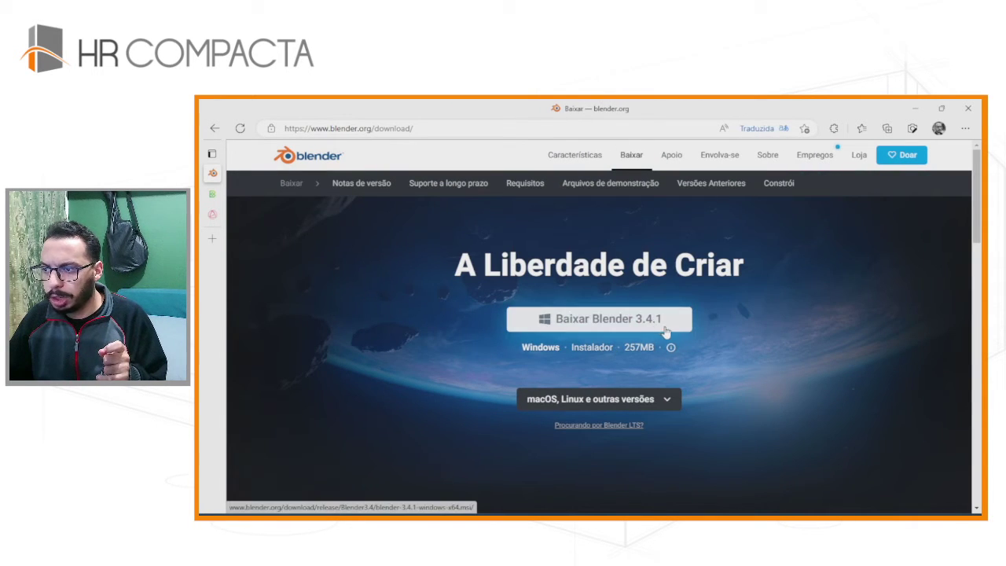
click(668, 330)
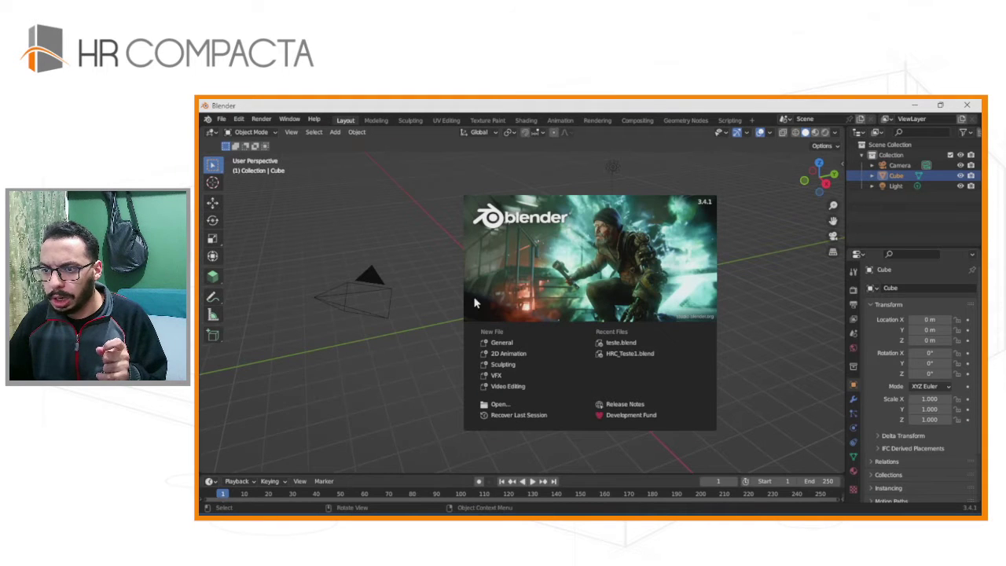
- Dismiss the splash screen and open Edit > Preferences, moving the window fully into view
click(706, 201)
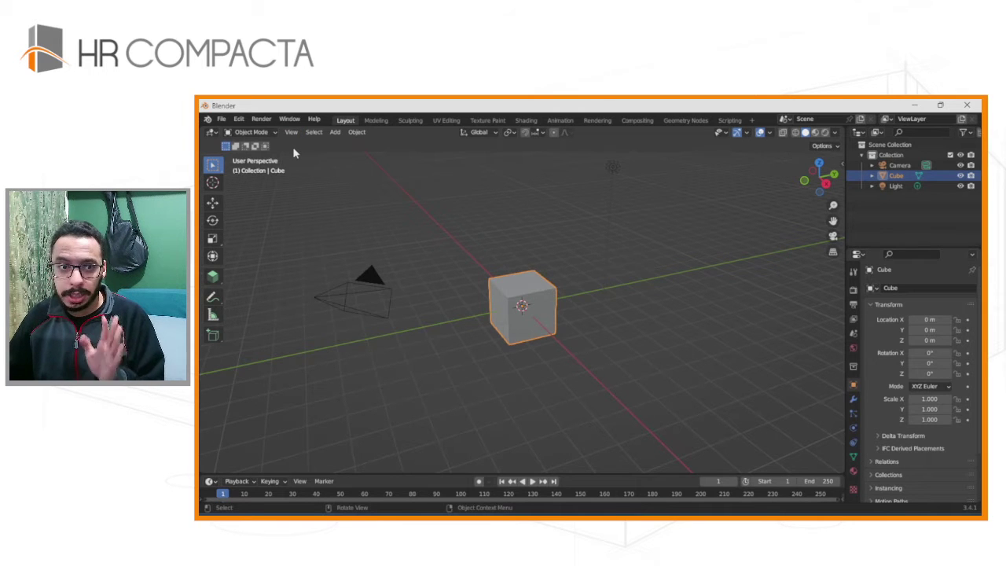
click(239, 120)
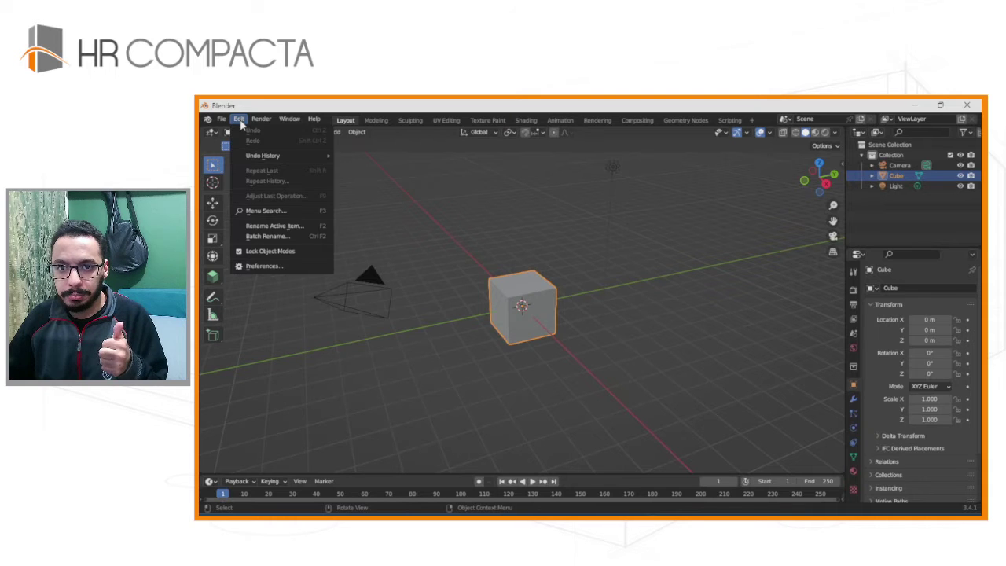
click(255, 268)
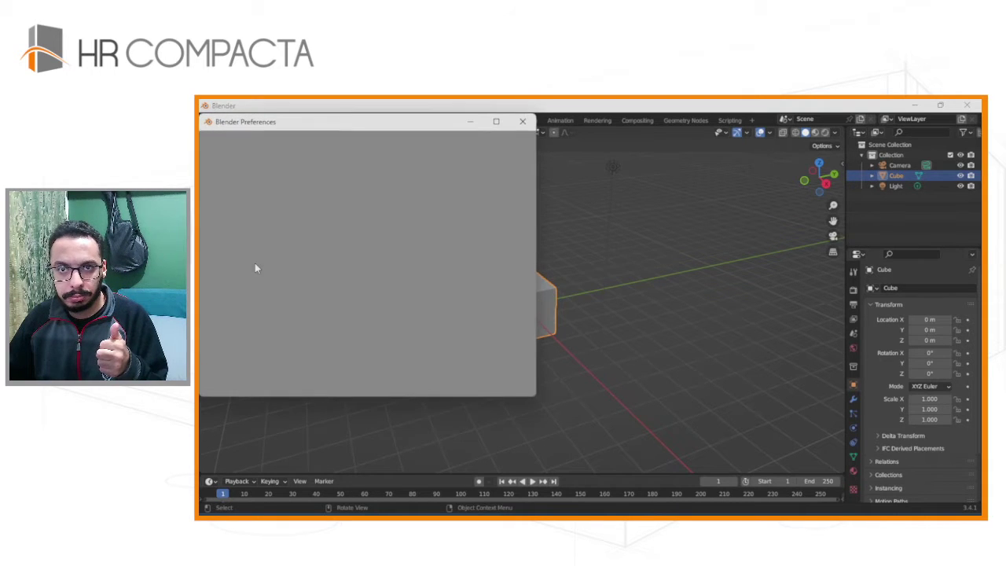
drag(297, 119, 469, 186)
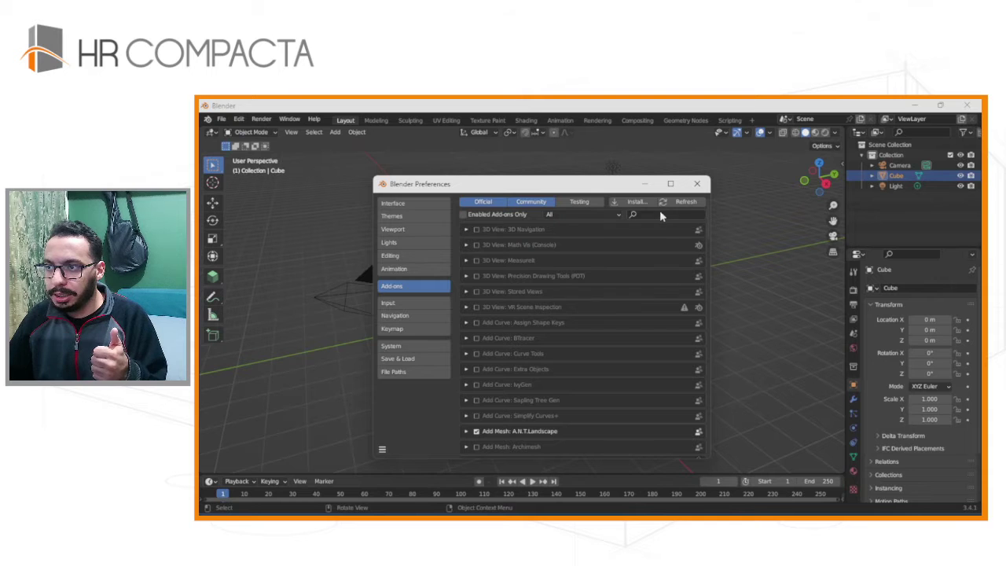
click(637, 204)
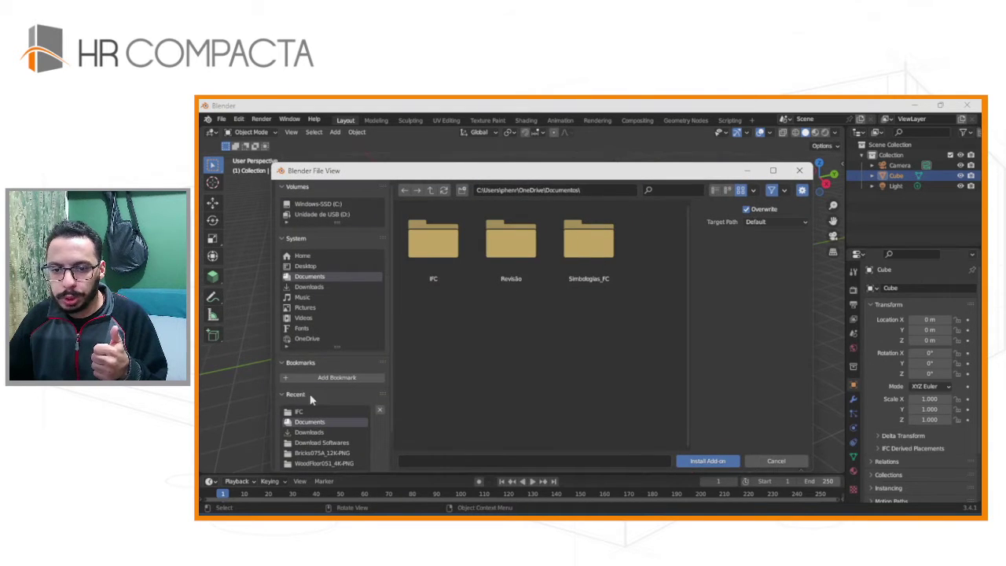
click(313, 443)
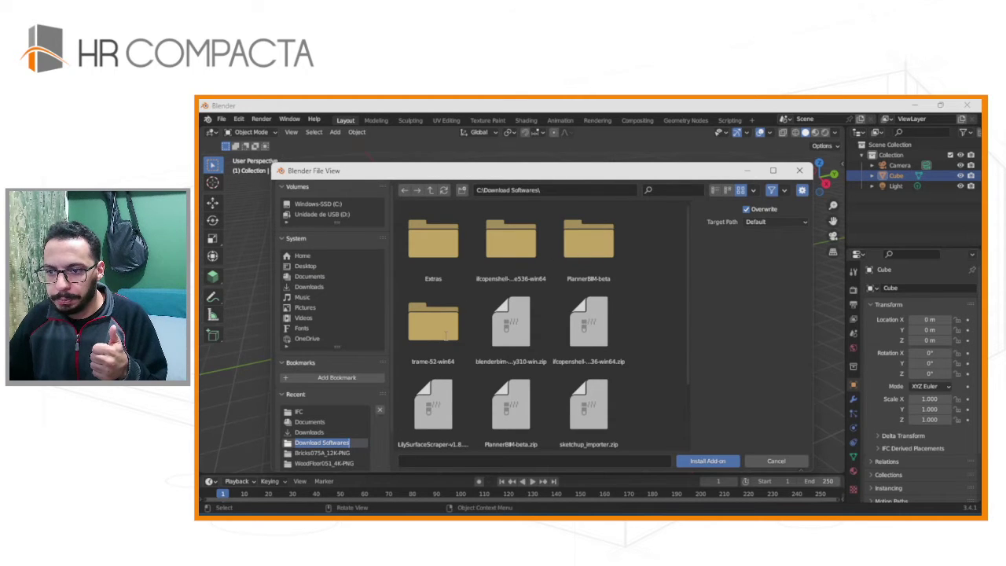
click(514, 357)
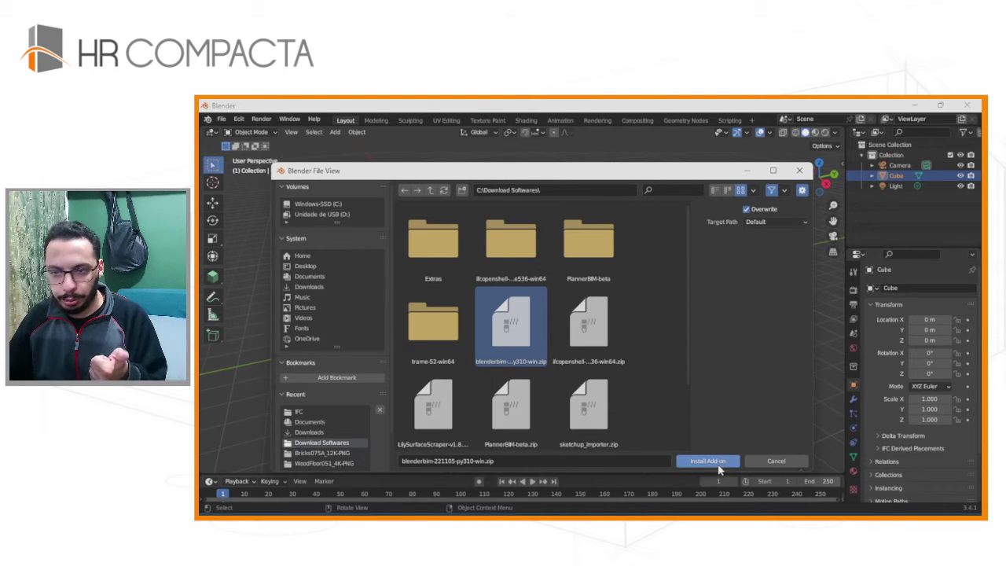
click(770, 462)
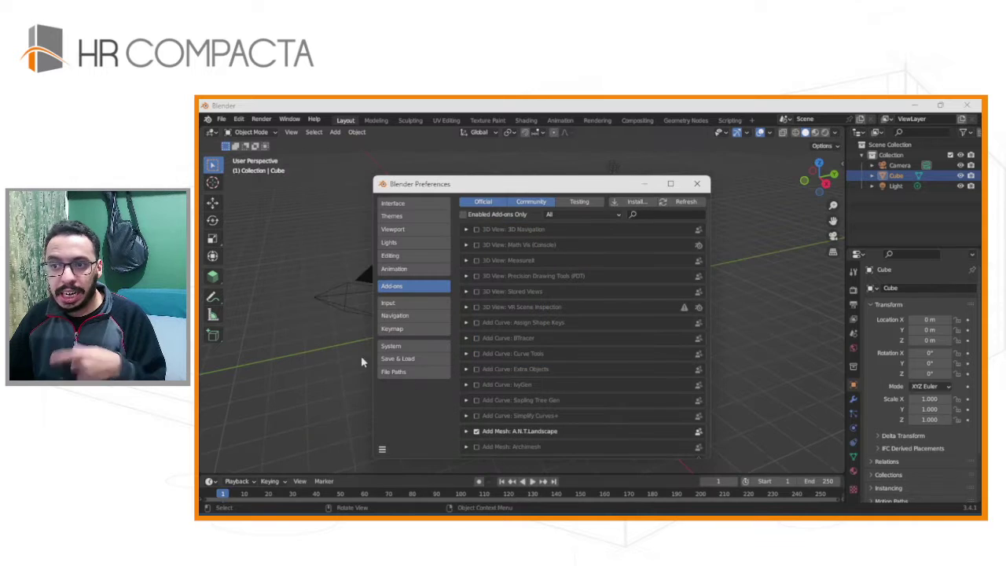
- Search add-ons for 'bim', check the Import-Export: BlenderBIM 0.0.221105 details, and close Preferences
click(659, 215)
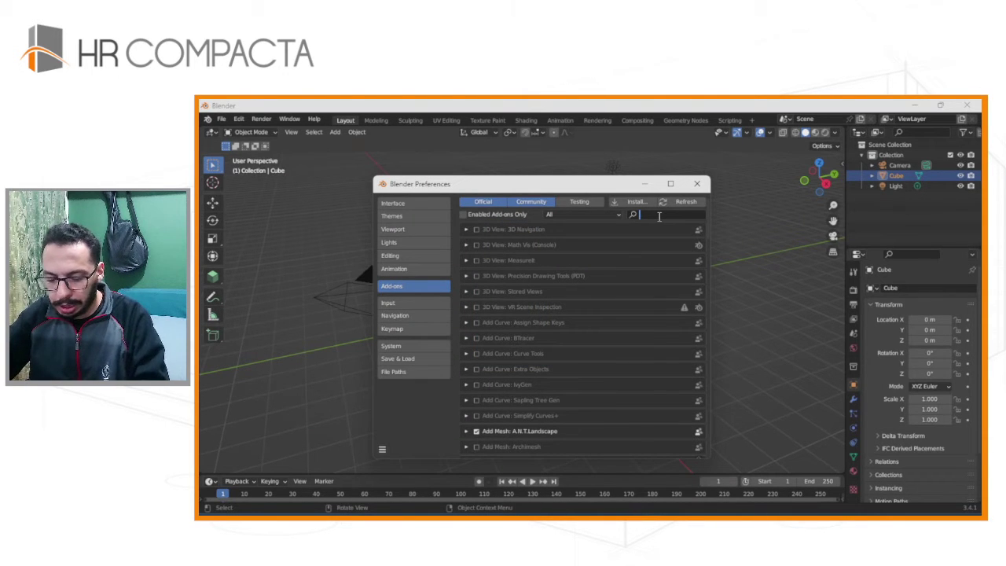
text(bim)
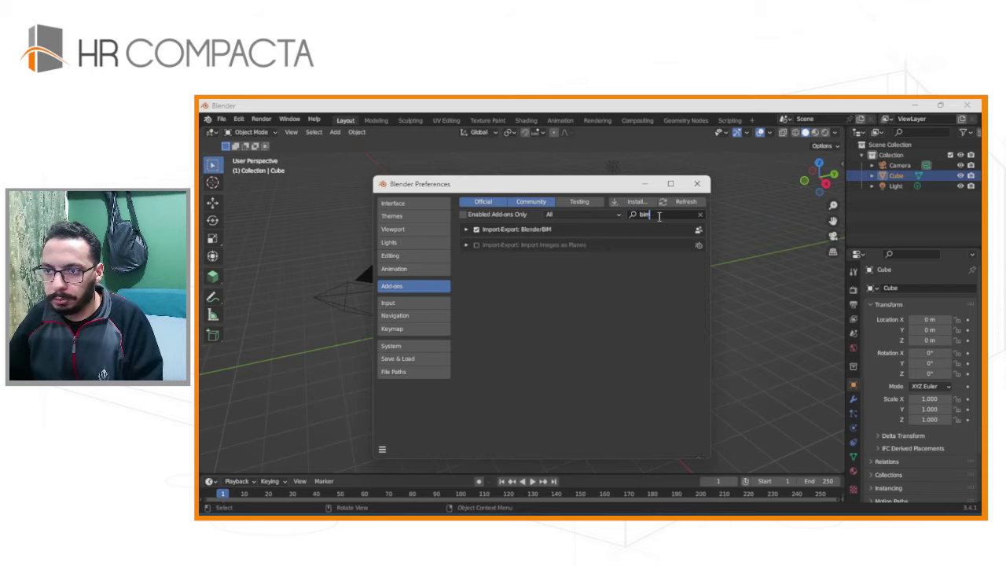
click(466, 229)
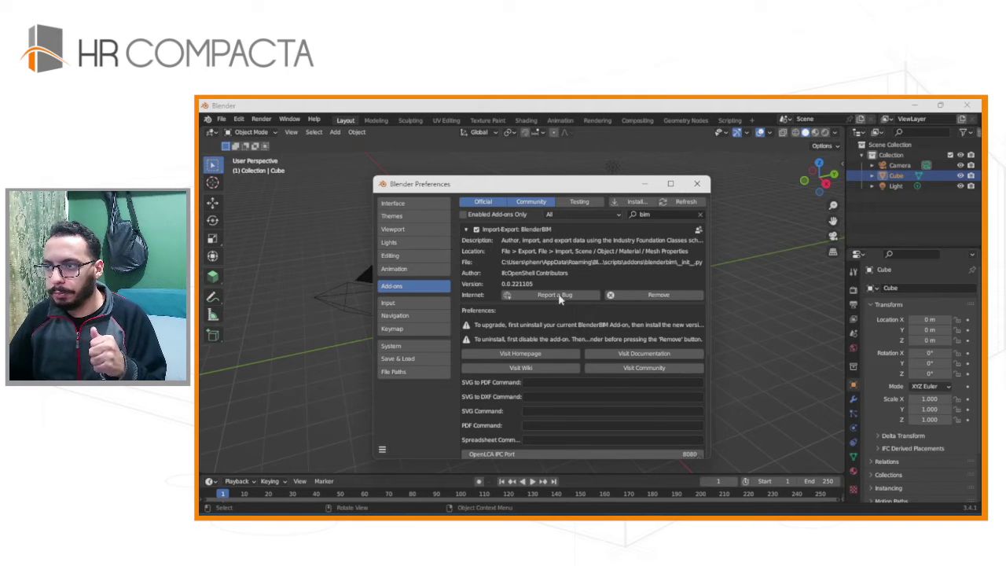
click(694, 184)
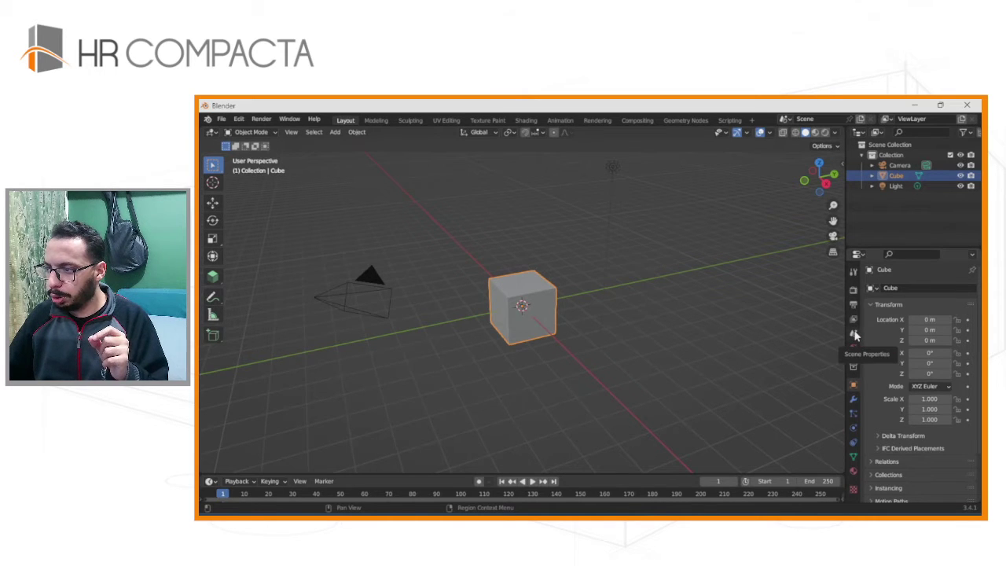
- Show the Scene Properties' IFC Project Info panel with IFC4 schema and metric units
click(854, 335)
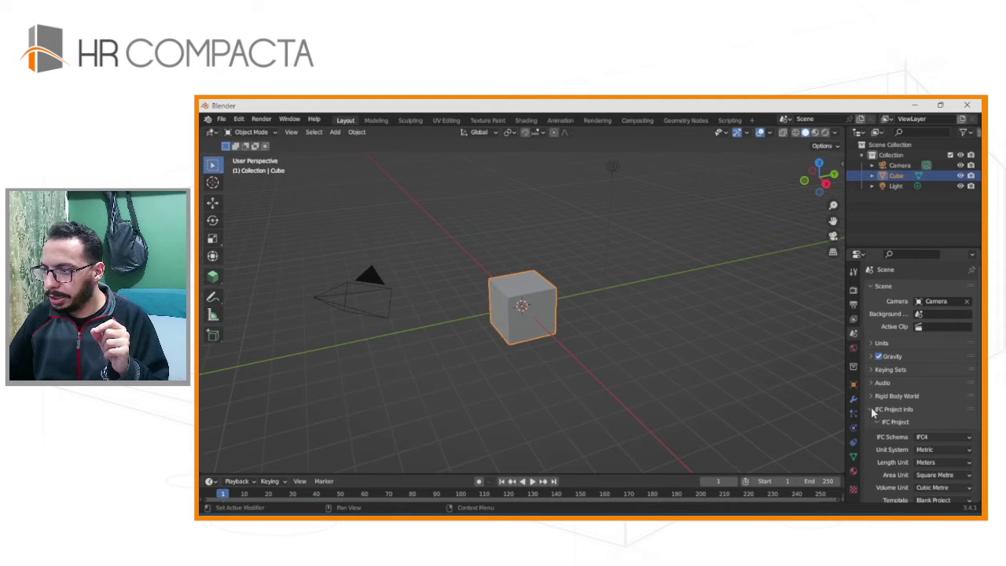
scroll(872, 407, down, 3)
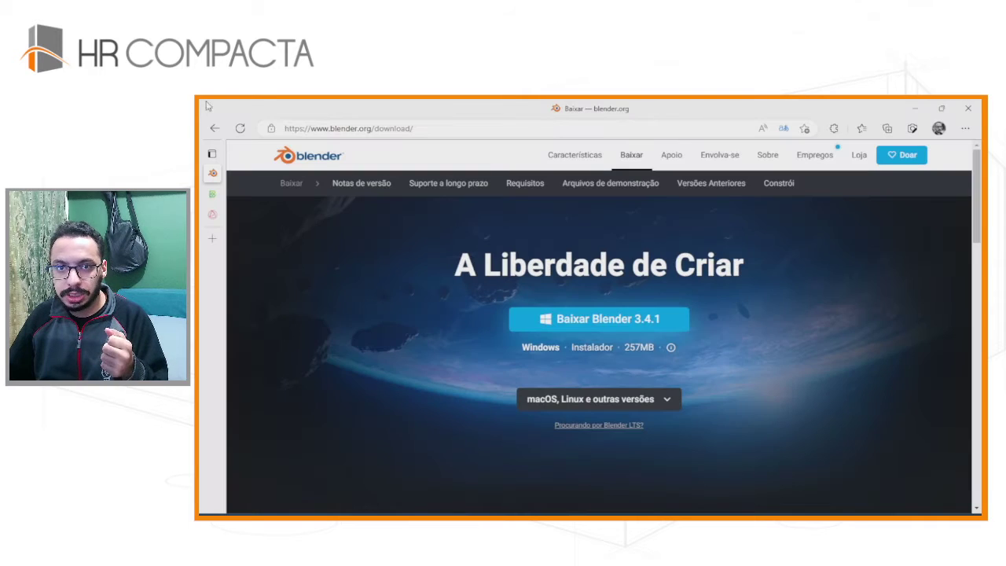
- Switch Edge to the BlenderBIM v0.0.230107 download page
click(217, 196)
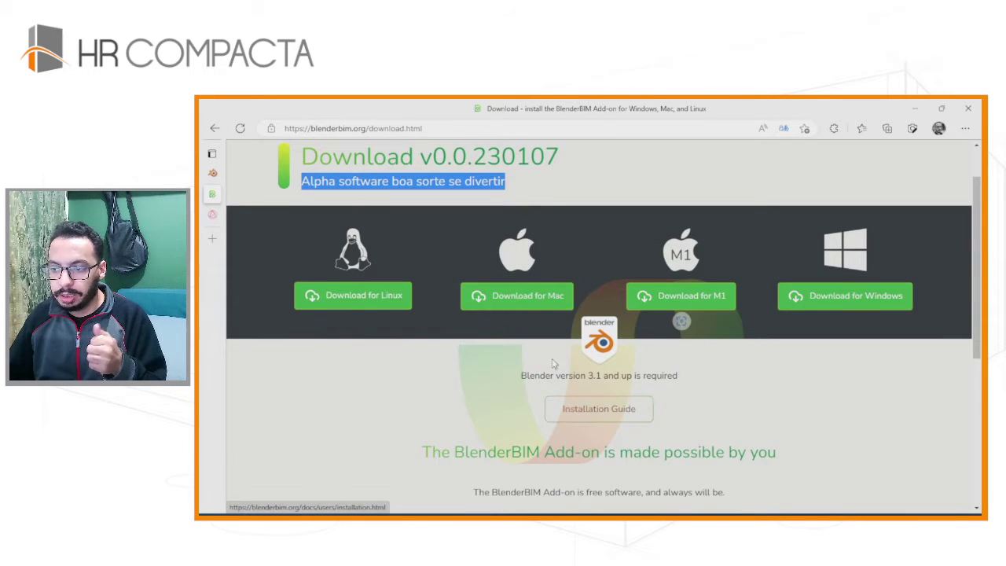
scroll(572, 408, up, 1)
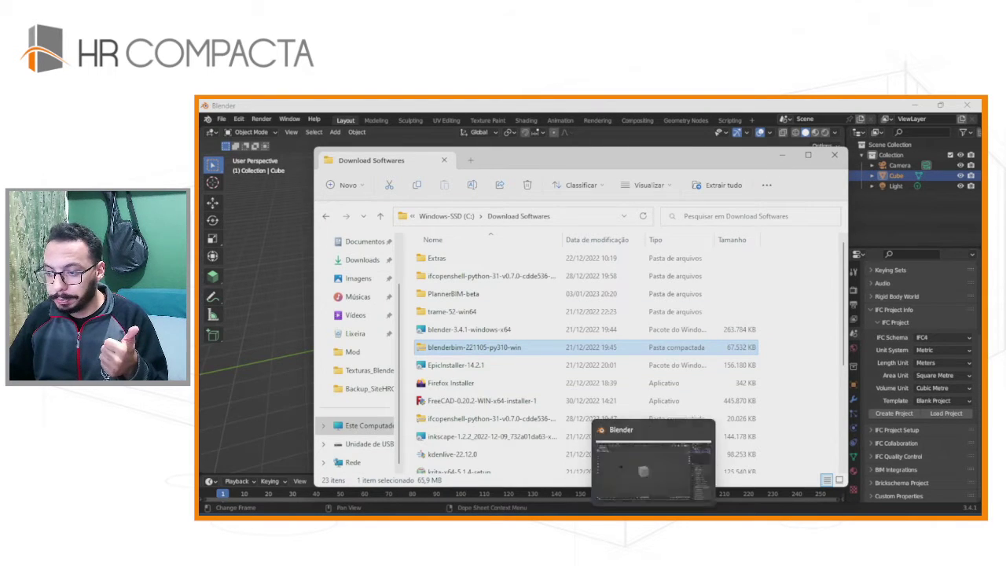
- Check the BlenderBIM add-on in Blender's Preferences, then return to the BlenderBIM download page
click(649, 467)
click(238, 118)
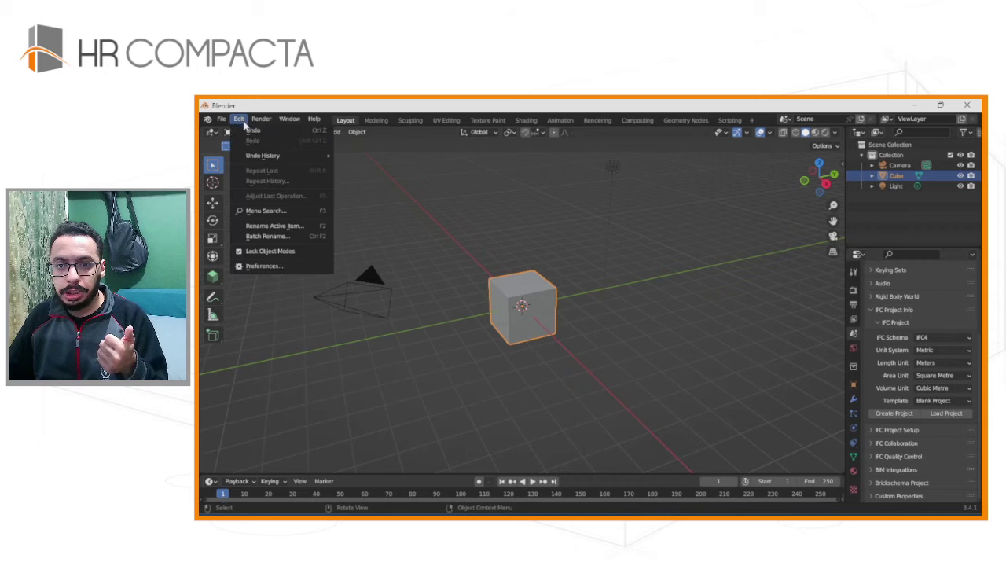
click(275, 266)
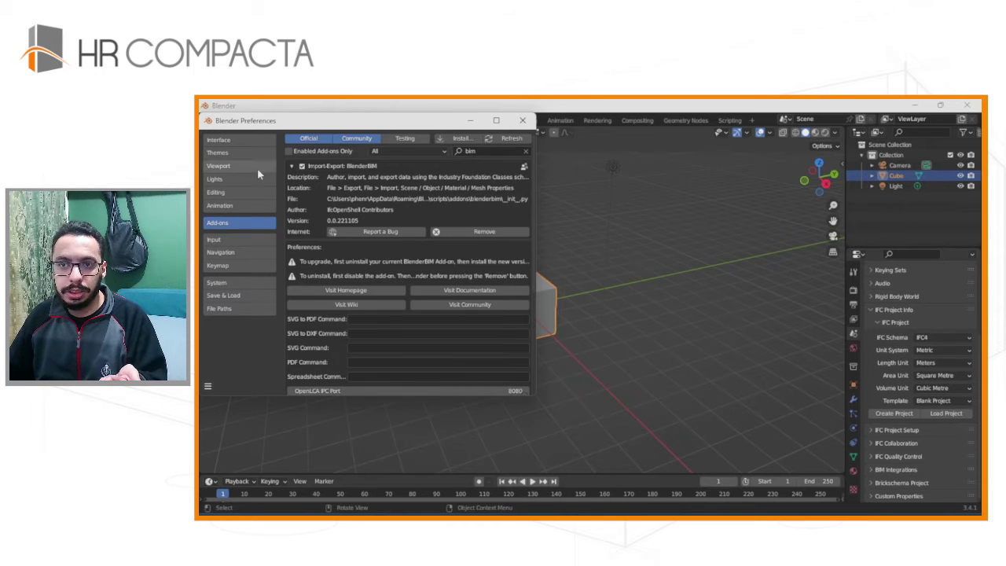
click(521, 121)
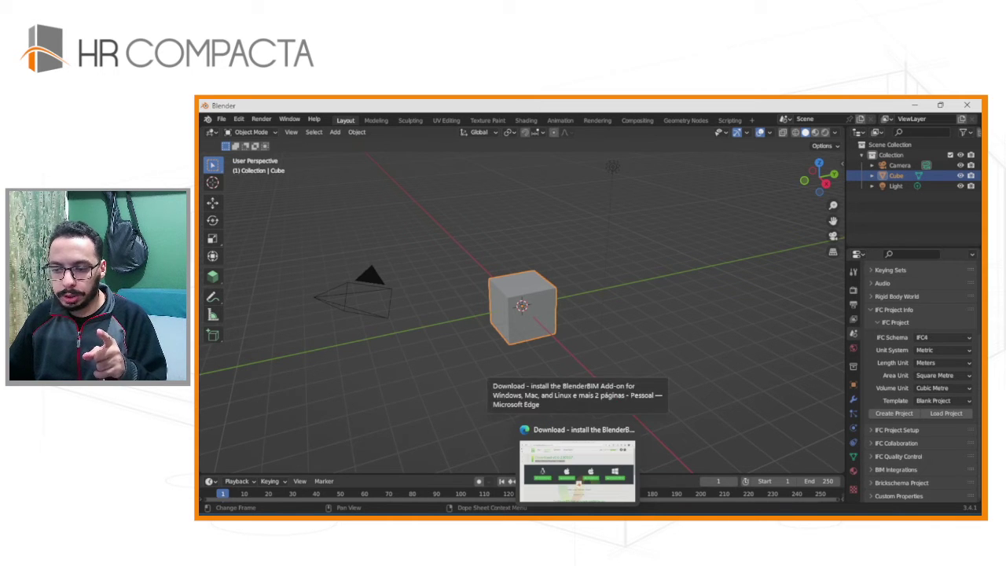
click(577, 472)
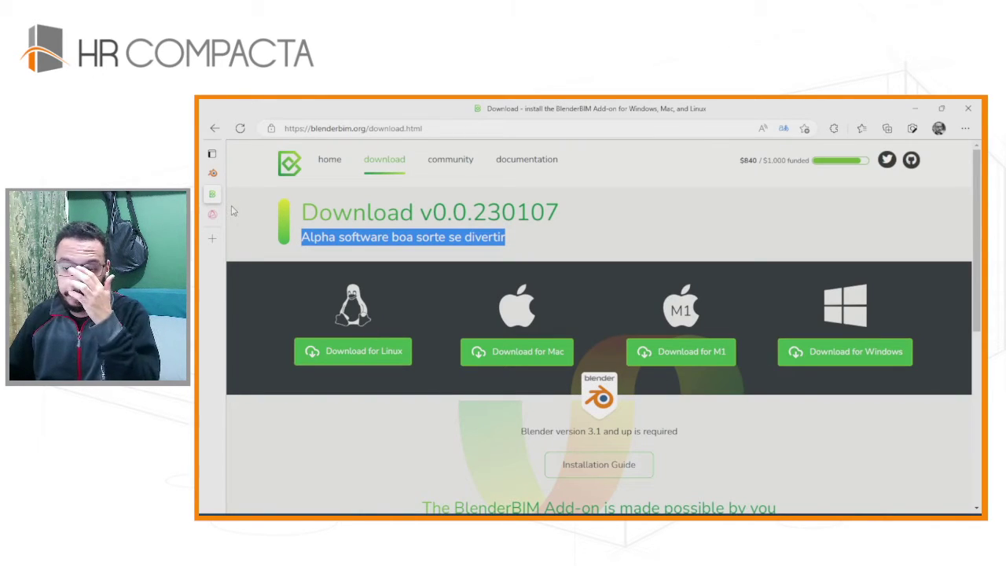
- Open the BlenderBIM Installation Guide and start reading through it
scroll(587, 391, down, 1)
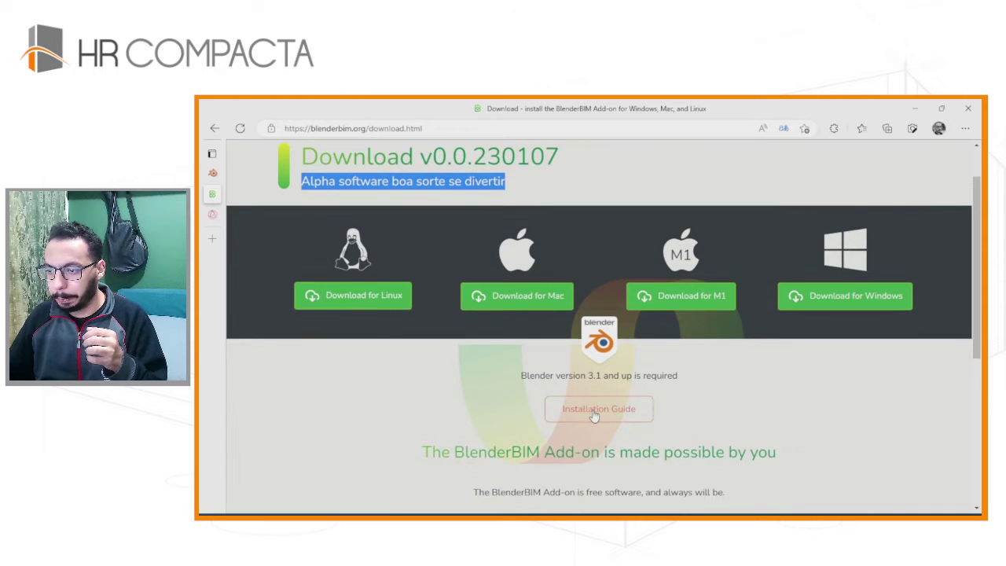
click(594, 415)
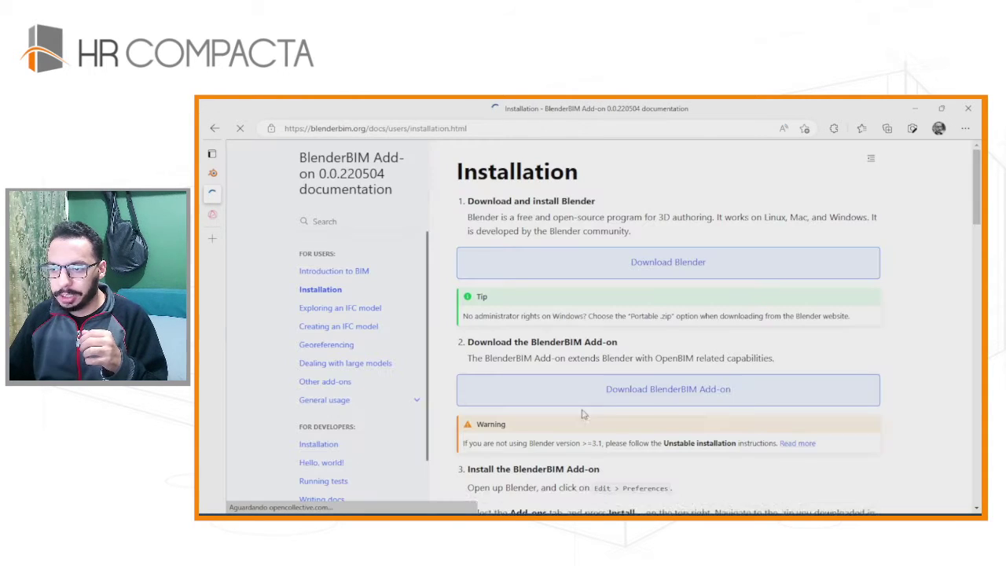
scroll(511, 391, down, 3)
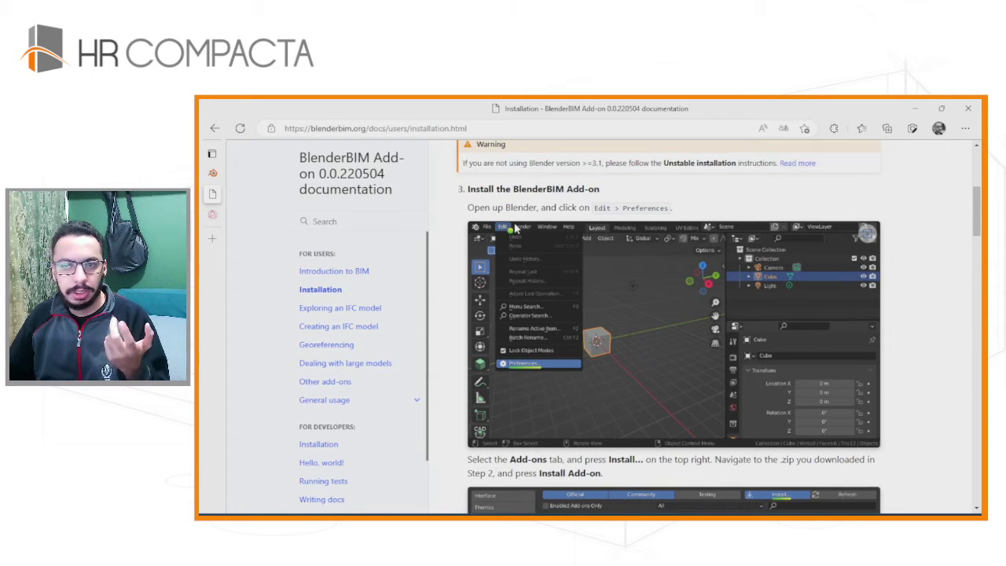
scroll(518, 236, down, 3)
scroll(542, 287, down, 3)
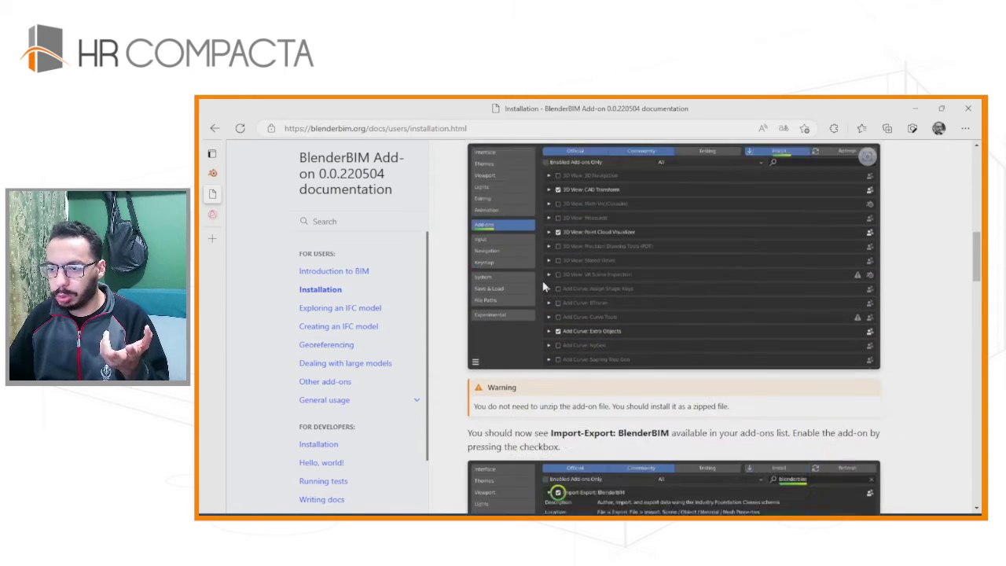
scroll(704, 210, down, 4)
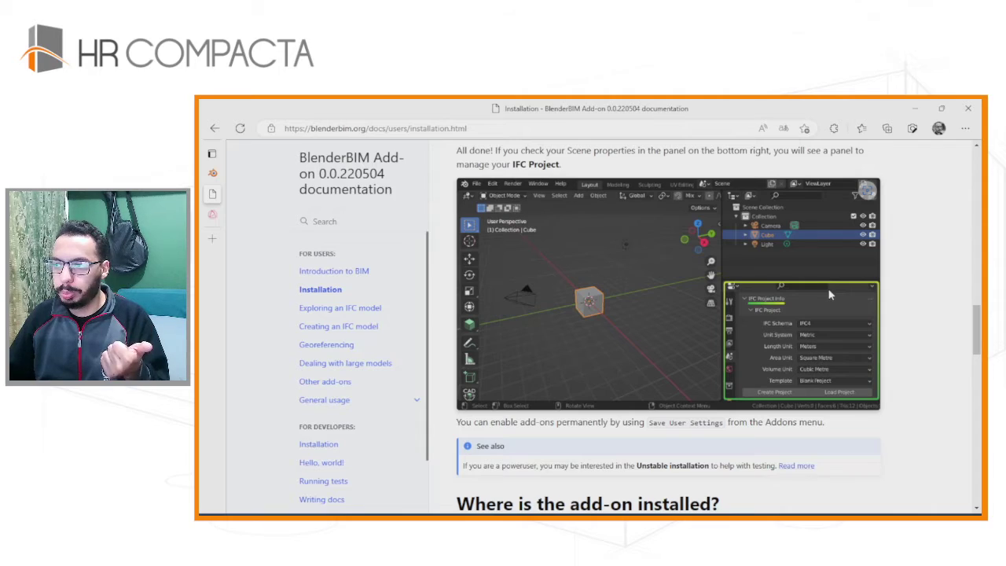
- Finish reviewing the installation docs and switch to the FreeCAD house model
scroll(829, 294, down, 4)
scroll(786, 322, down, 5)
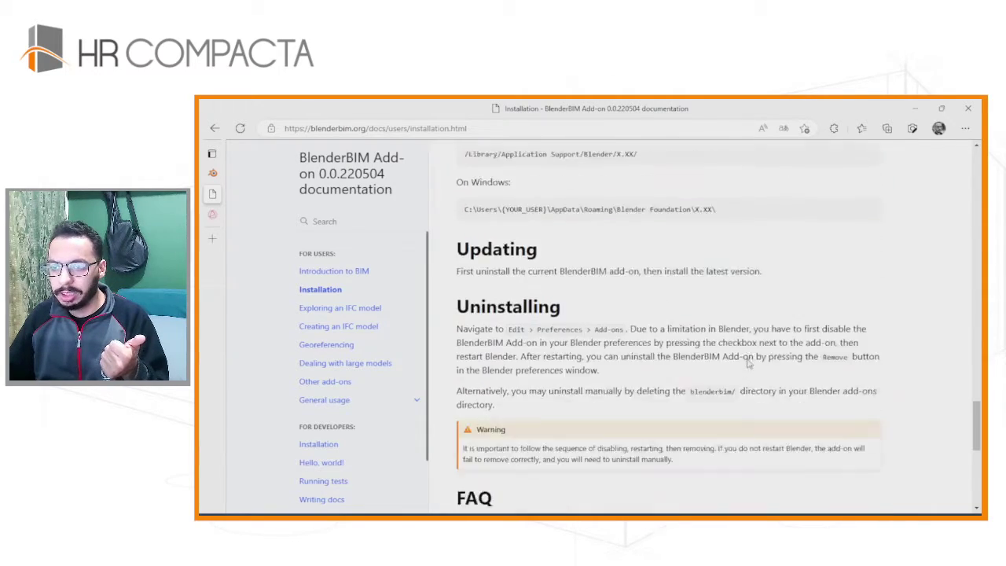
scroll(747, 356, down, 3)
scroll(746, 356, down, 1)
scroll(707, 361, up, 1)
scroll(628, 369, up, 4)
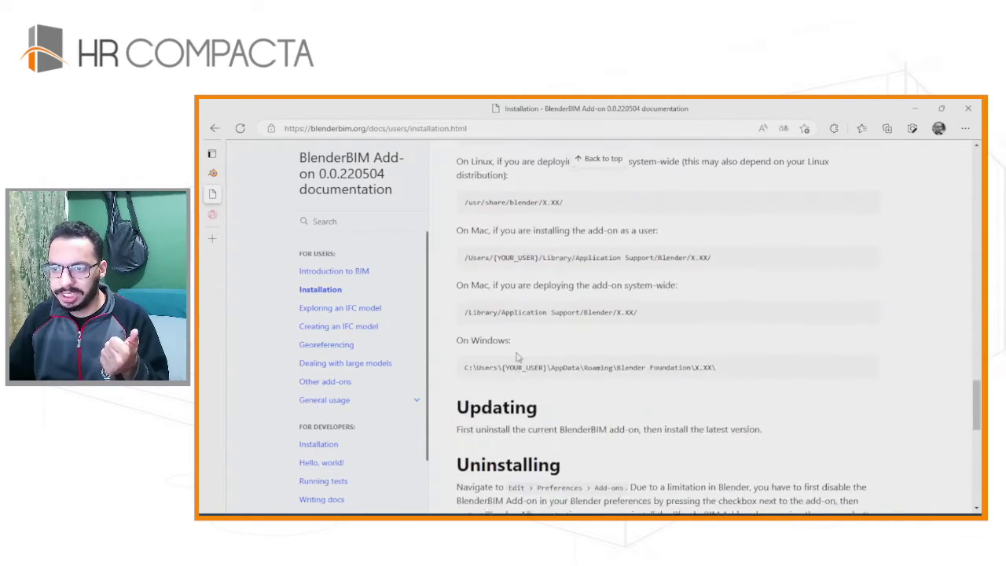
scroll(562, 379, up, 3)
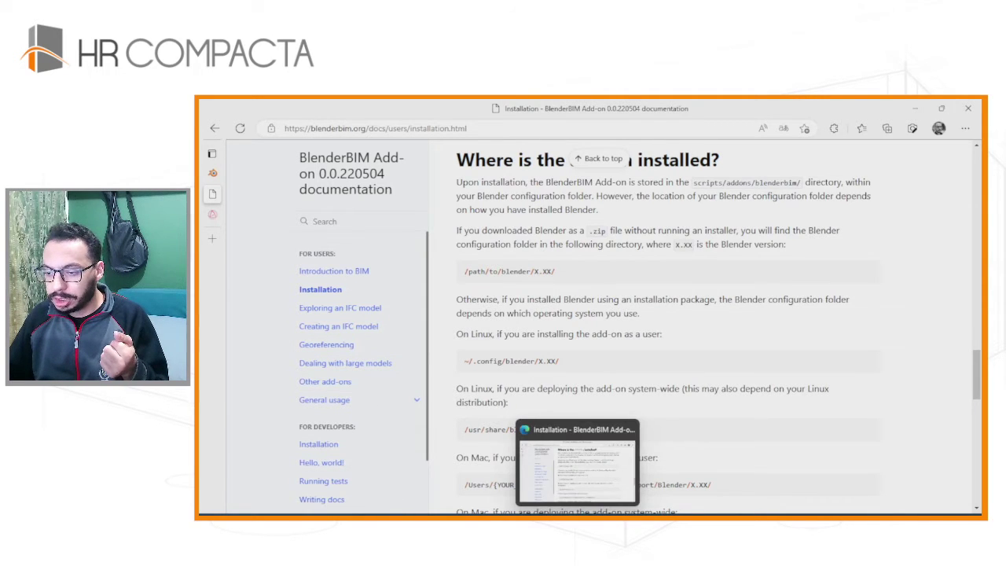
key(alt+Tab)
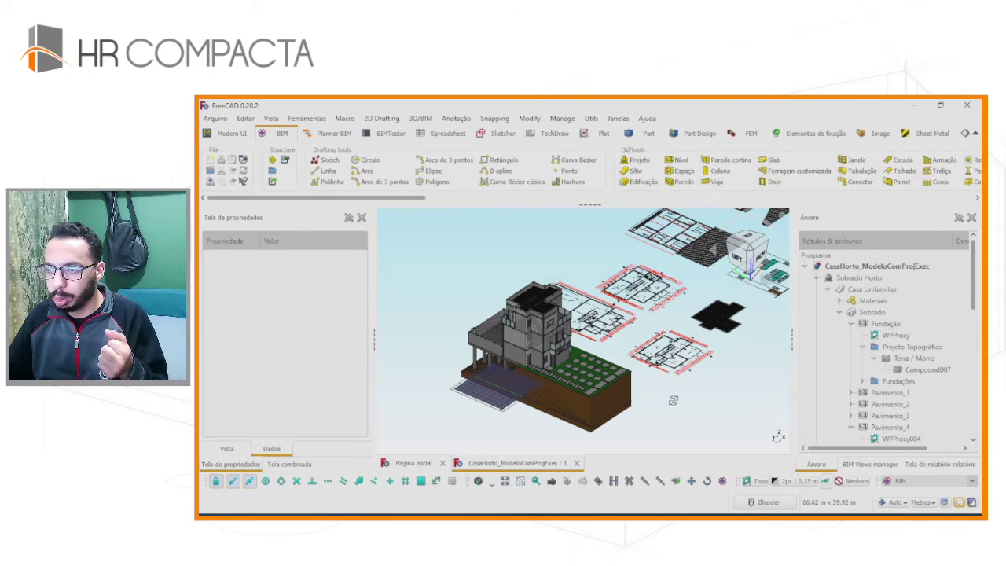
- Orbit and zoom in on the FreeCAD house and plans, then switch to Blender
middle_drag(677, 400, 662, 406)
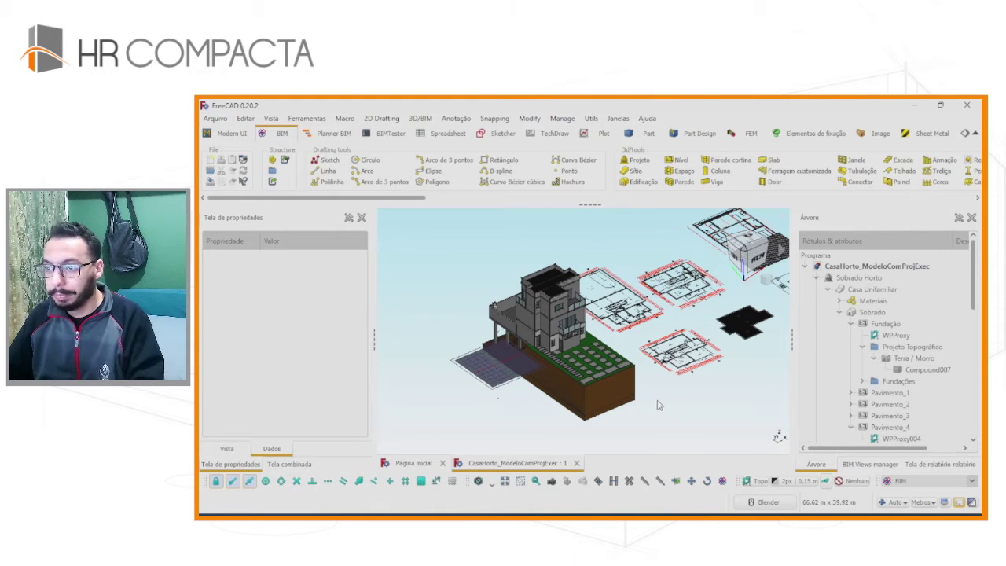
scroll(660, 332, up, 1)
scroll(660, 331, up, 1)
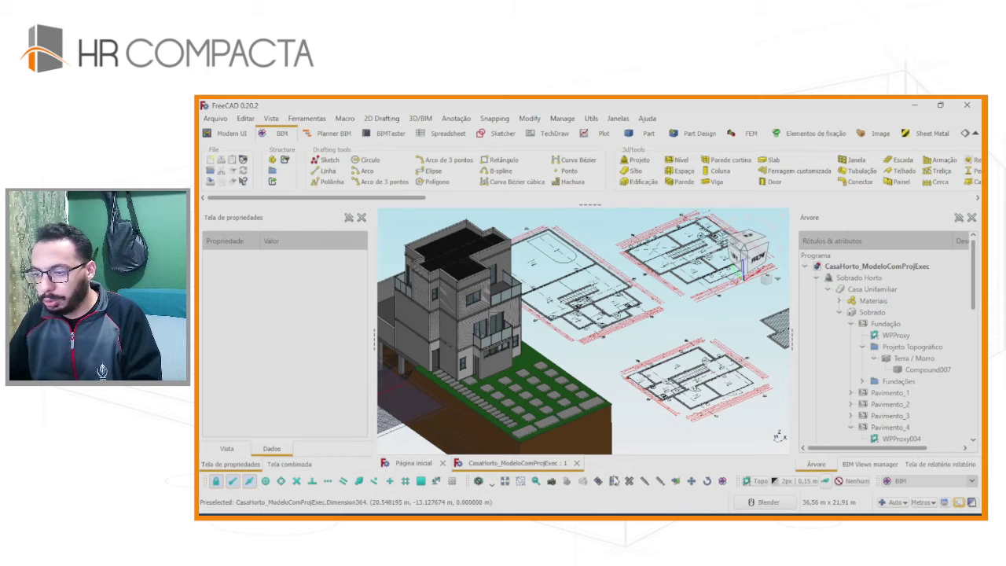
click(762, 501)
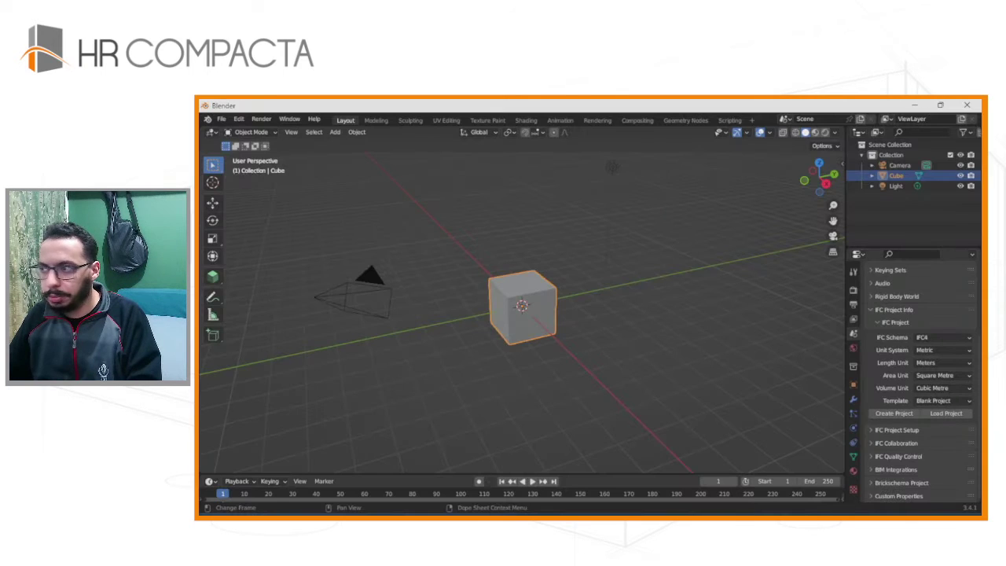
- Hide the default Collection's cube, camera and light, and widen the Outliner and Properties panels
click(915, 156)
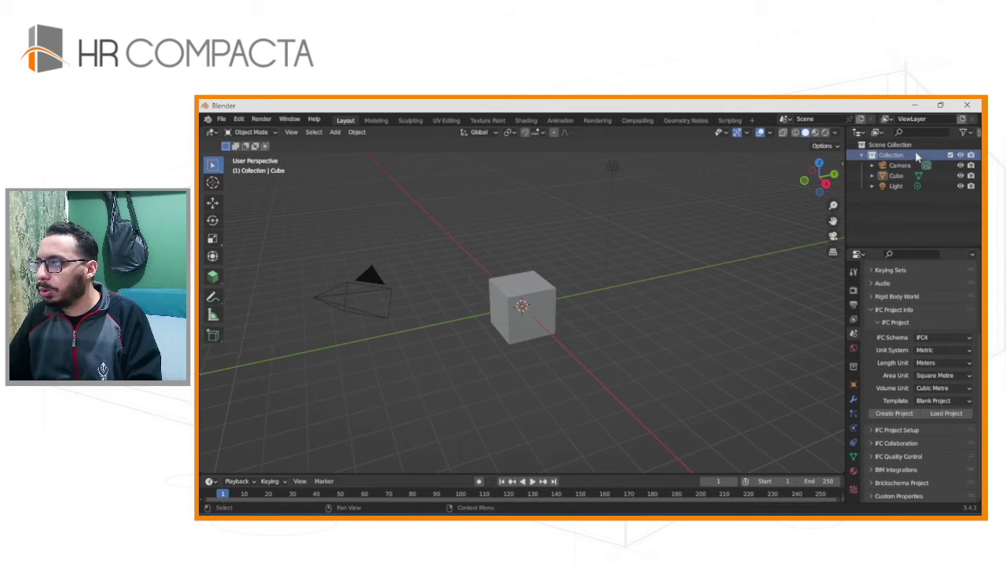
click(961, 155)
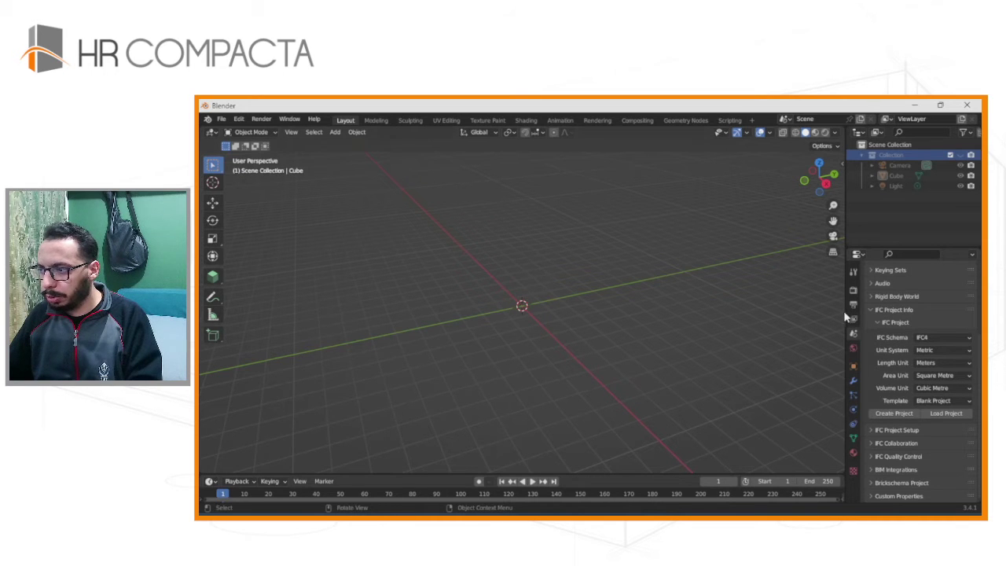
drag(845, 312, 604, 351)
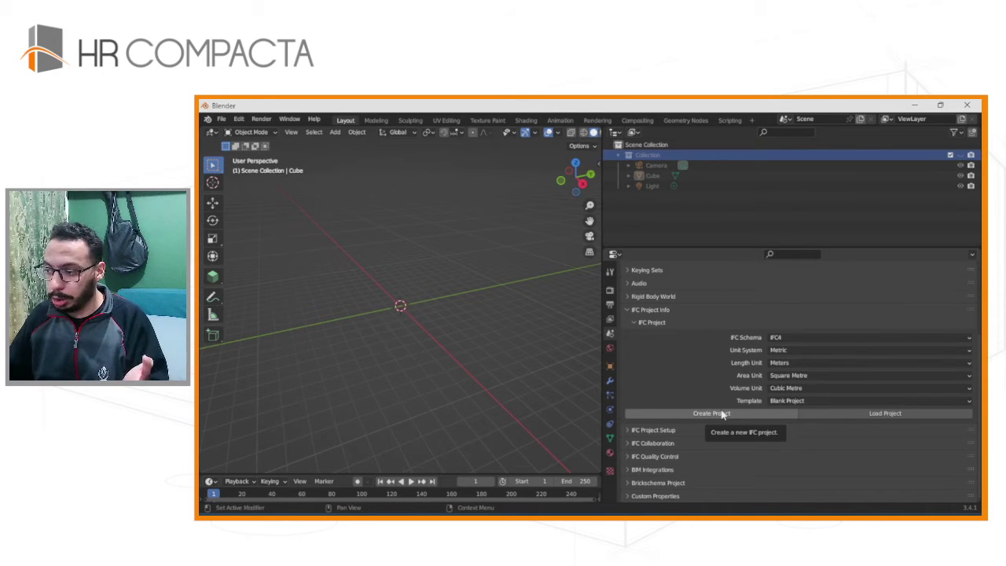
- Load CasaHorto_ModeloComProjExec-Sobrado Horto.ifc from the IFC folder via Load Project
click(878, 419)
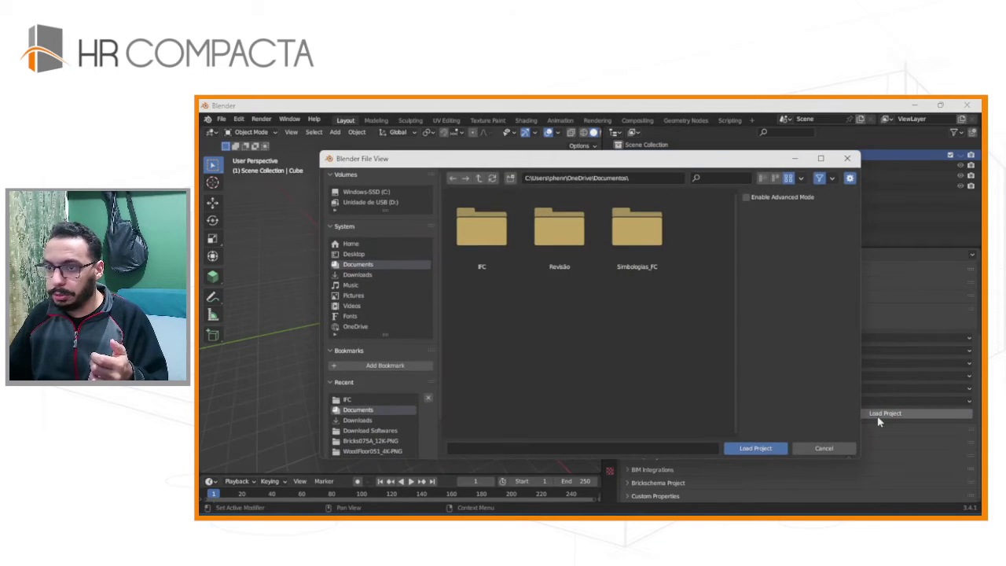
double_click(483, 243)
click(546, 246)
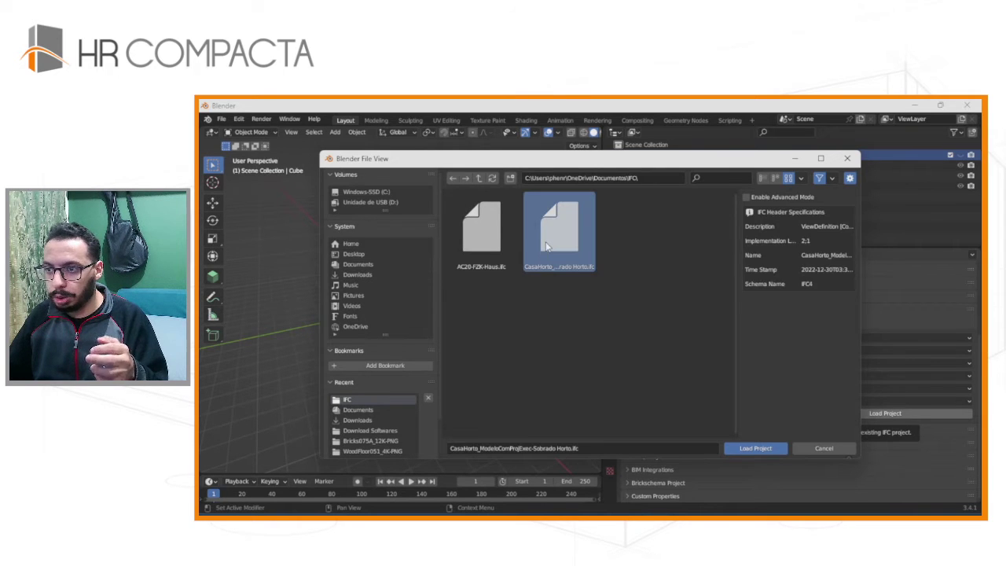
click(757, 449)
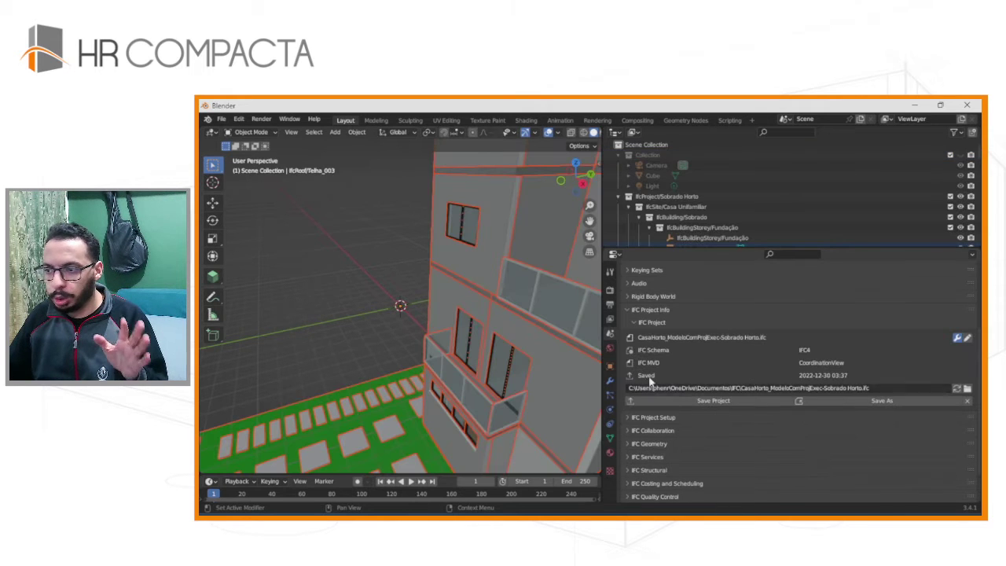
- Widen the 3D view and deselect all parts of the imported house
drag(604, 246, 810, 246)
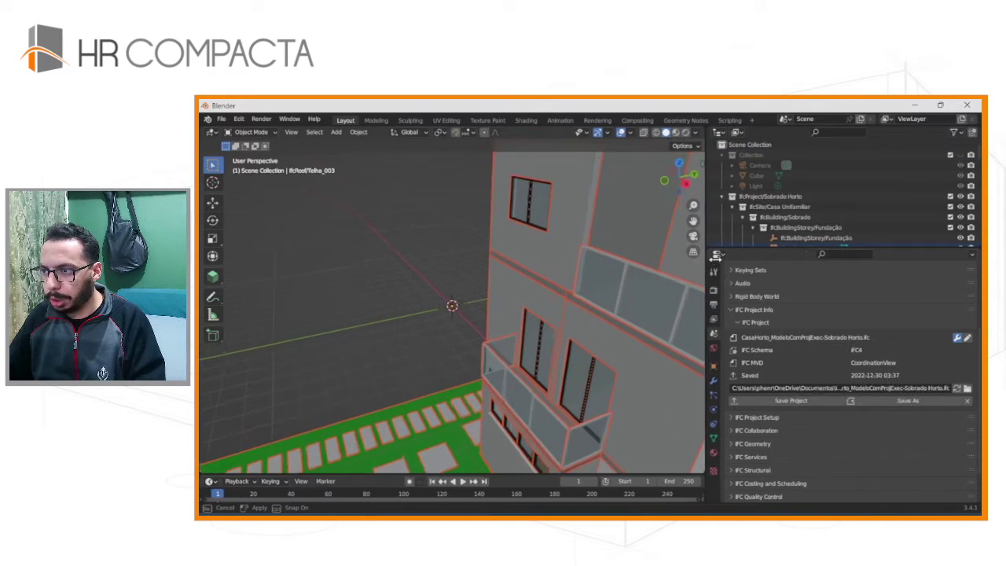
scroll(506, 321, down, 3)
scroll(507, 324, down, 3)
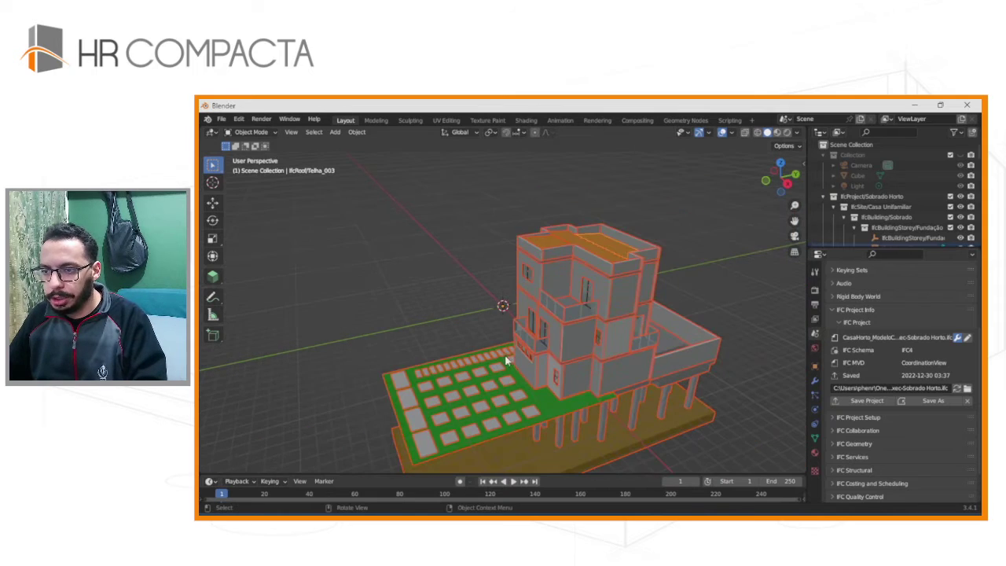
middle_drag(431, 312, 553, 330)
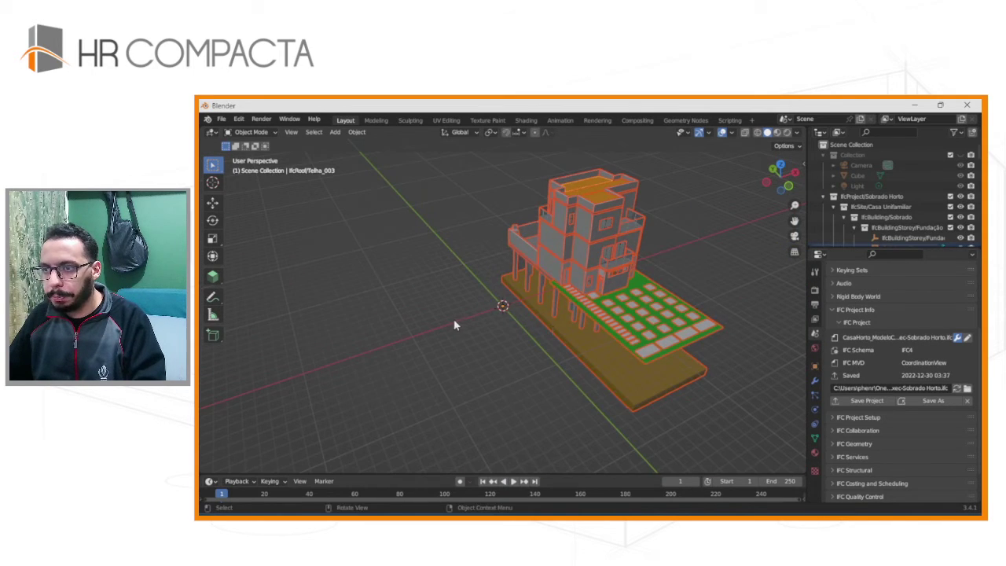
click(454, 324)
- Orbit and zoom around the house to inspect its roof, pillars and balconies
middle_drag(454, 325, 491, 275)
scroll(491, 274, up, 4)
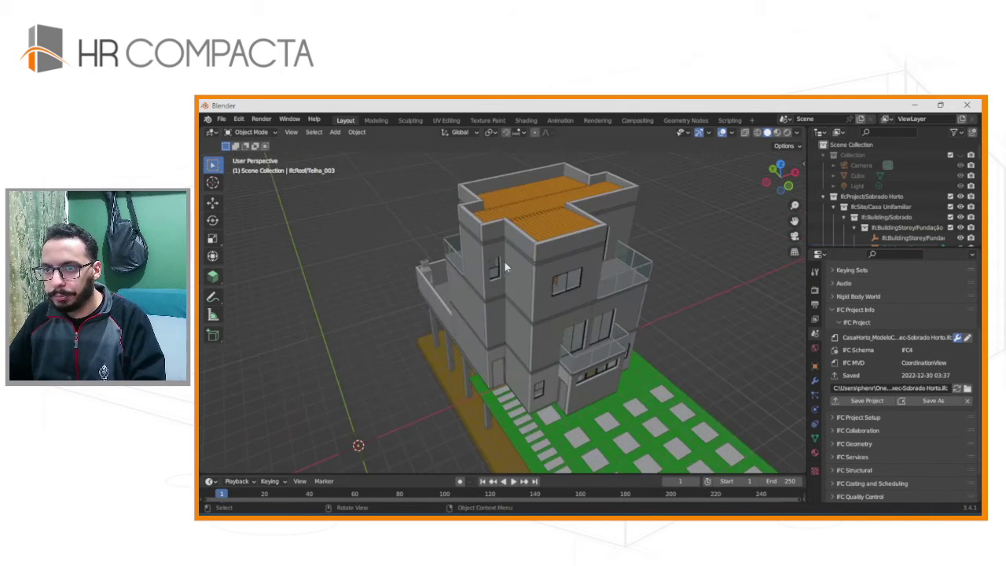
middle_drag(471, 239, 489, 251)
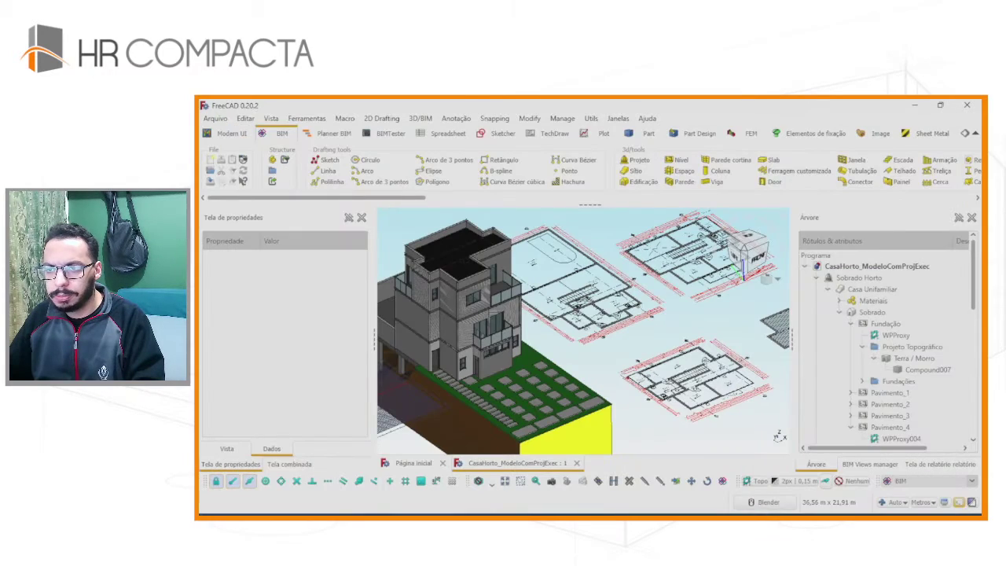
scroll(479, 329, up, 5)
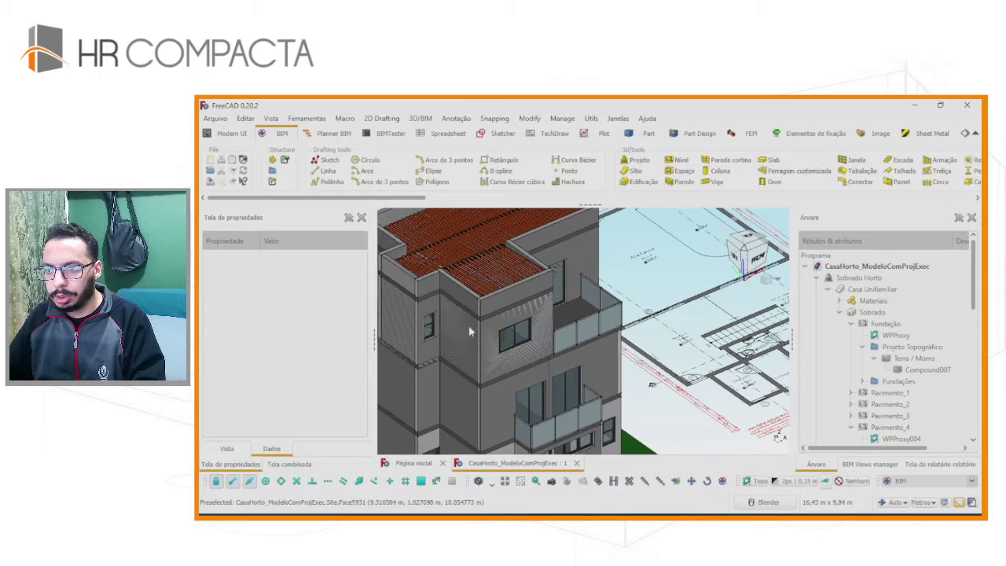
scroll(617, 283, down, 5)
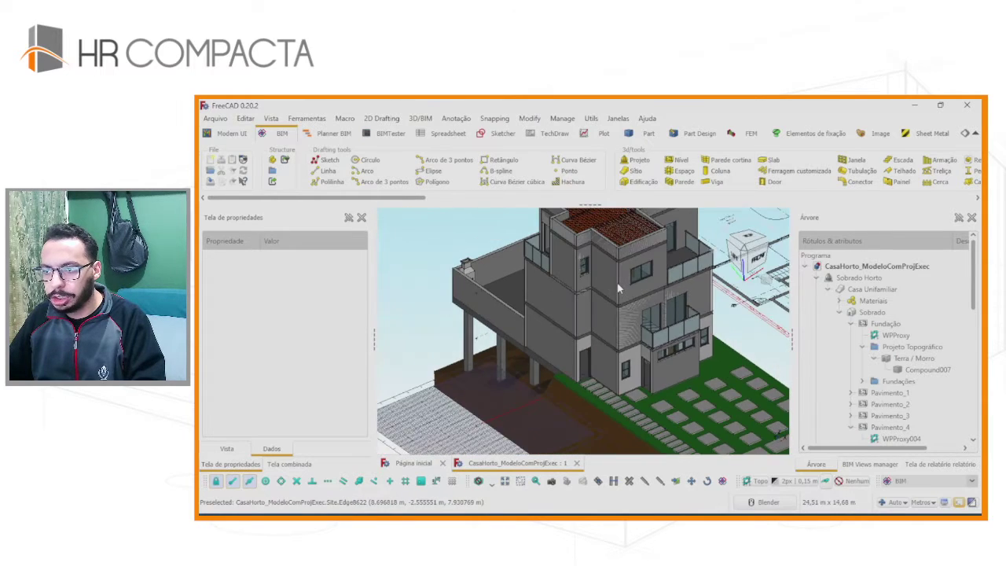
scroll(618, 289, up, 2)
- Orbit the Blender house to a low side view, then switch to FreeCAD
click(613, 454)
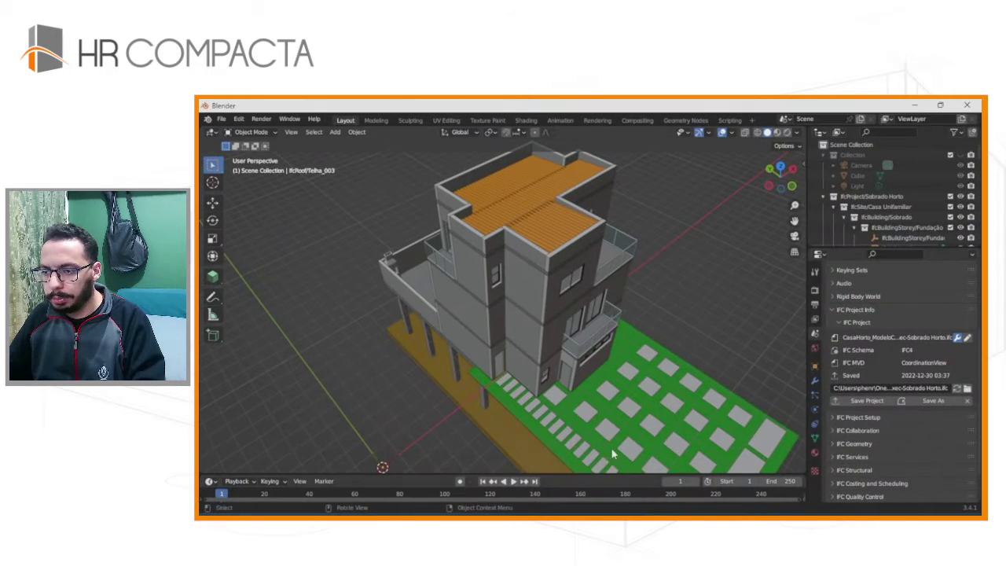
mouse_move(565, 436)
middle_down()
mouse_move(588, 326)
mouse_move(536, 377)
middle_up()
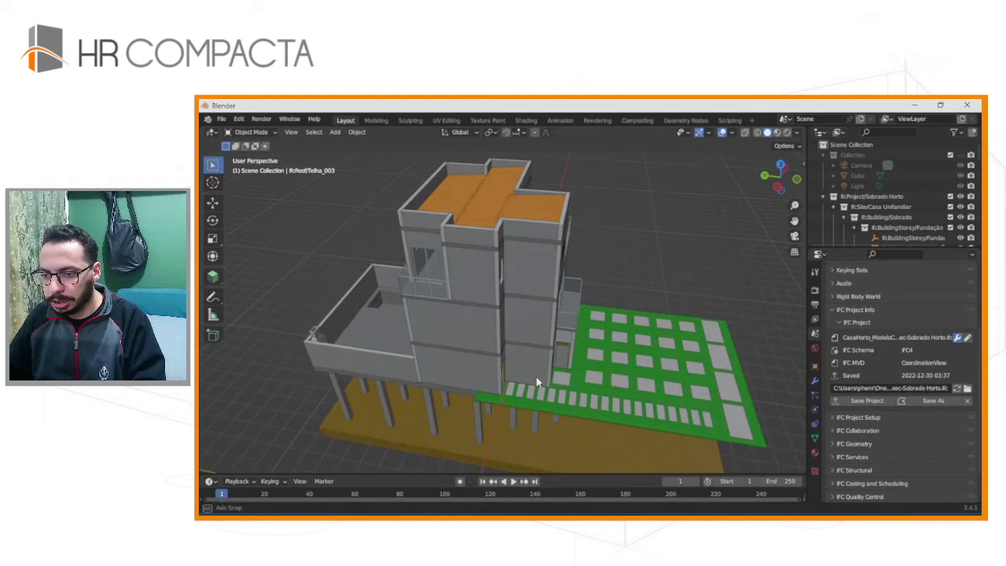
scroll(536, 376, down, 1)
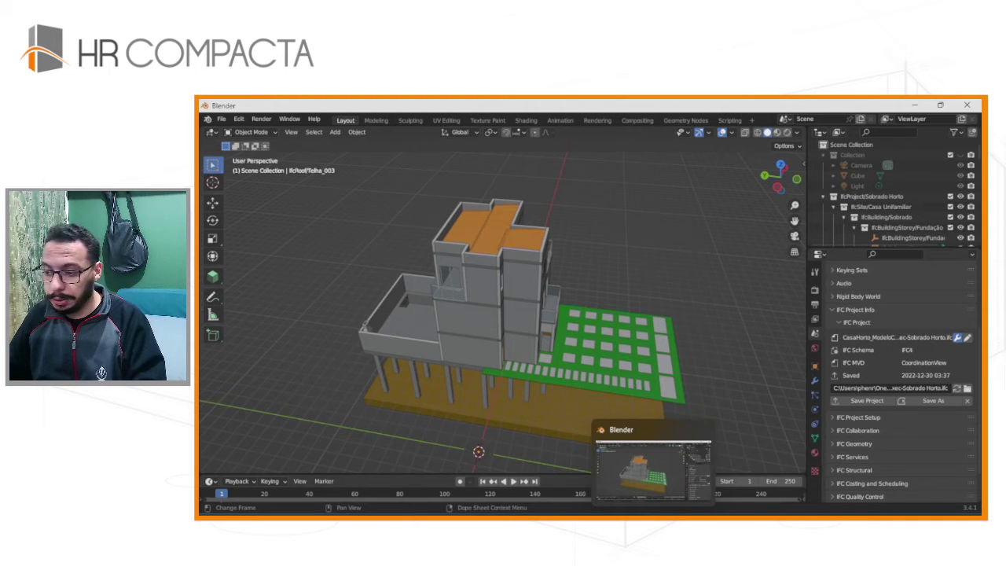
key(alt+Tab)
scroll(452, 413, down, 2)
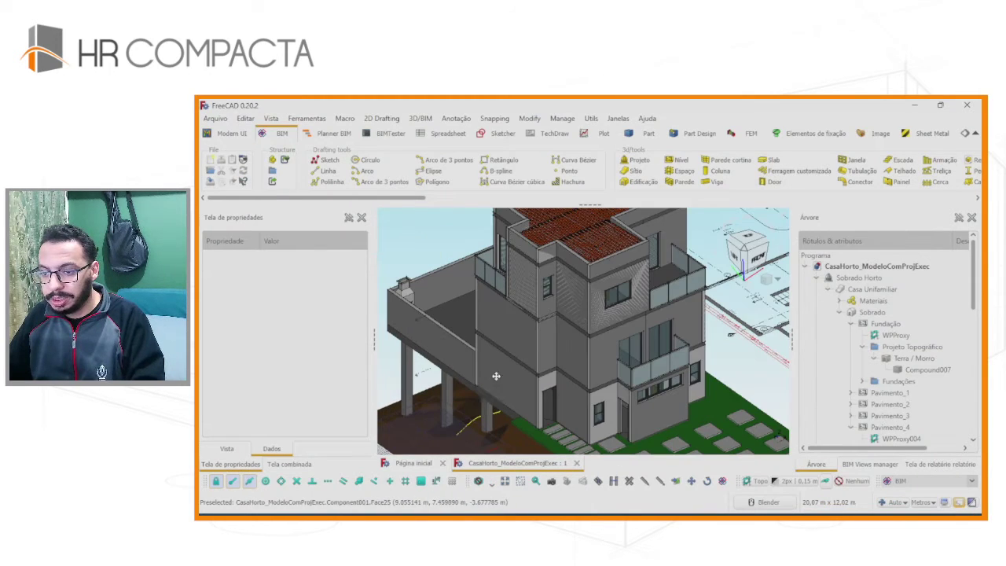
- Orbit the FreeCAD view to see the columns and terrain beneath the house from behind
scroll(503, 307, up, 5)
mouse_move(511, 307)
middle_down()
mouse_move(543, 310)
mouse_move(564, 267)
middle_up()
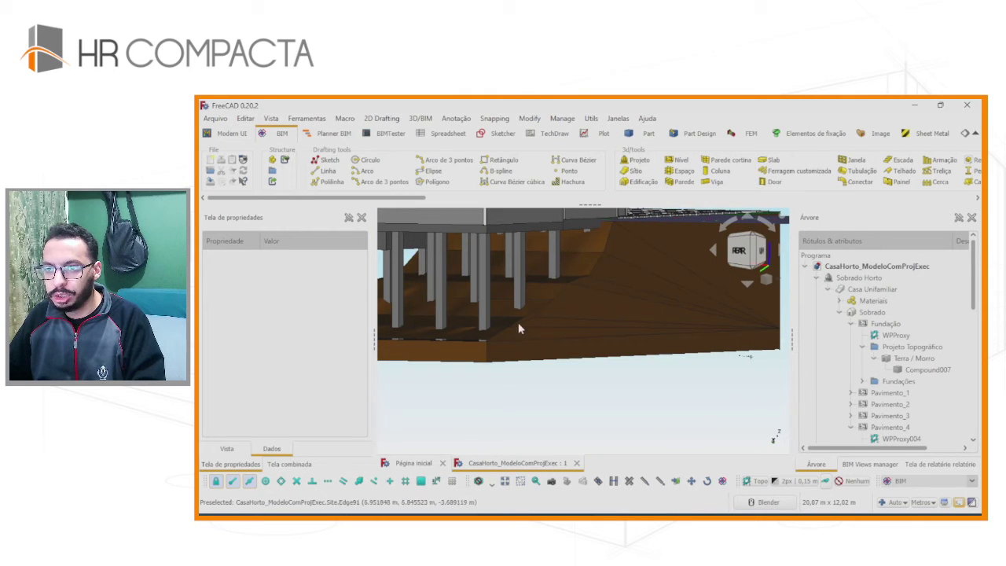
middle_drag(518, 323, 475, 348)
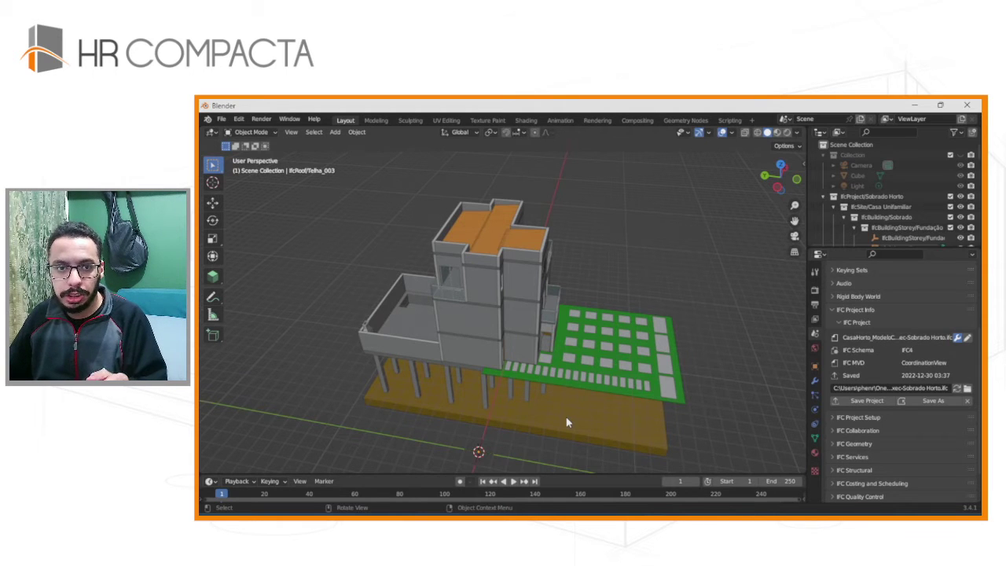
- Zoom and orbit to a close, frontal view of the facade windows
scroll(438, 290, up, 3)
scroll(448, 276, up, 2)
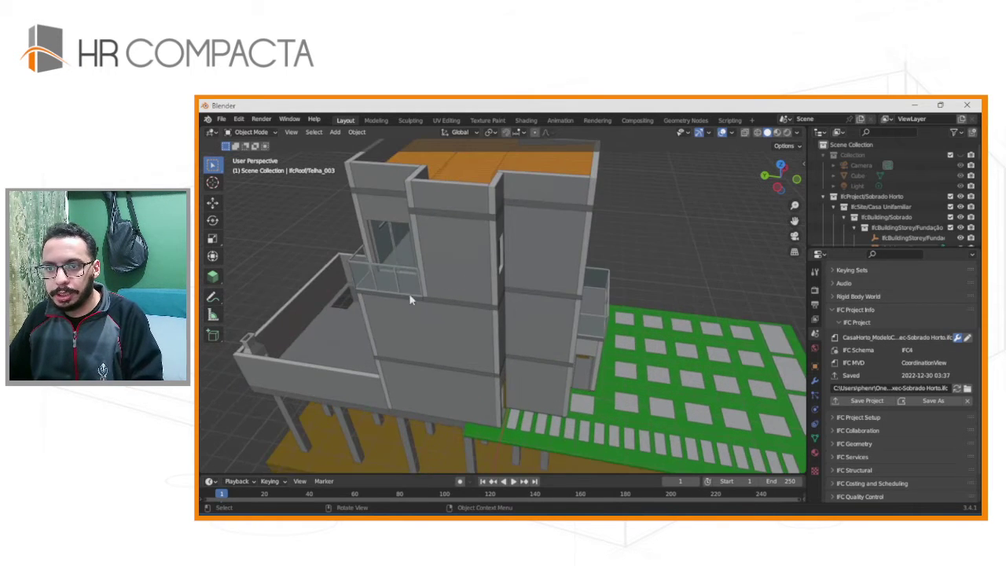
middle_drag(411, 294, 492, 288)
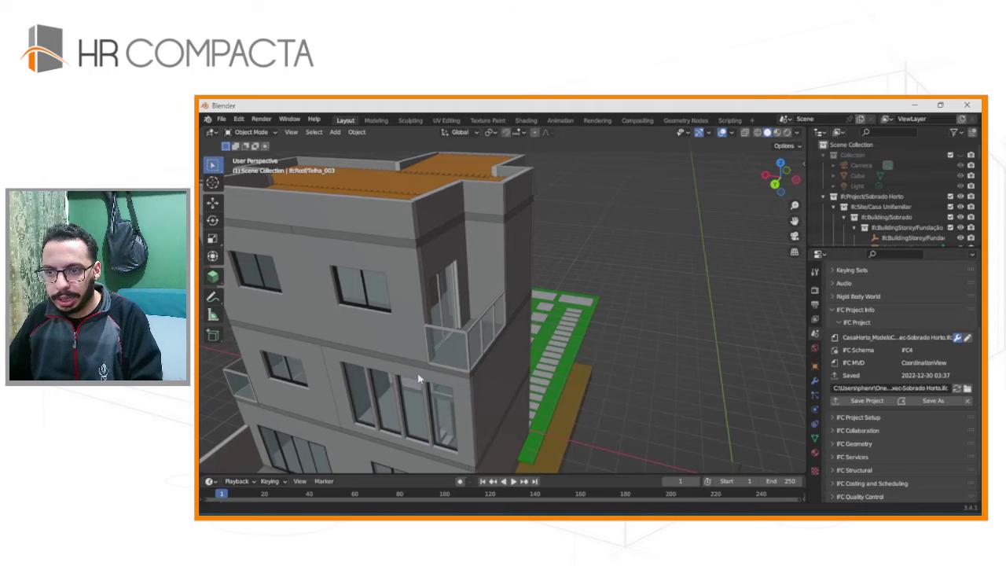
middle_drag(418, 373, 465, 321)
mouse_move(440, 359)
middle_down()
mouse_move(425, 342)
mouse_move(489, 374)
mouse_move(521, 314)
mouse_move(422, 332)
mouse_move(569, 303)
mouse_move(518, 317)
middle_up()
scroll(525, 335, up, 5)
- Zoom back out to a side view with the green slab and widen the outliner and properties panels
scroll(532, 348, down, 5)
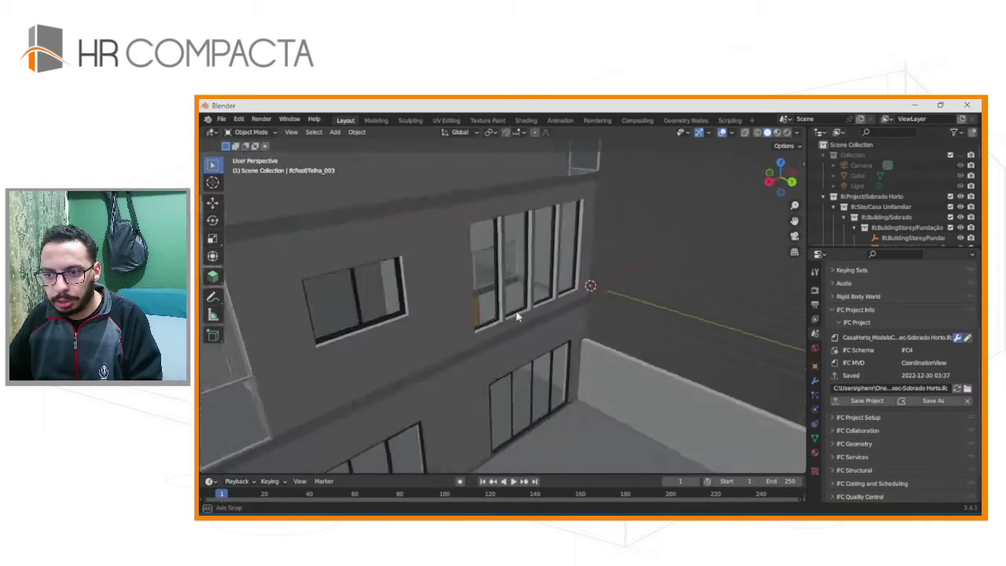
scroll(493, 314, down, 5)
scroll(493, 314, down, 2)
mouse_move(469, 289)
middle_down()
mouse_move(506, 334)
mouse_move(633, 338)
mouse_move(527, 369)
mouse_move(628, 378)
mouse_move(752, 298)
middle_up()
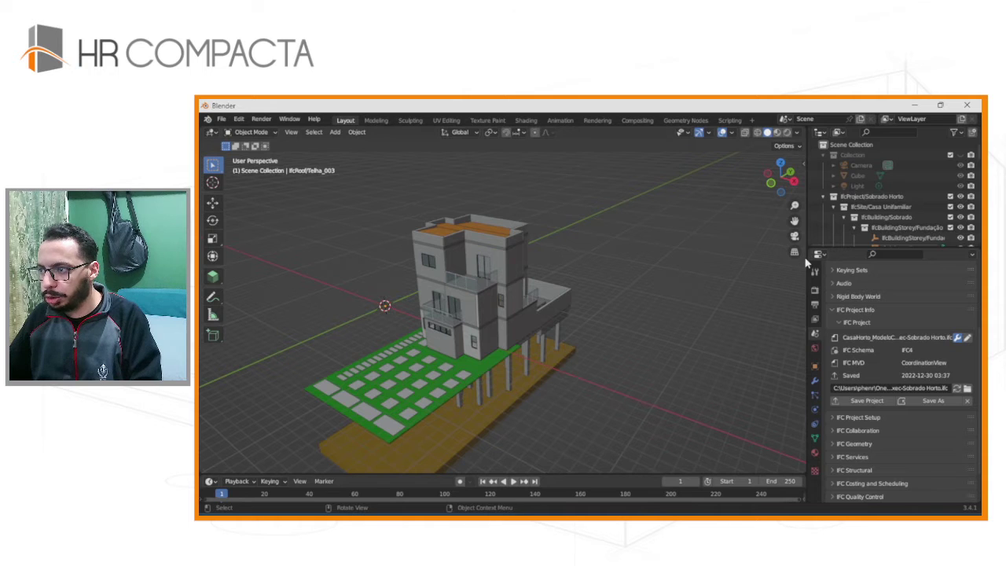
drag(809, 263, 582, 291)
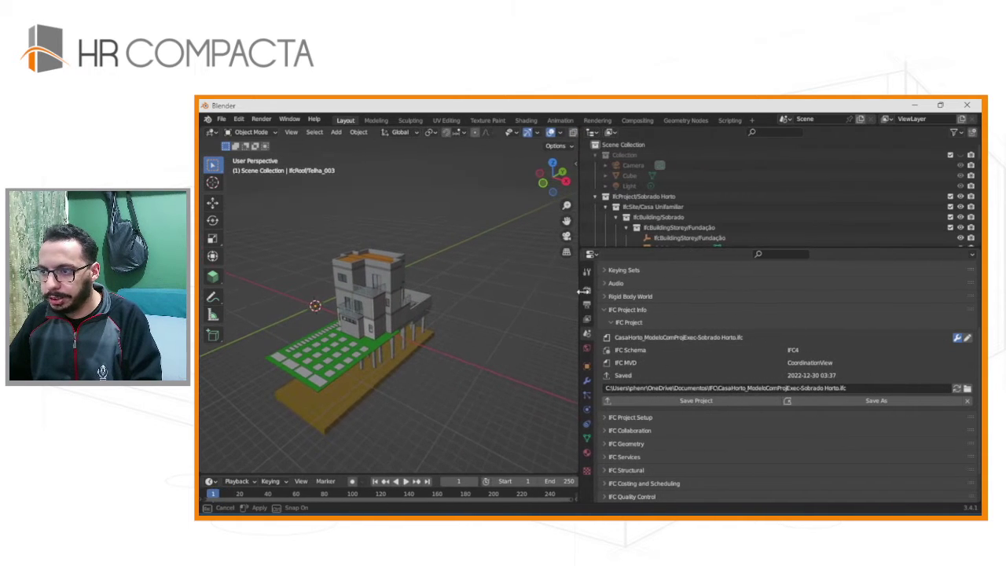
- Enlarge the outliner and scroll through Fundação and Pavimento_1 items like IfcColumn/Estacas and IfcSlab/Radier
drag(737, 246, 723, 432)
scroll(691, 305, down, 5)
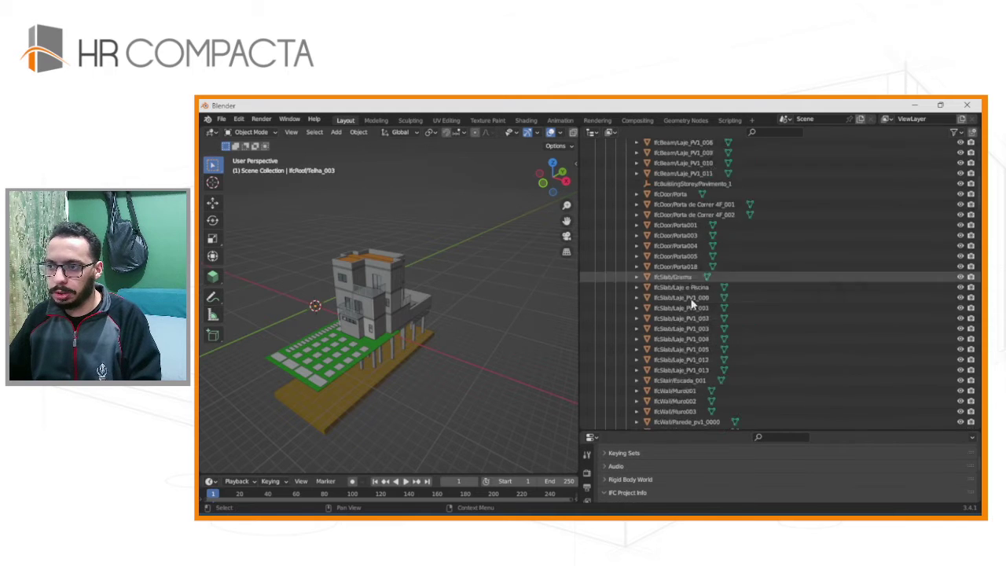
scroll(691, 305, down, 5)
scroll(692, 305, up, 8)
scroll(691, 305, down, 5)
scroll(691, 305, down, 3)
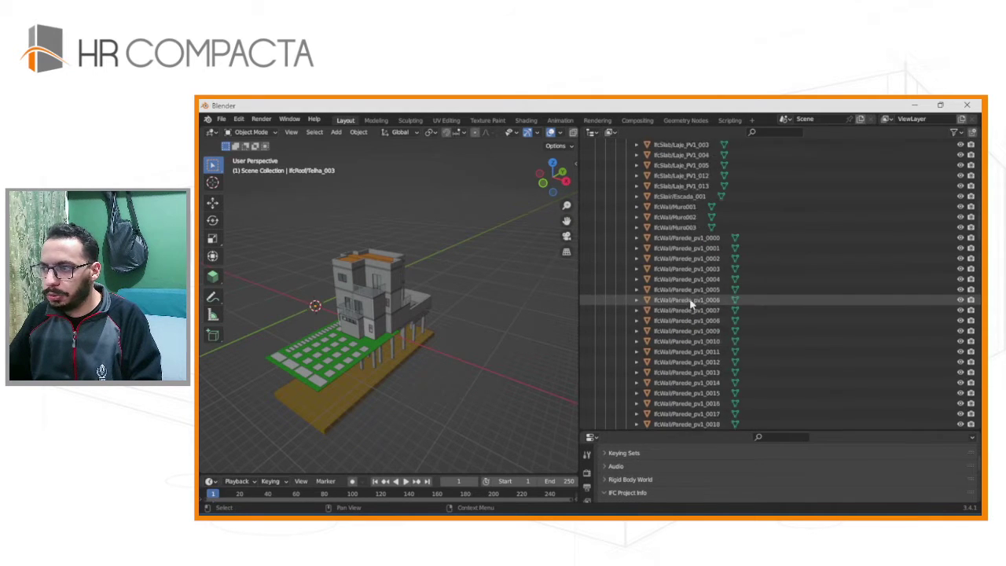
scroll(692, 305, up, 10)
scroll(692, 305, up, 10)
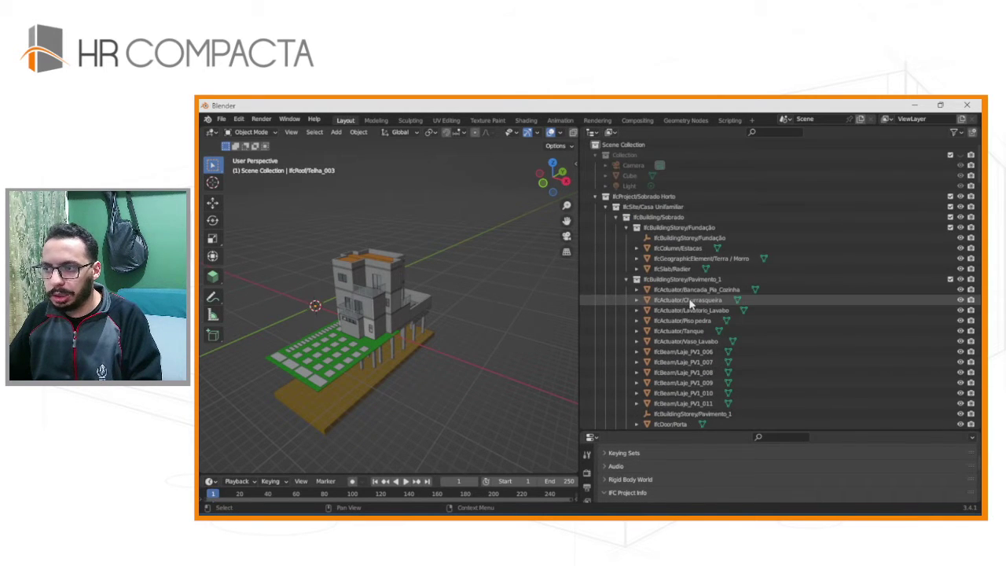
- Select the IfcBuildingStorey/Fundação storey and toggle its visibility off and back on
click(650, 228)
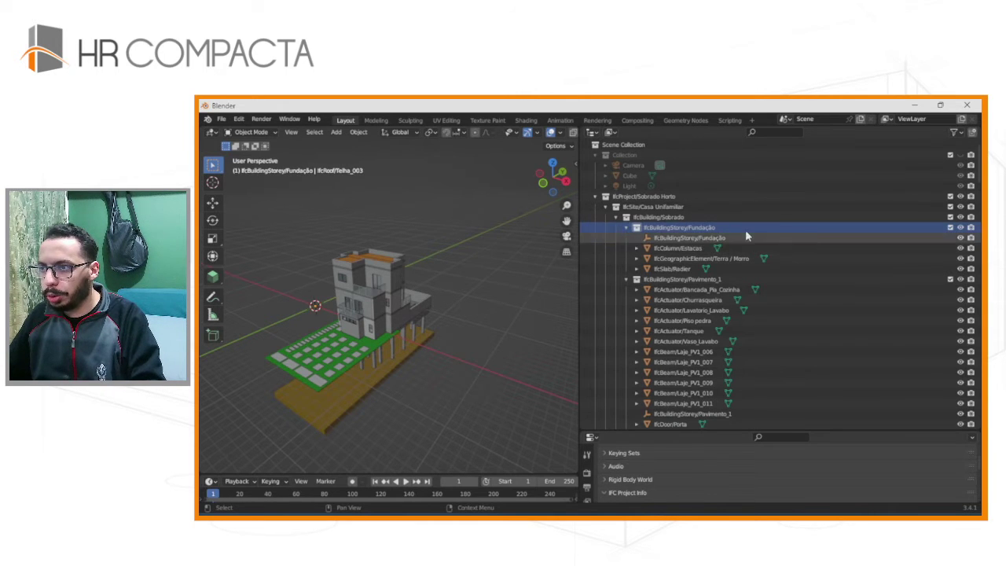
click(961, 228)
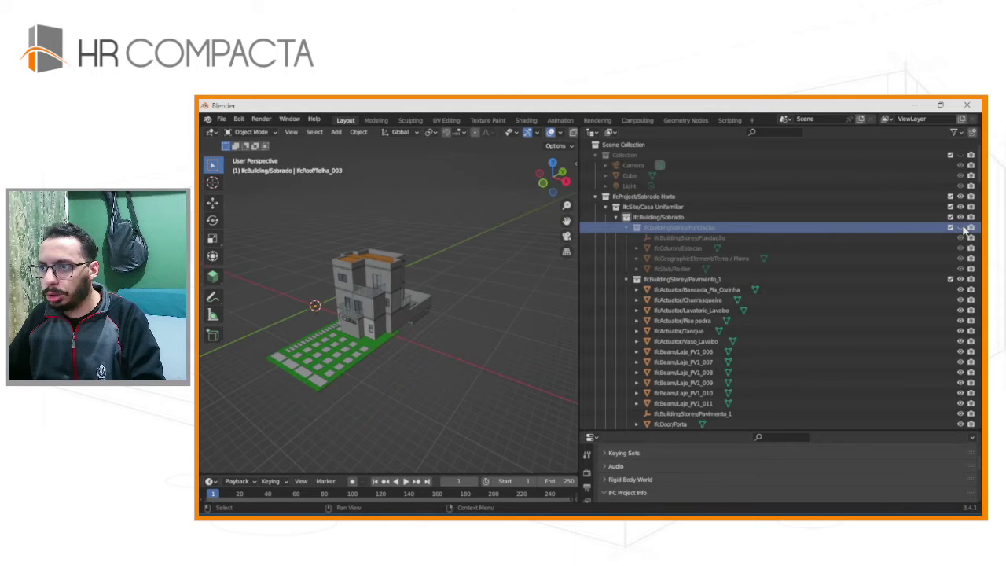
click(961, 228)
click(961, 228)
click(961, 227)
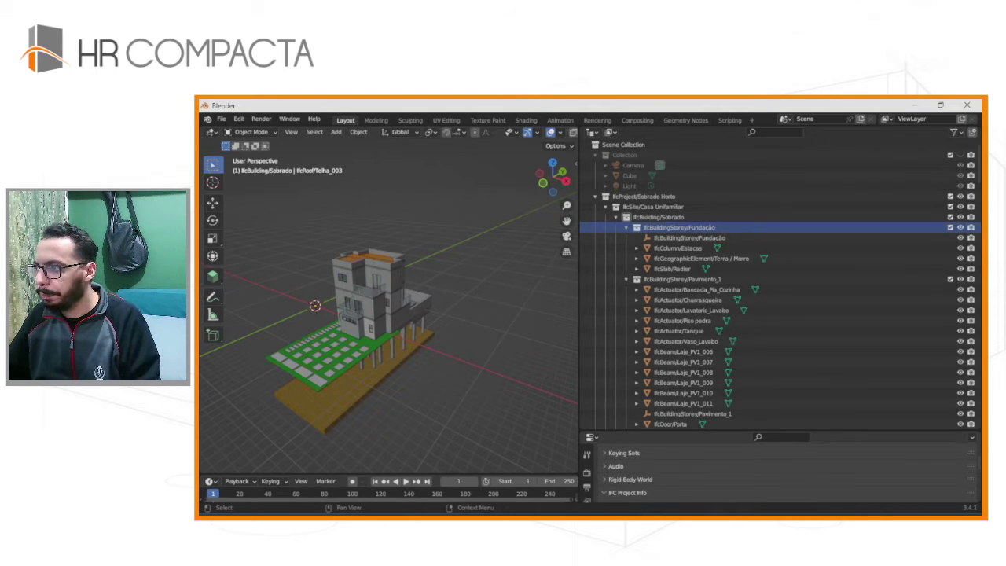
- Hide the Terra / Morro terrain after comparing it shown and hidden
click(960, 260)
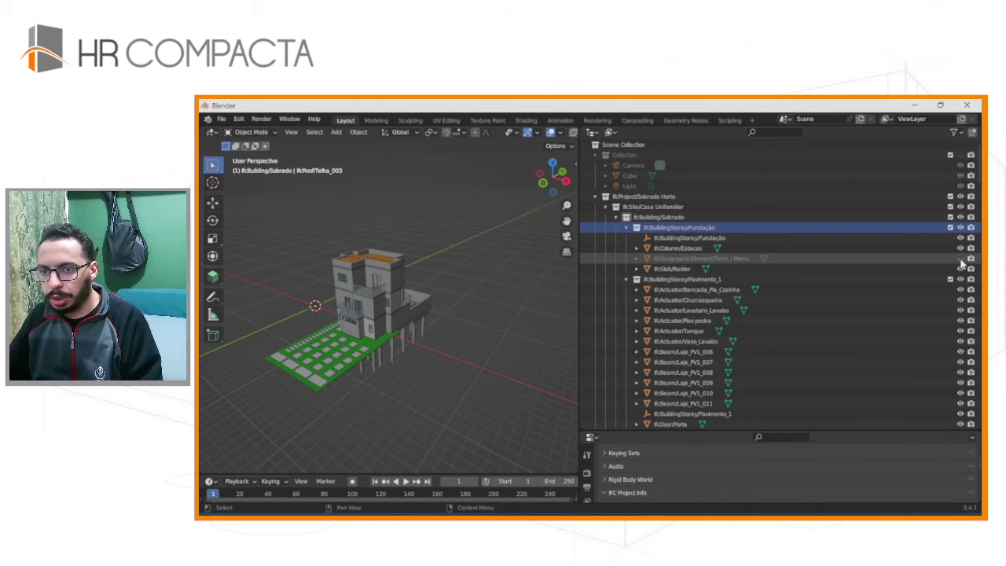
click(960, 259)
click(960, 259)
click(960, 259)
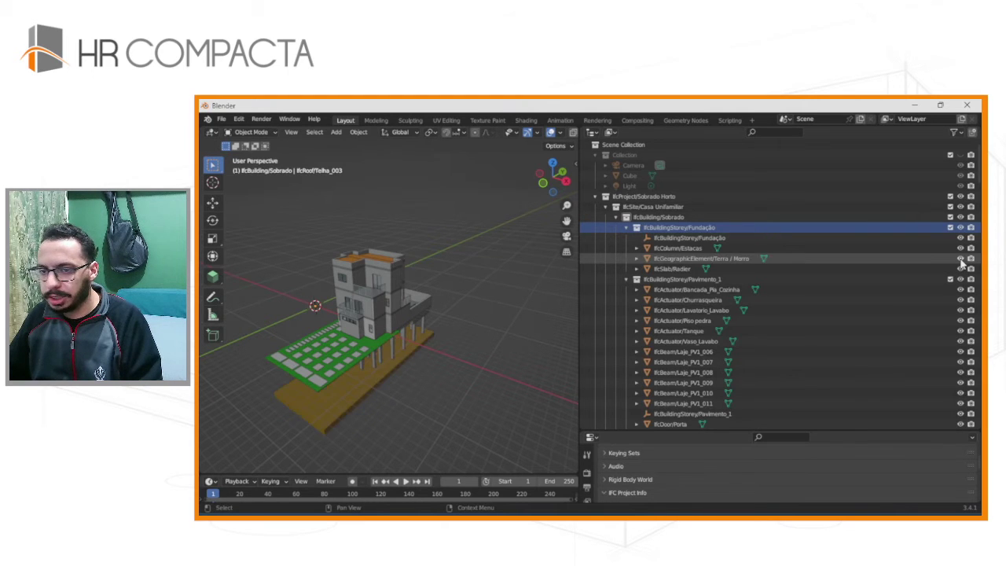
click(960, 259)
click(961, 269)
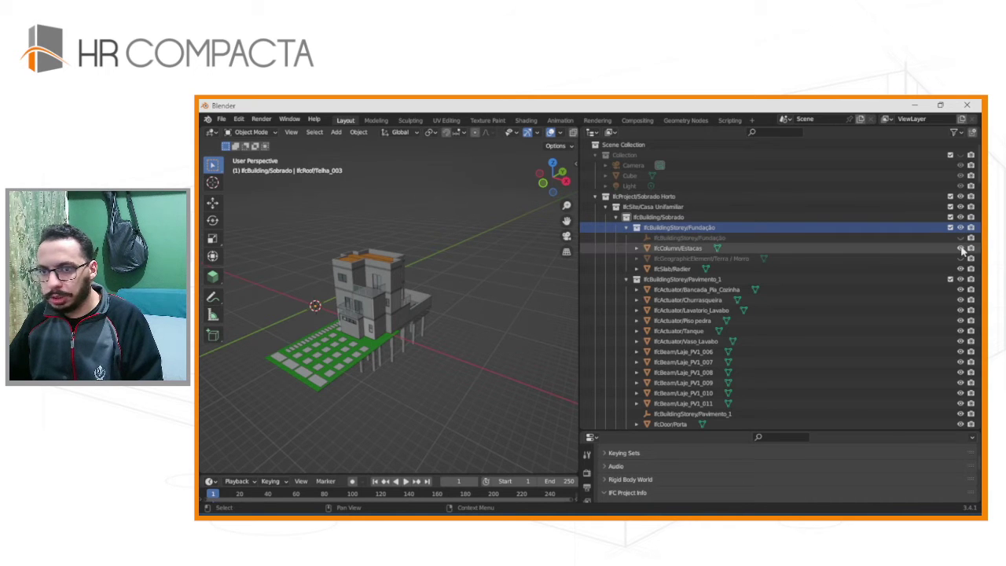
- Hide the Estacas pile columns, view the house frontally, and briefly toggle Pavimento_1 off and on
click(960, 247)
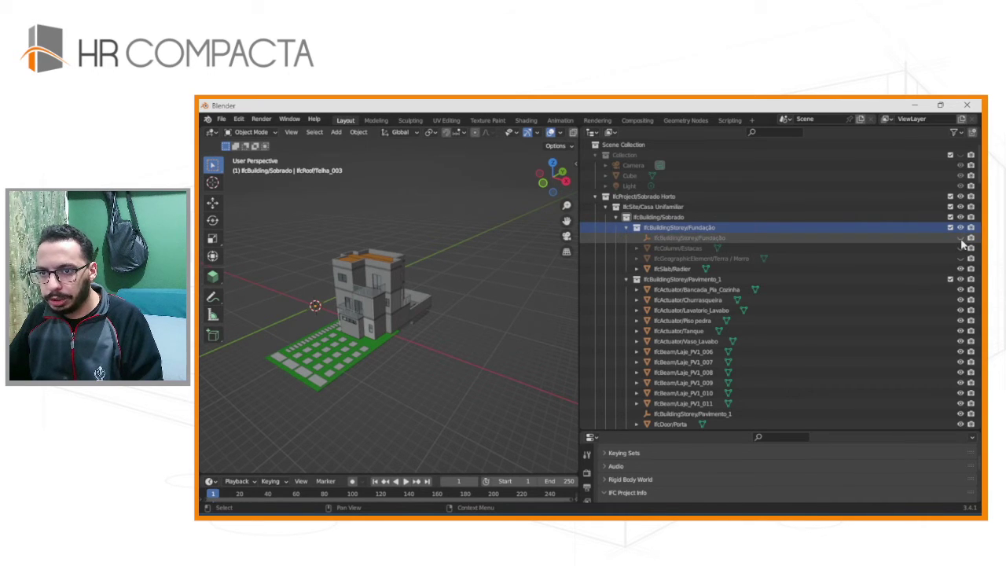
scroll(433, 288, up, 3)
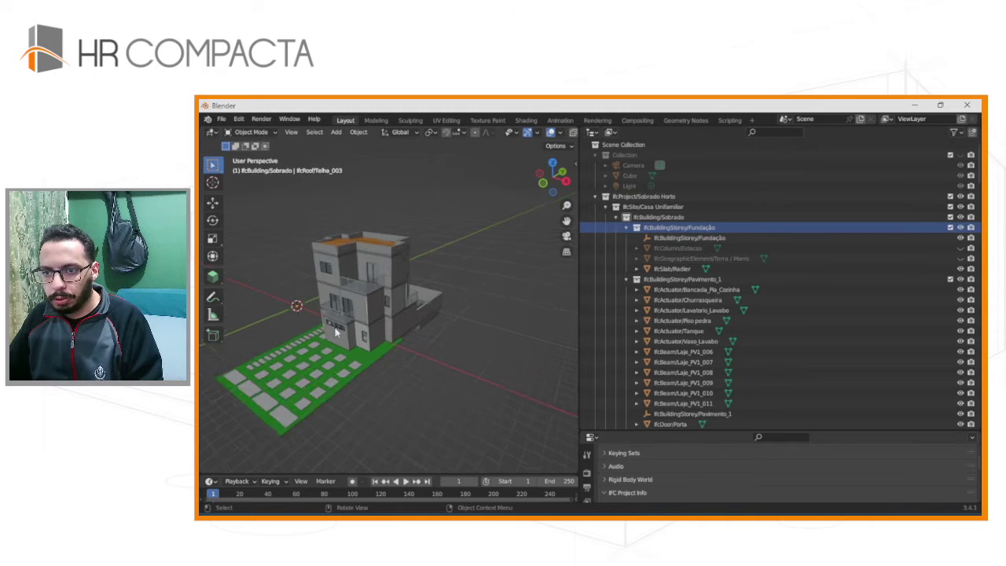
scroll(366, 336, up, 3)
mouse_move(365, 336)
middle_down()
mouse_move(370, 309)
mouse_move(305, 292)
mouse_move(322, 325)
mouse_move(359, 336)
middle_up()
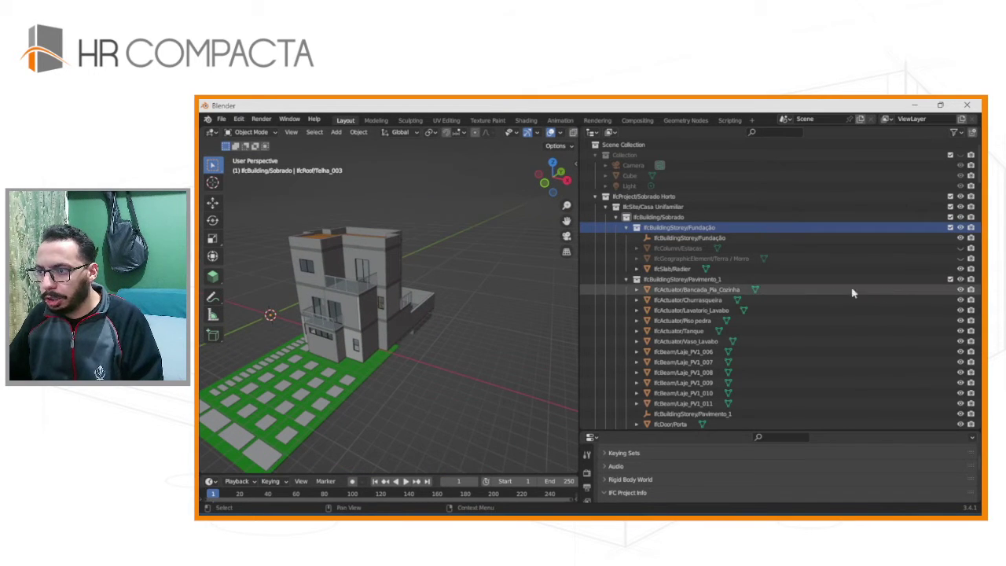
click(960, 279)
double_click(960, 278)
click(960, 279)
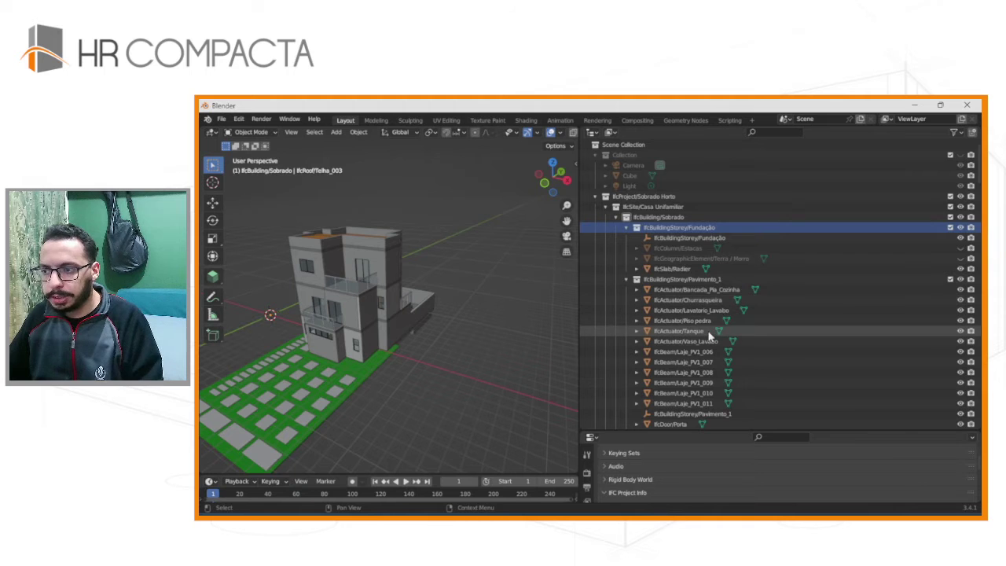
- Switch to FreeCAD, expand Pavimento_1 and its Quintal group, and view Quintal's properties
key(alt+Tab)
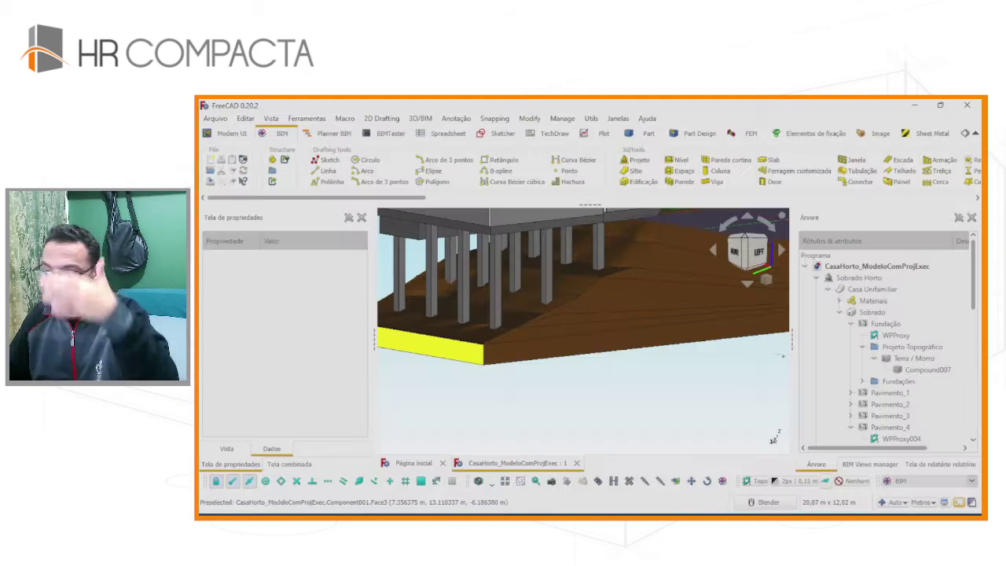
scroll(904, 345, down, 2)
scroll(908, 377, down, 2)
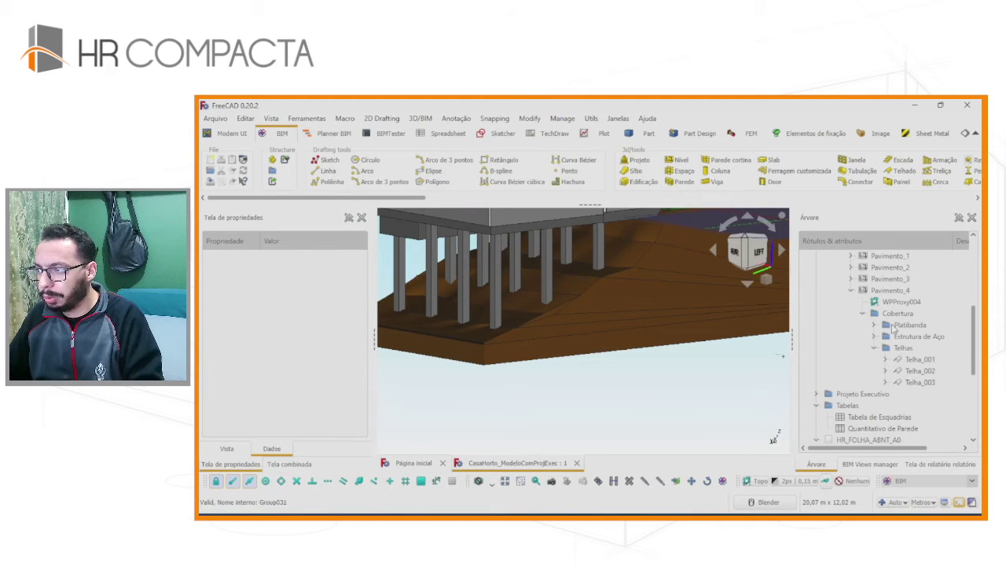
scroll(892, 330, up, 3)
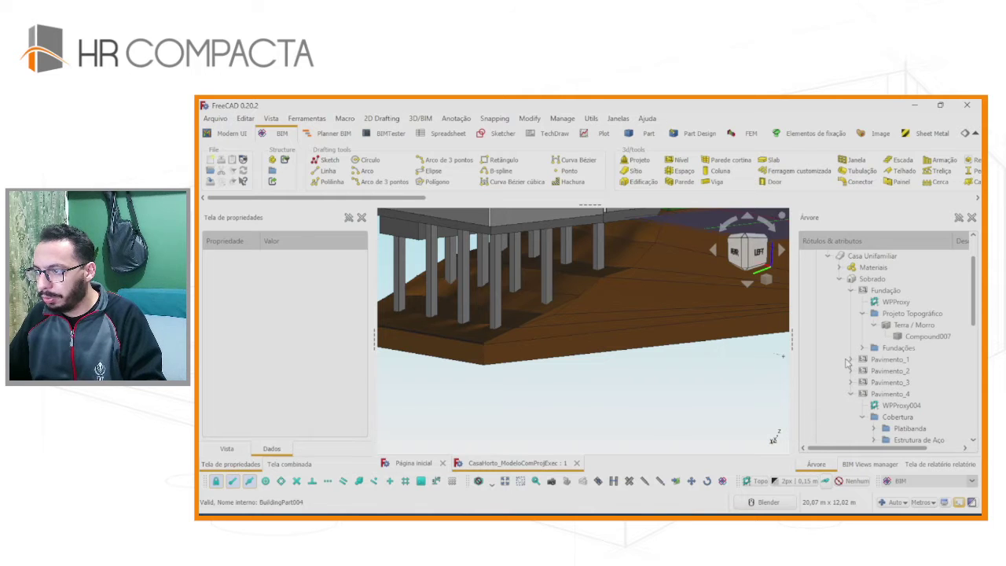
click(851, 360)
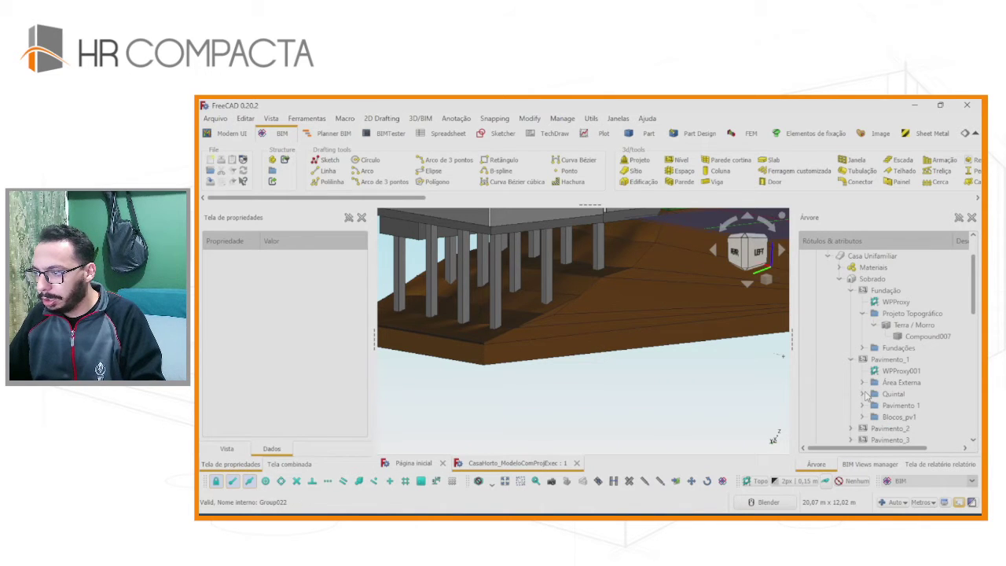
click(863, 394)
scroll(872, 390, down, 2)
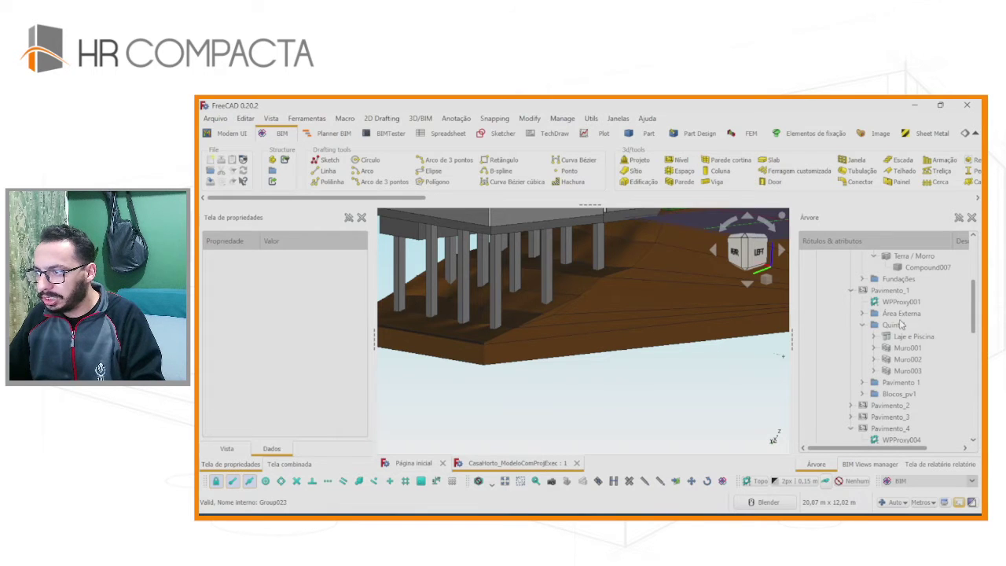
click(894, 325)
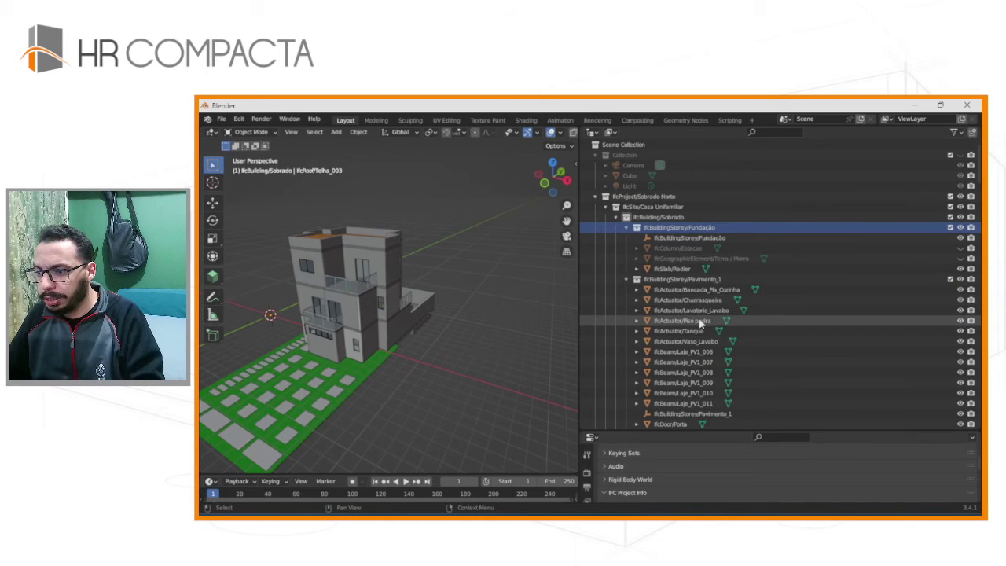
- Scroll the Outliner through Pavimento_1's contents until the ifcWall/Muro001–Muro003 rows show
scroll(699, 320, down, 1)
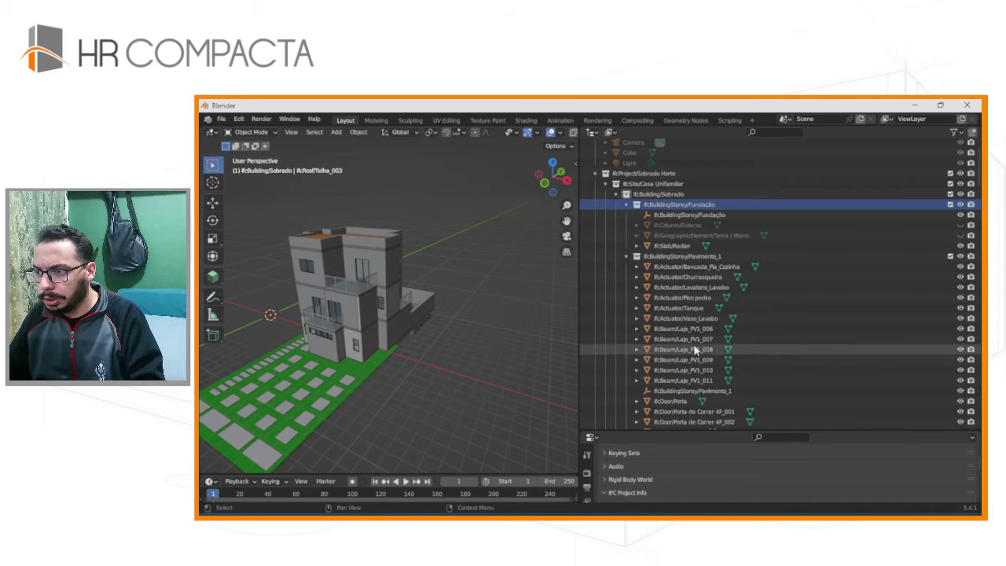
scroll(702, 281, down, 2)
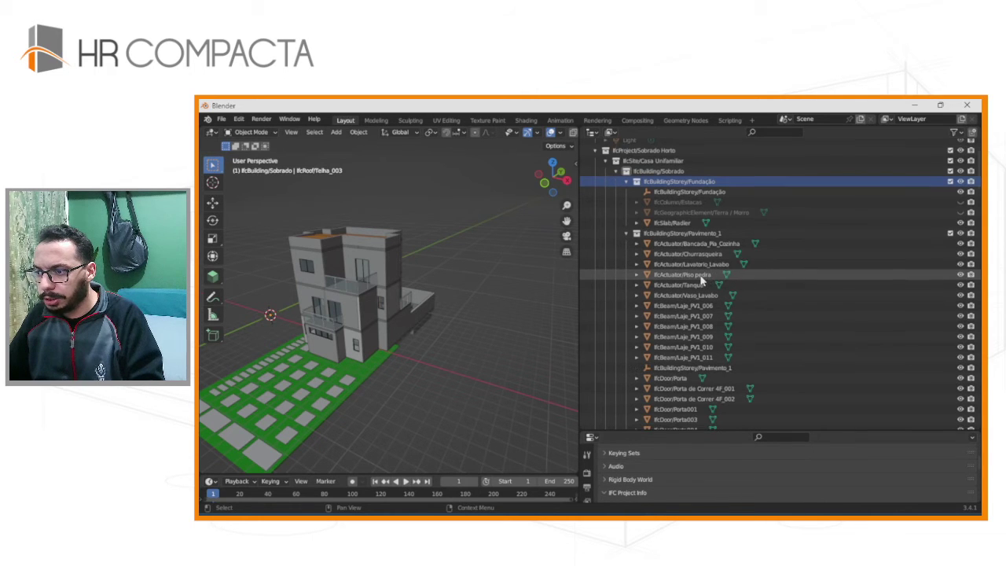
scroll(699, 283, down, 2)
scroll(697, 284, down, 2)
scroll(695, 287, down, 2)
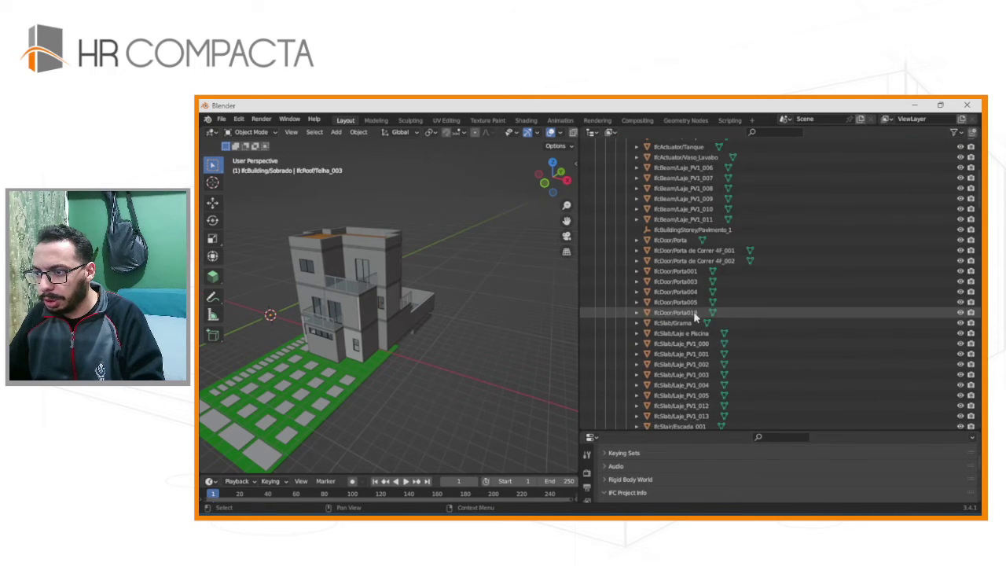
scroll(693, 287, down, 2)
scroll(683, 287, down, 1)
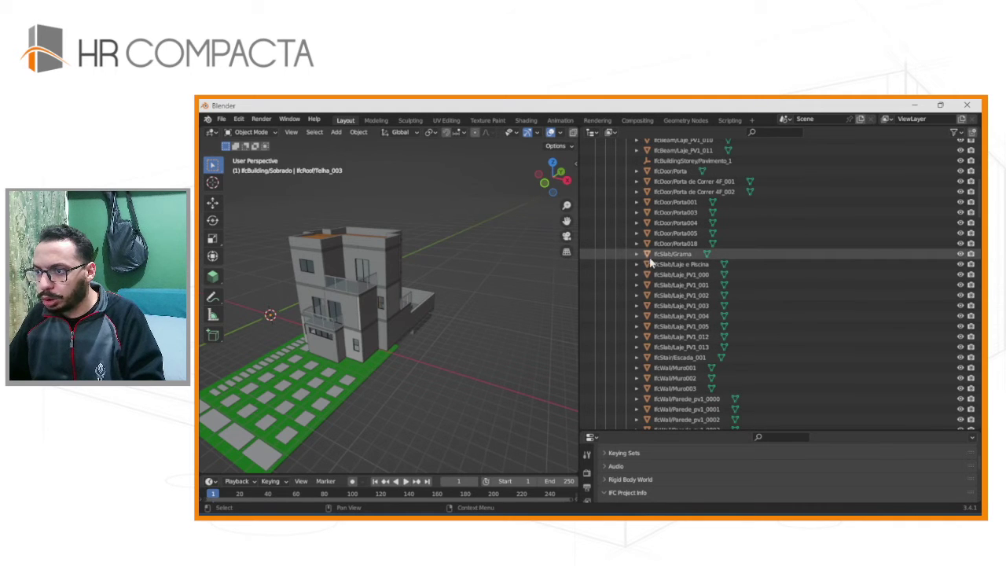
scroll(638, 260, up, 2)
scroll(660, 253, up, 8)
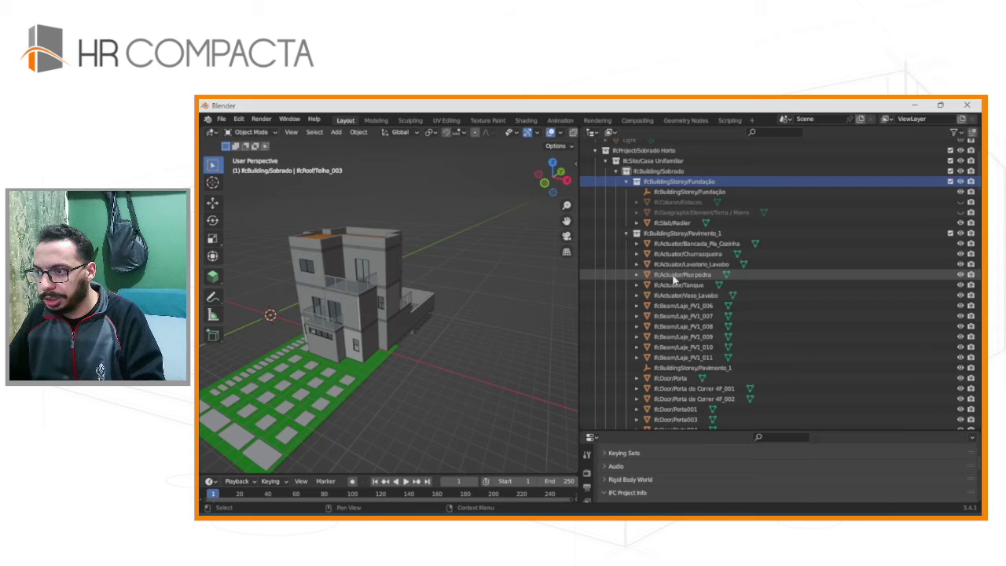
scroll(673, 332, down, 2)
scroll(674, 332, down, 1)
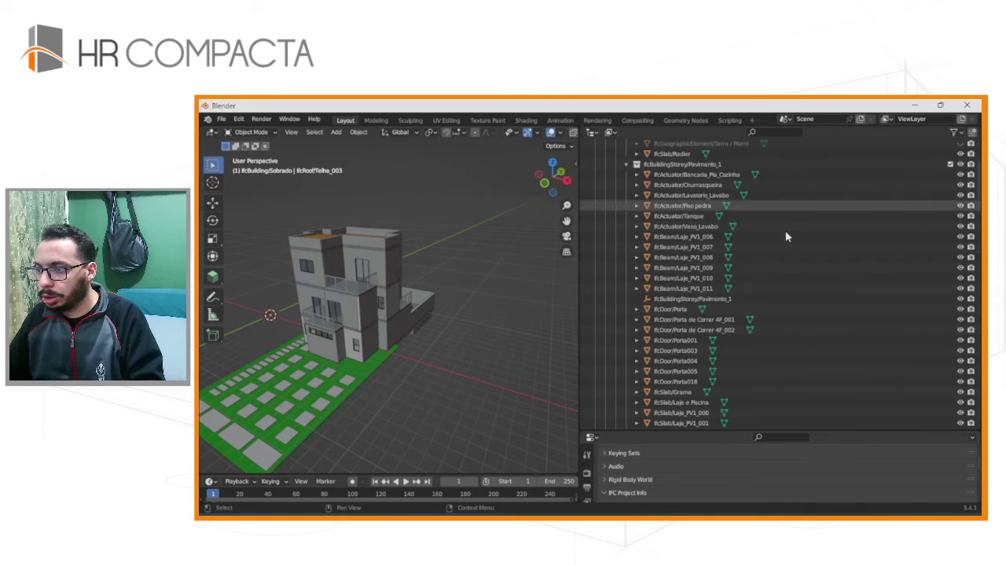
scroll(627, 343, down, 2)
scroll(629, 349, down, 5)
scroll(630, 348, down, 3)
scroll(630, 348, down, 3)
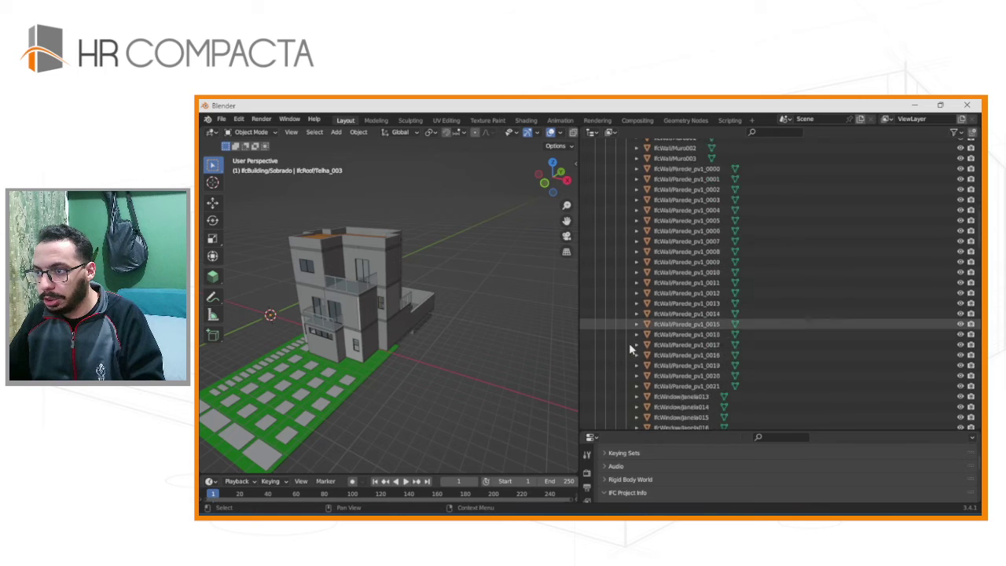
scroll(630, 348, down, 5)
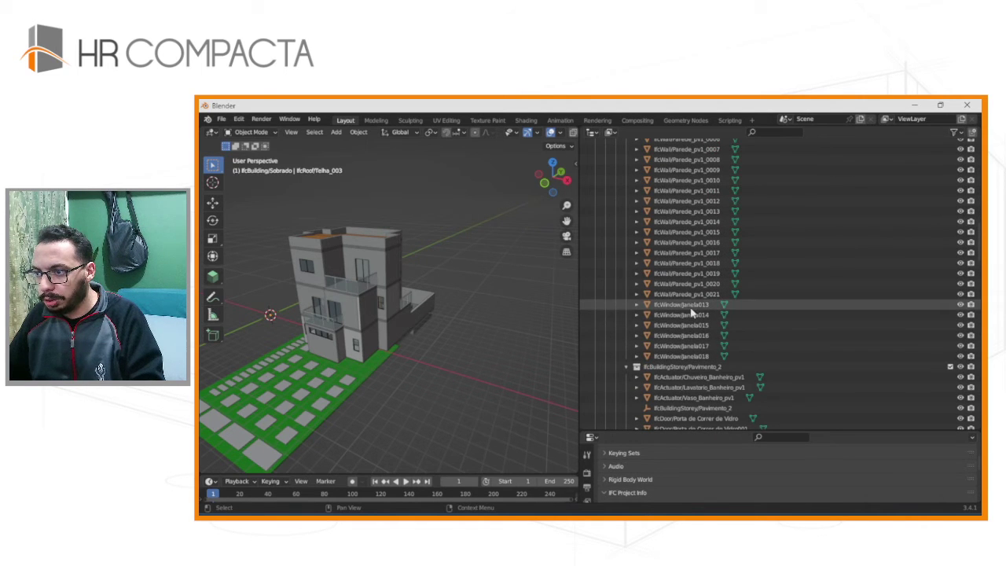
scroll(694, 308, up, 2)
scroll(691, 306, up, 2)
scroll(688, 303, up, 2)
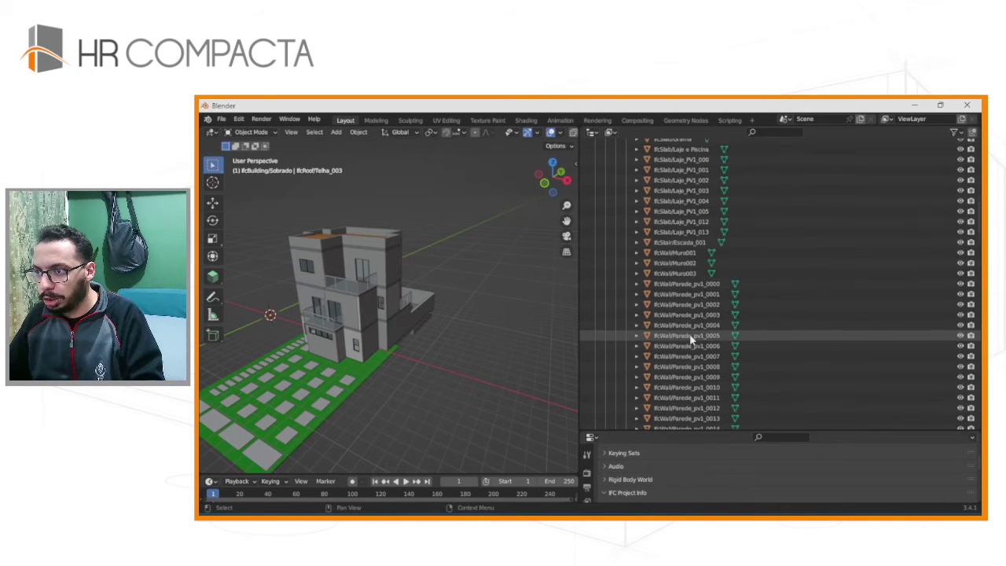
scroll(683, 299, up, 2)
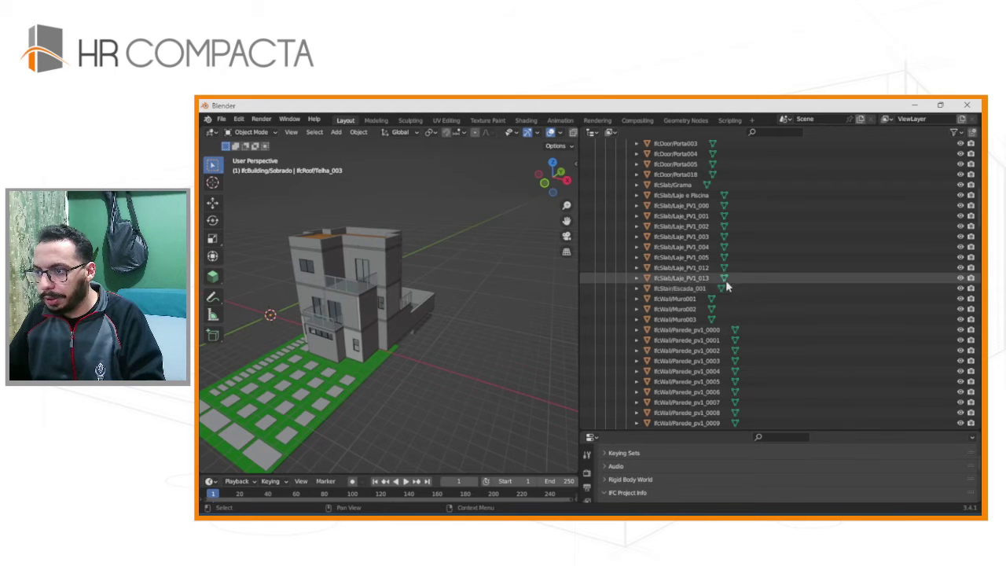
scroll(680, 299, down, 2)
scroll(679, 307, down, 3)
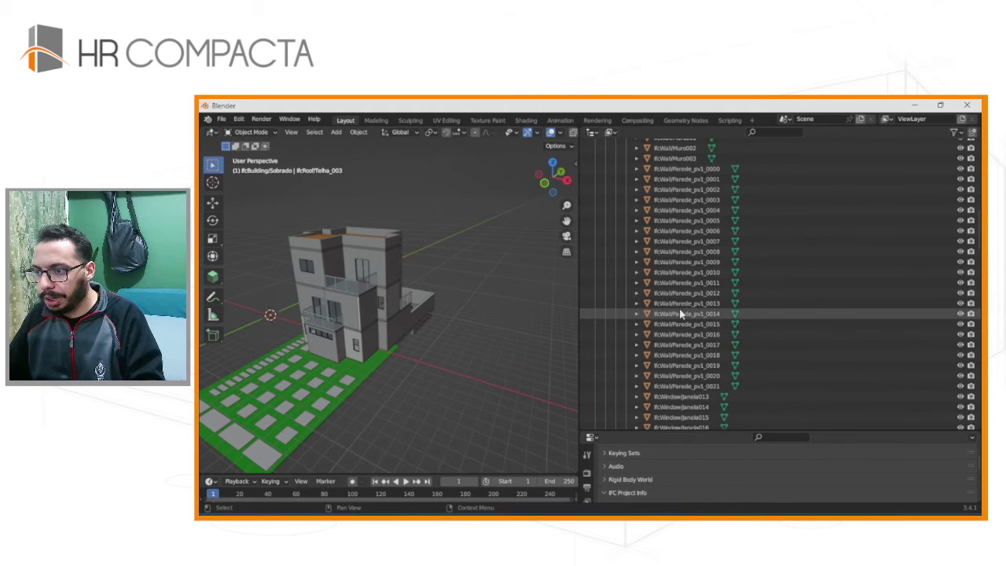
scroll(679, 307, down, 2)
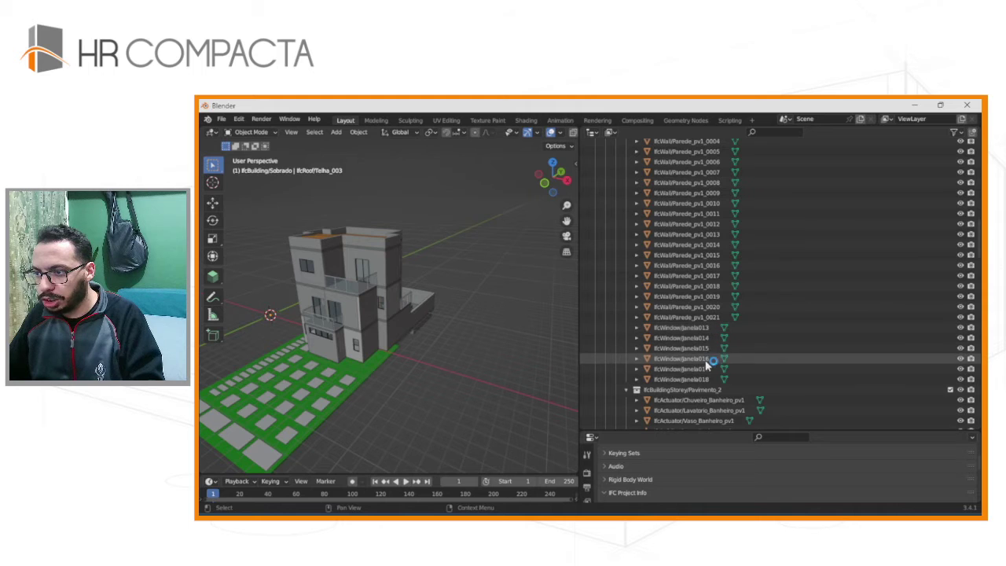
scroll(707, 328, up, 3)
scroll(705, 329, up, 2)
scroll(700, 314, up, 2)
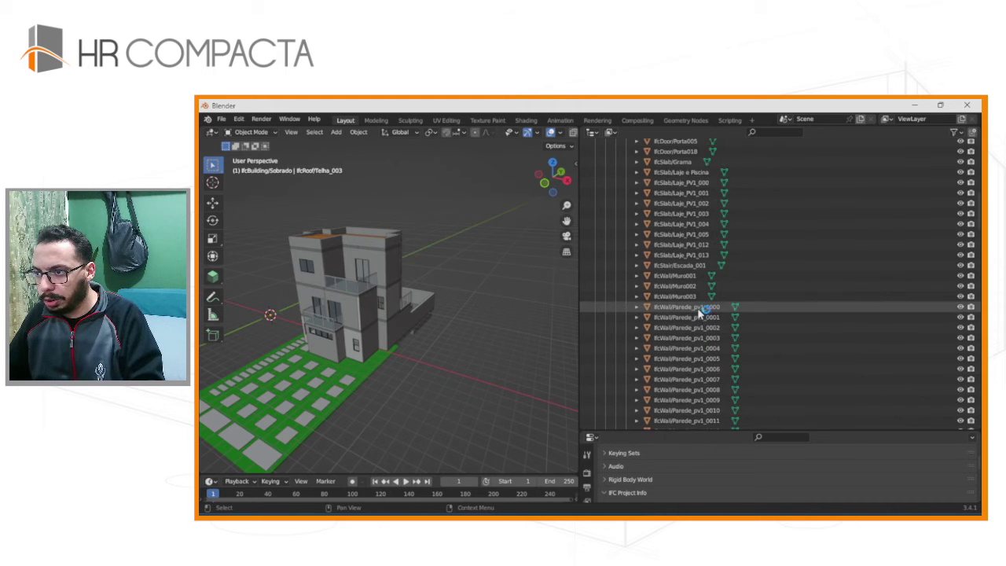
- Hide boundary walls Muro001, Muro002 and Muro003 and orbit to confirm they're gone
click(960, 276)
click(960, 286)
click(960, 297)
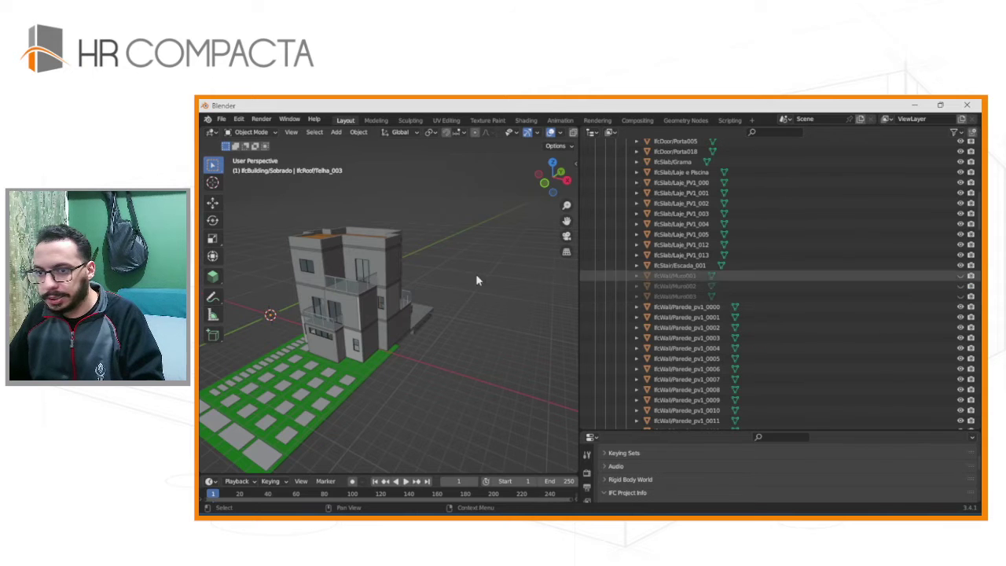
middle_drag(475, 273, 364, 315)
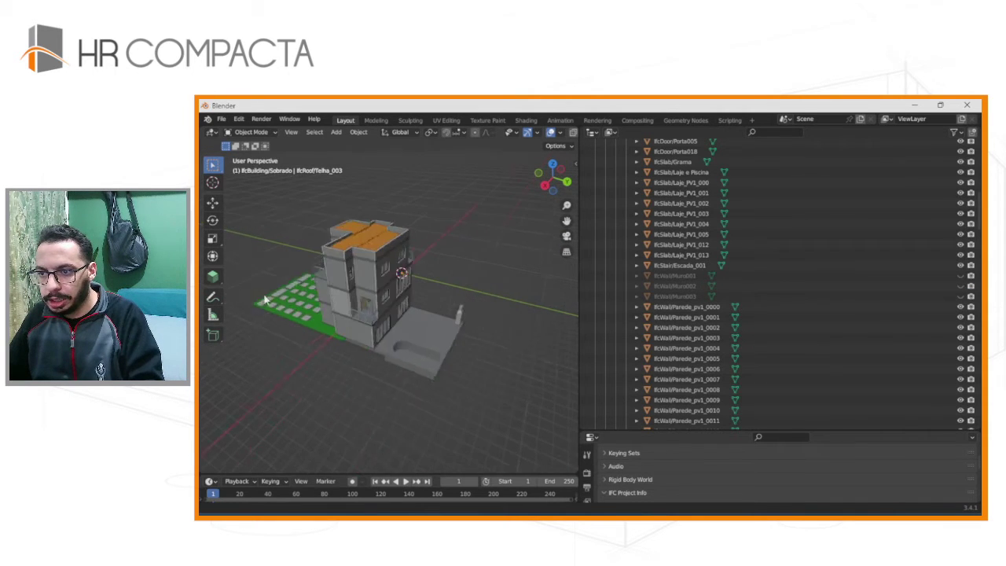
scroll(330, 322, up, 3)
scroll(297, 328, up, 4)
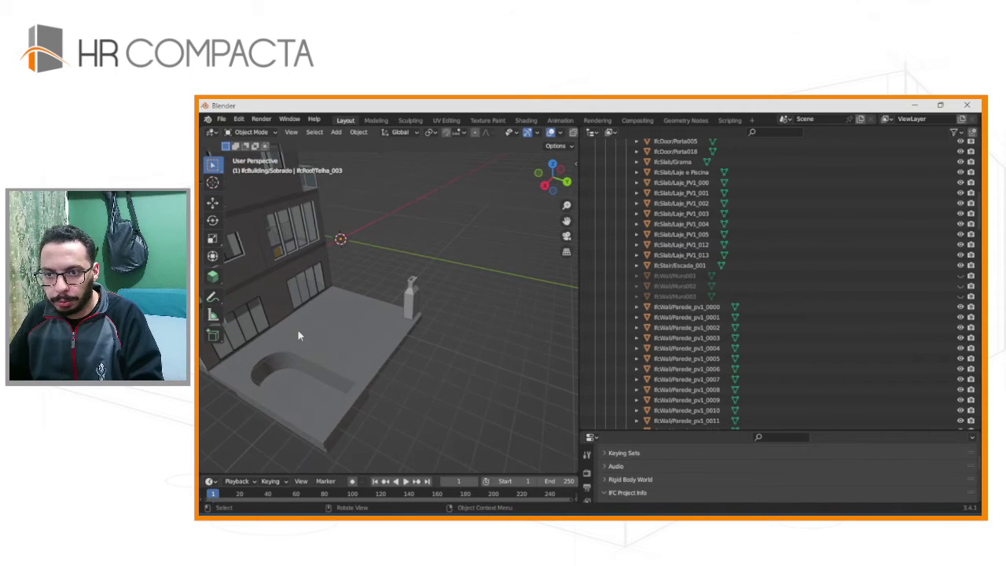
- Briefly re-show Muro002 and Muro001, keep them hidden, and show only Muro003
click(960, 286)
click(960, 286)
click(960, 275)
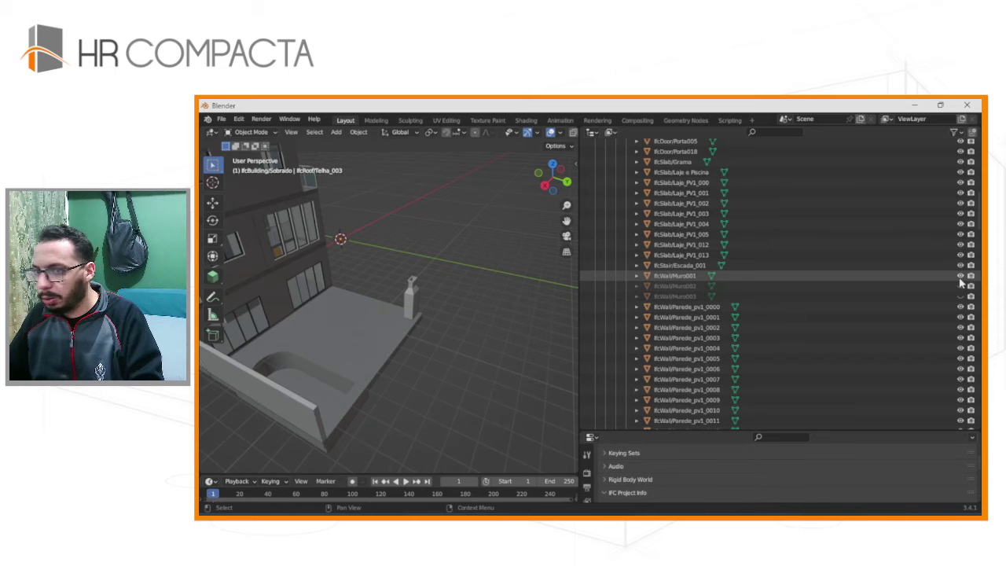
click(961, 276)
click(960, 296)
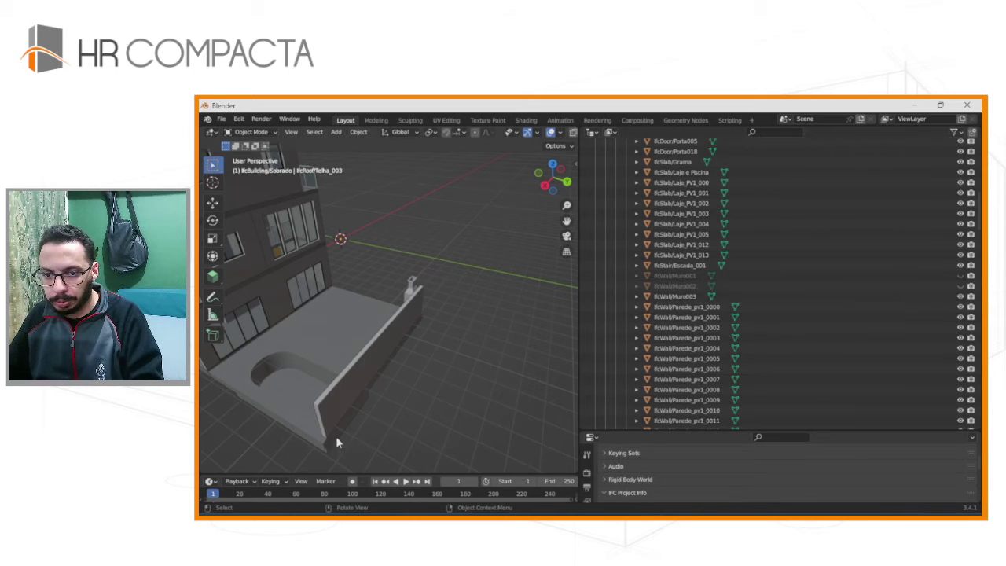
- Zoom and orbit close to Muro003 beside the pool slab, then rotate out to the whole building
scroll(304, 421, up, 3)
scroll(466, 239, up, 3)
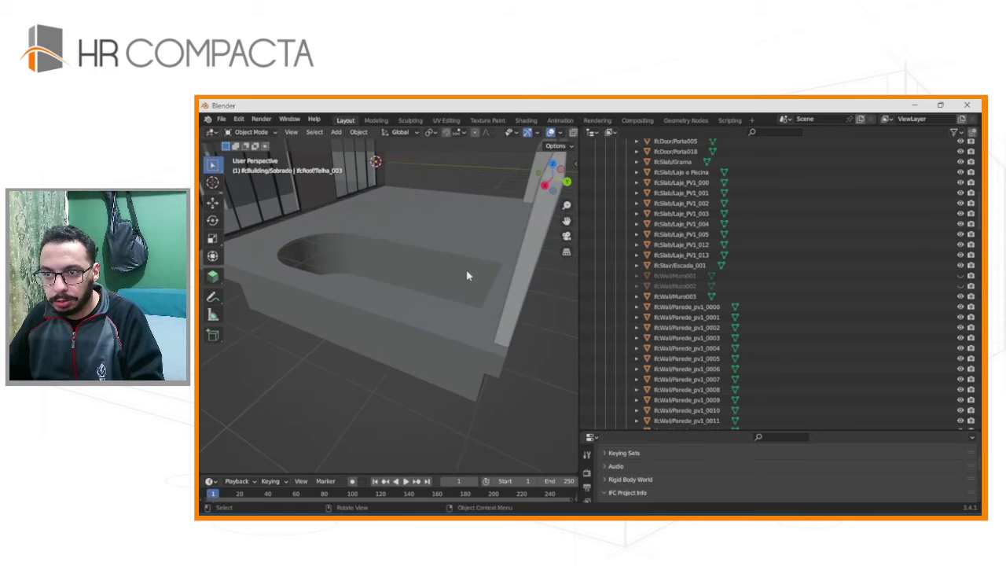
middle_drag(485, 253, 433, 299)
scroll(458, 252, up, 2)
scroll(457, 247, up, 2)
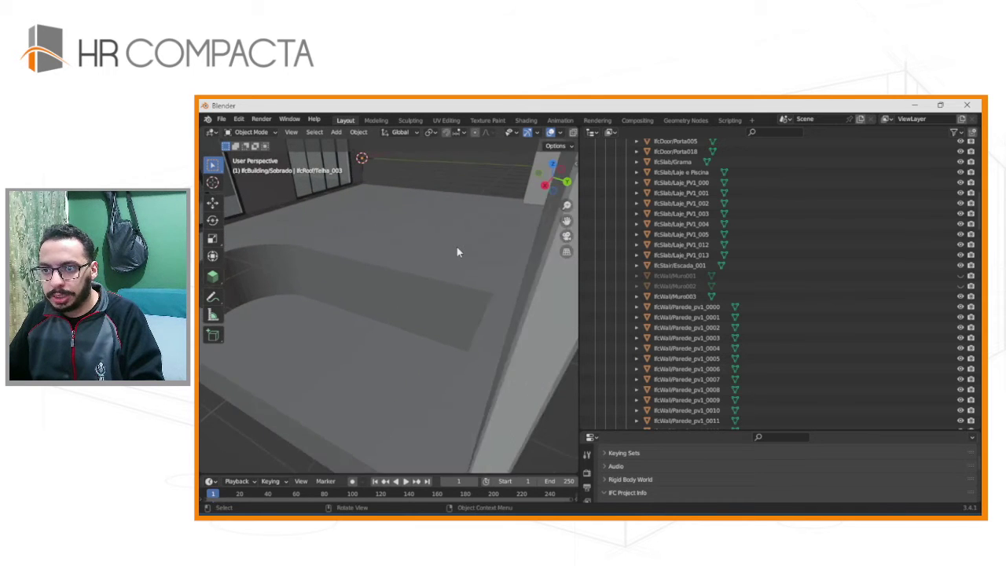
mouse_move(456, 247)
middle_down()
mouse_move(462, 274)
mouse_move(421, 302)
middle_up()
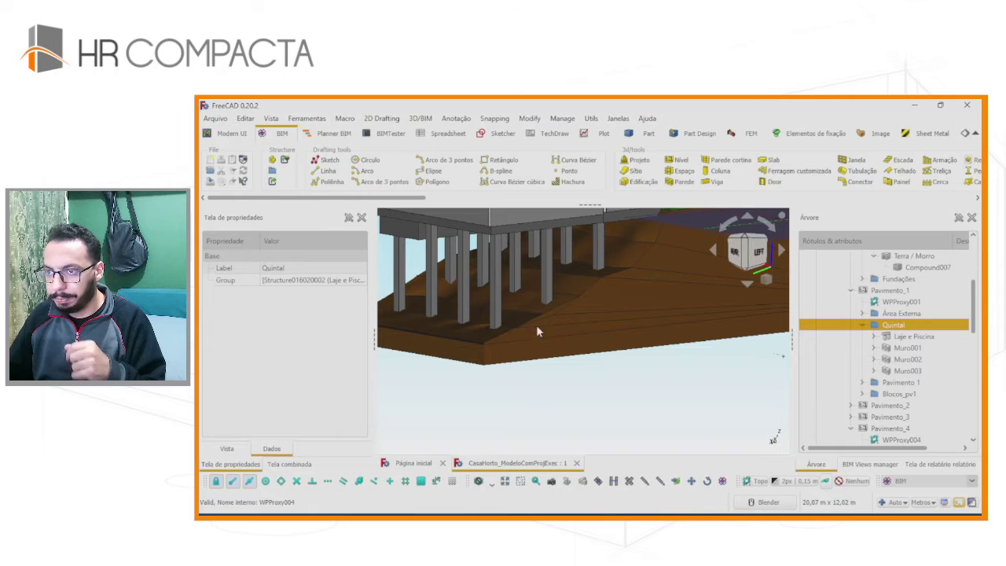
middle_drag(536, 325, 545, 339)
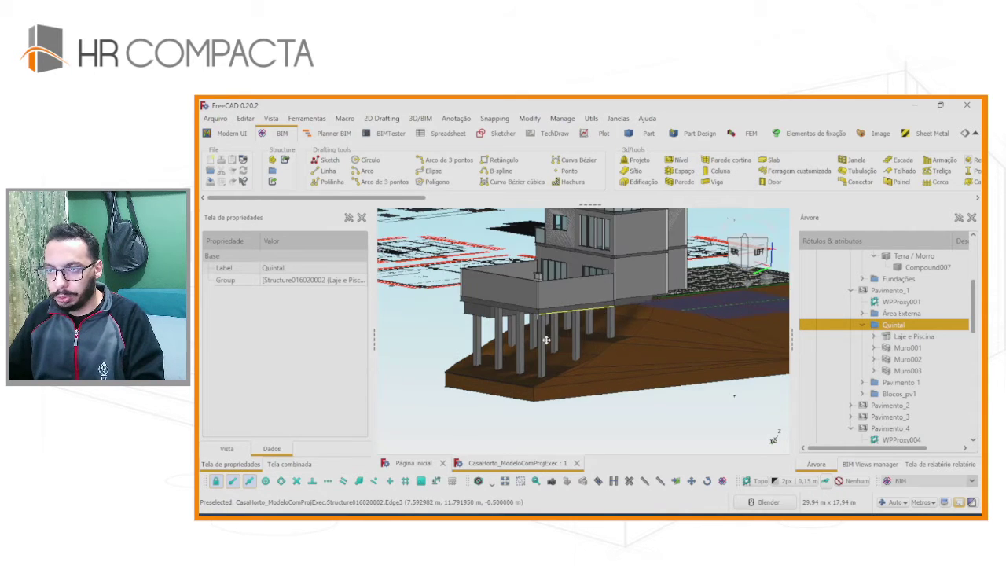
- Zoom in and orbit FreeCAD's 3D view onto the wall corner above the backyard slab, then around the walls
scroll(542, 334, up, 2)
scroll(535, 314, up, 3)
scroll(550, 316, up, 3)
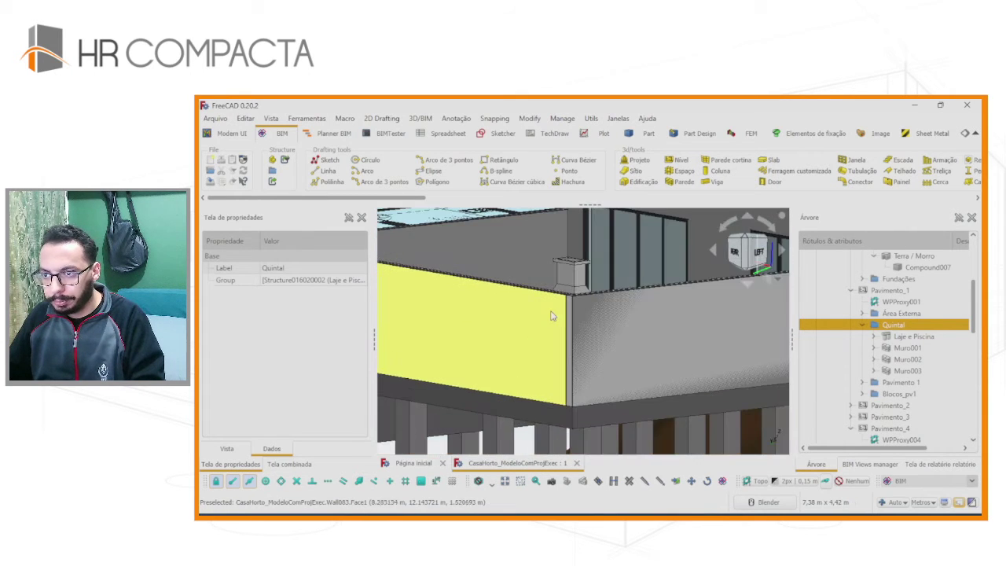
middle_drag(553, 316, 583, 296)
scroll(583, 295, up, 2)
scroll(540, 326, up, 2)
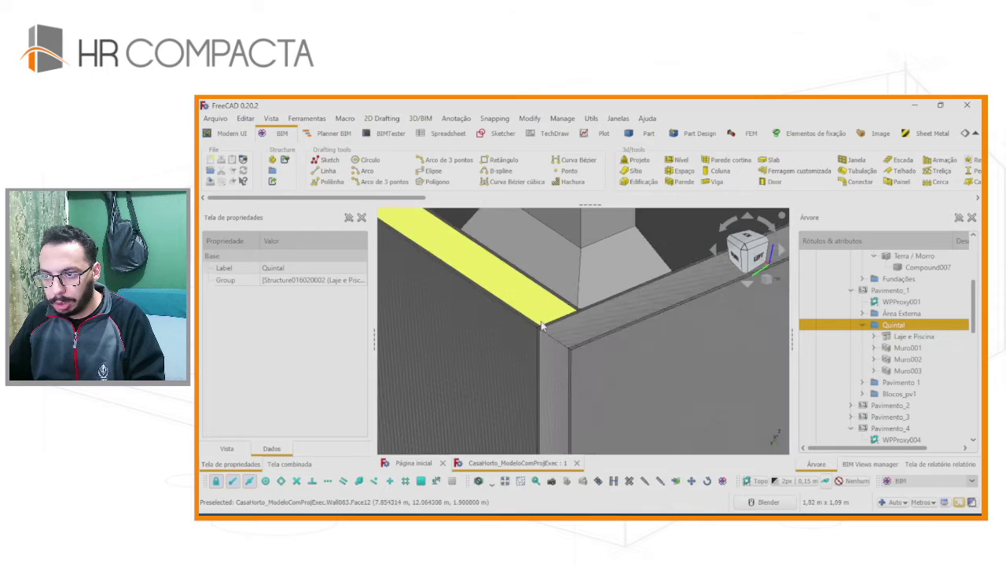
scroll(541, 325, up, 3)
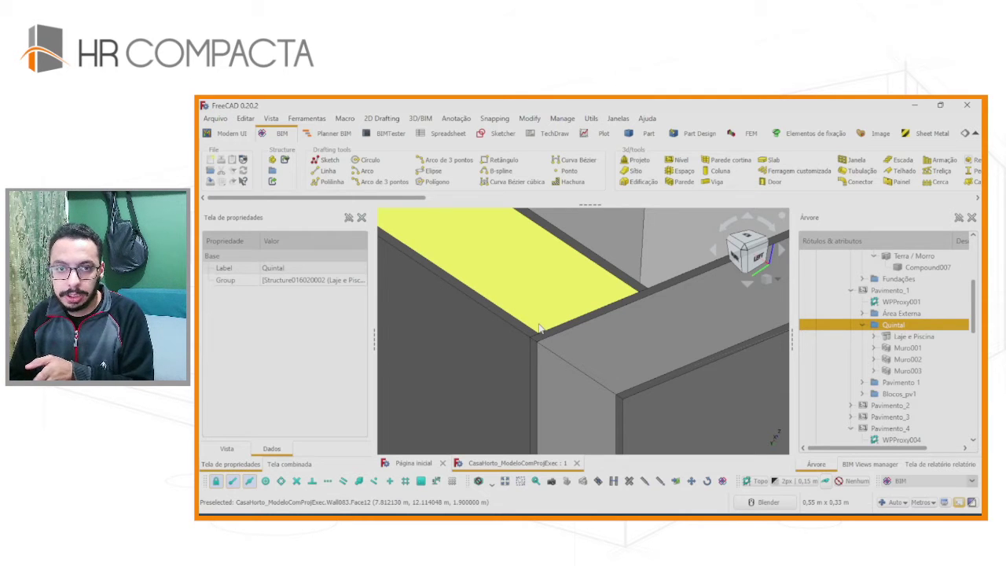
mouse_move(562, 346)
middle_down()
mouse_move(560, 281)
mouse_move(601, 512)
middle_up()
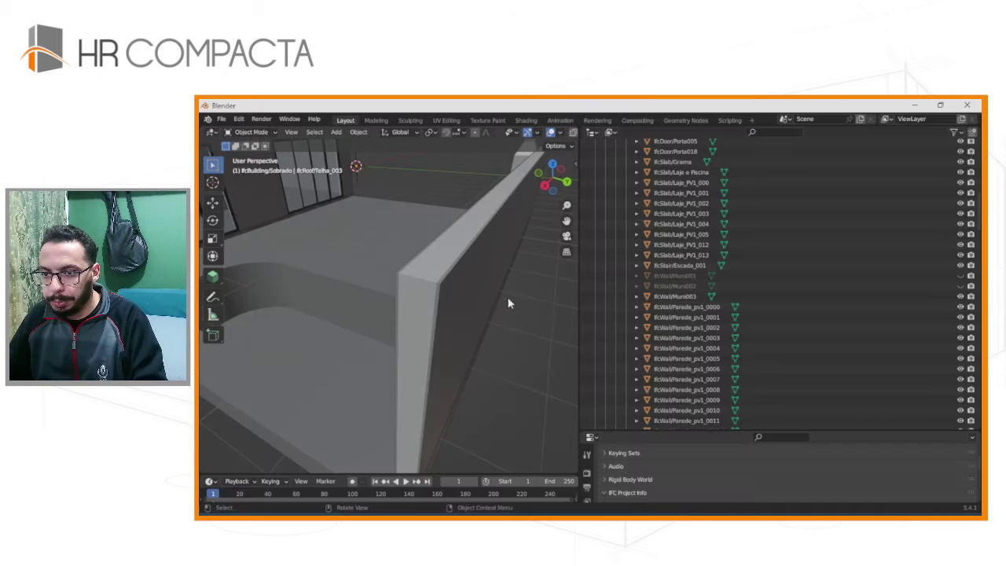
mouse_move(510, 298)
middle_down()
mouse_move(388, 274)
mouse_move(532, 278)
mouse_move(473, 291)
mouse_move(445, 314)
mouse_move(510, 272)
mouse_move(469, 283)
middle_up()
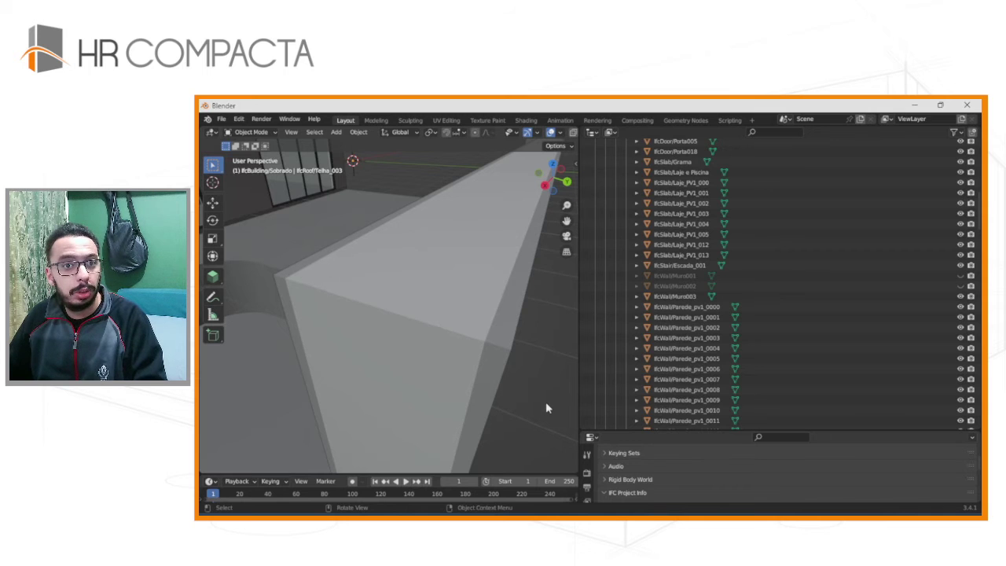
- Zoom out and pan past the windows and curved pool to the whole balconied facade
scroll(430, 362, down, 3)
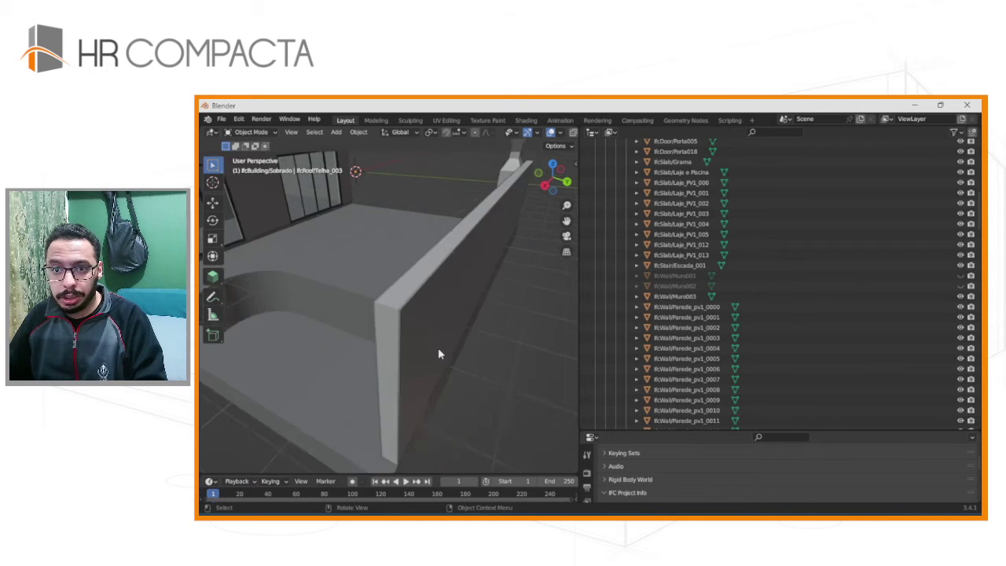
scroll(437, 348, down, 2)
scroll(438, 353, down, 2)
mouse_move(274, 279)
shift+middle_down()
mouse_move(347, 278)
mouse_move(366, 291)
shift+middle_up()
scroll(282, 238, up, 2)
scroll(272, 240, up, 2)
mouse_move(273, 239)
shift+middle_down()
mouse_move(343, 320)
mouse_move(497, 395)
shift+middle_up()
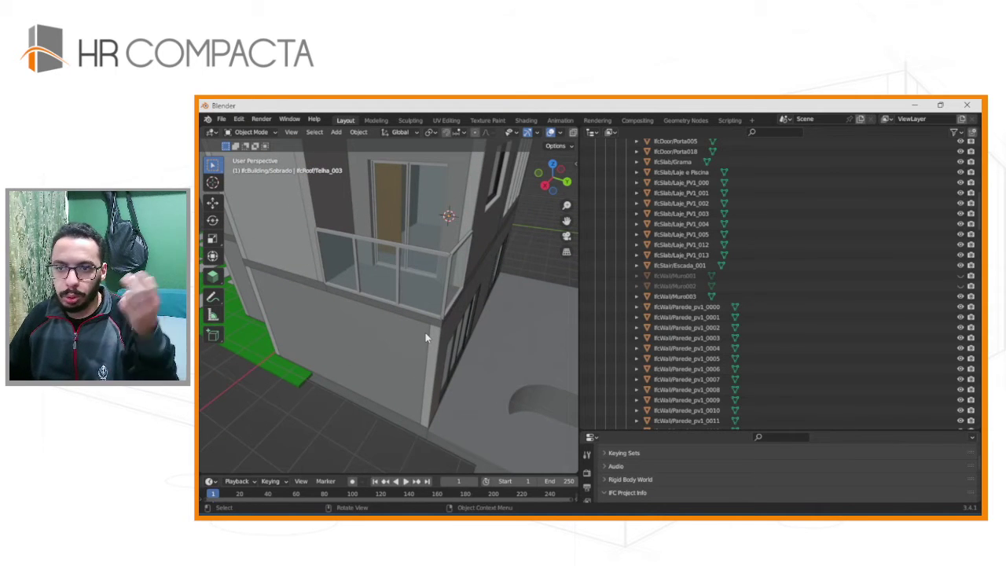
scroll(451, 343, up, 2)
scroll(518, 378, up, 2)
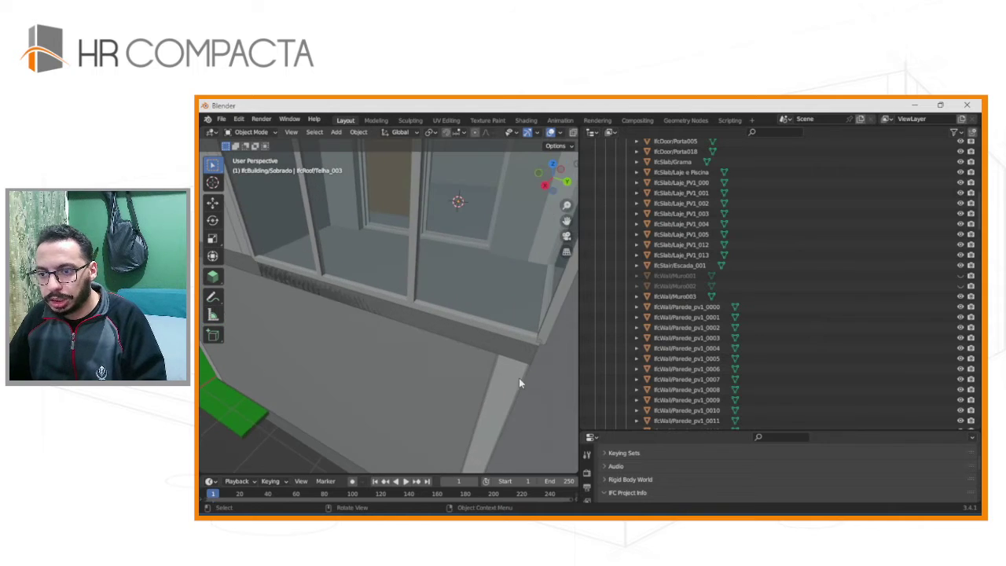
scroll(518, 380, down, 4)
scroll(517, 385, down, 3)
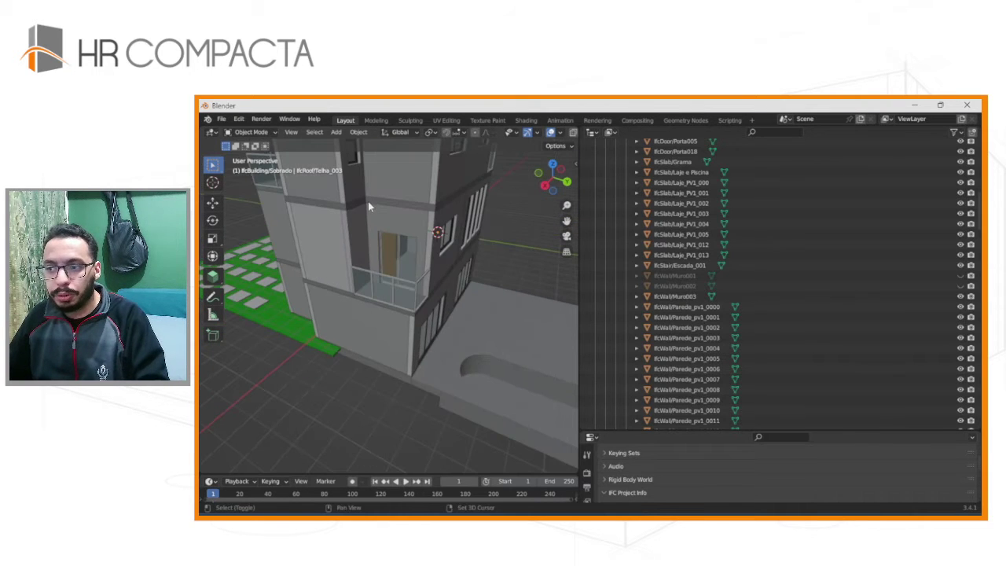
shift+middle_drag(368, 201, 390, 268)
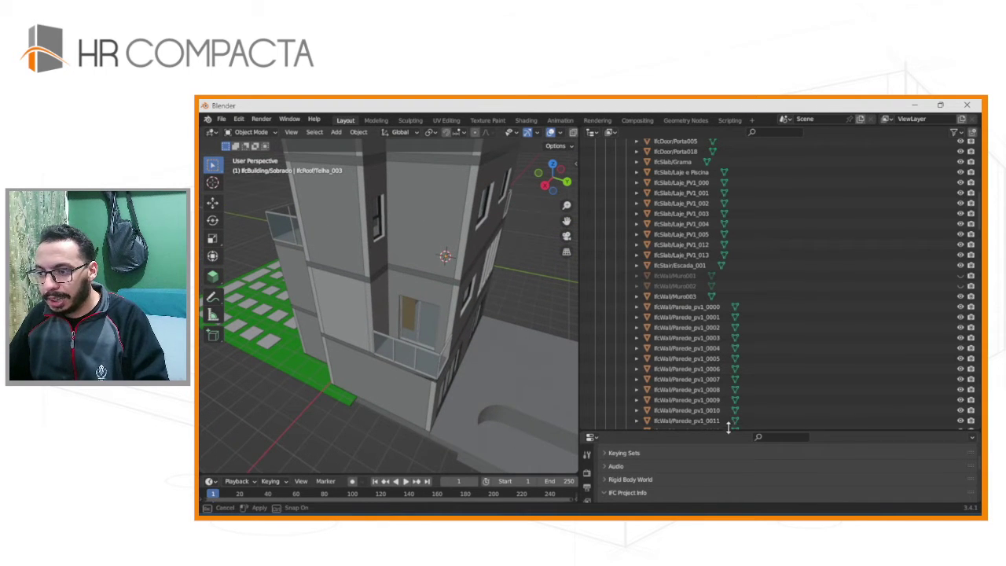
- Expand IFC Project Info showing schema IFC4 and CoordinationView, then orbit around the whole house
drag(727, 426, 745, 282)
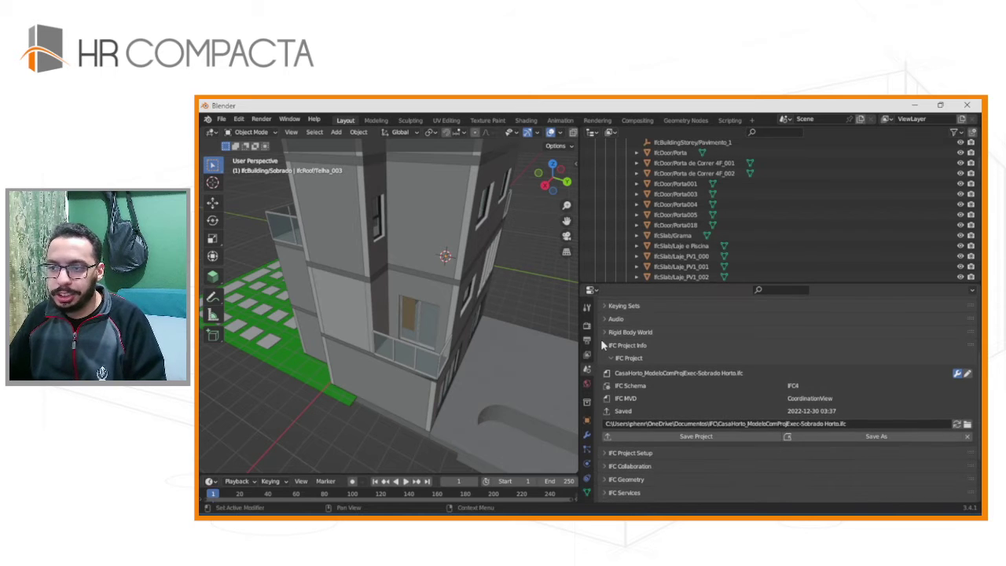
scroll(473, 360, down, 3)
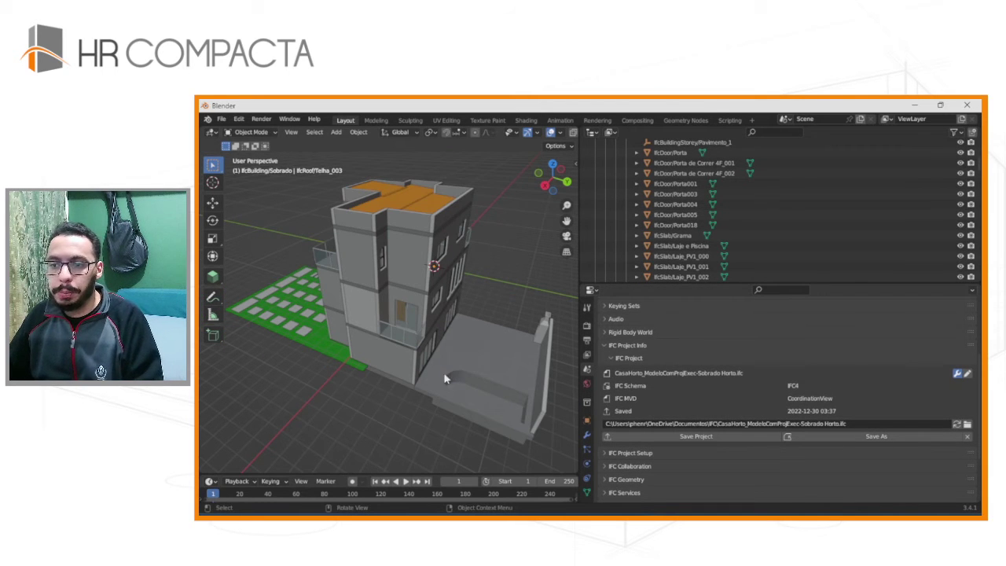
mouse_move(359, 395)
middle_down()
mouse_move(407, 381)
mouse_move(460, 386)
mouse_move(479, 365)
middle_up()
scroll(436, 385, down, 2)
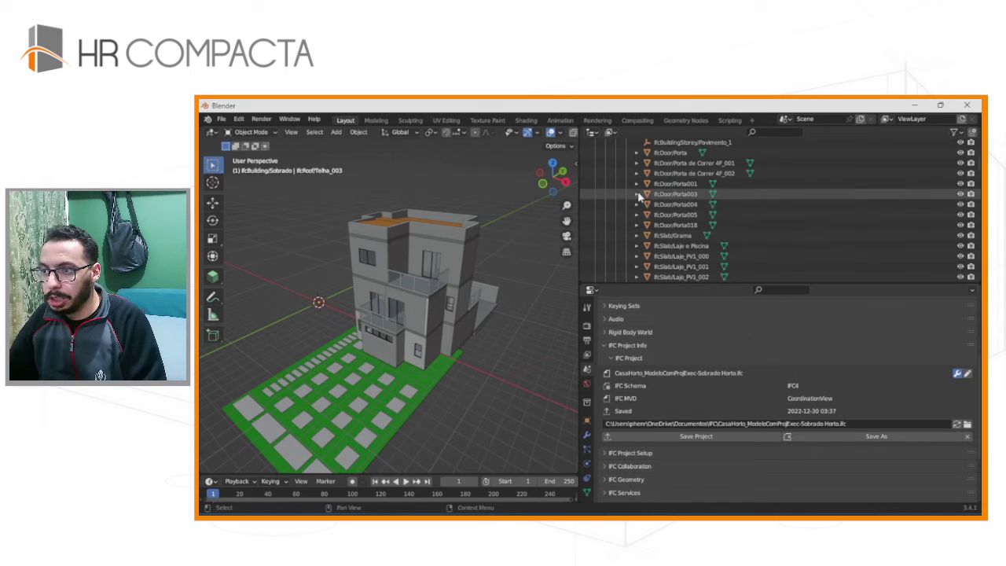
- Scroll the Outliner back up to IfcProject at the top, down to the Fundação storey
scroll(638, 197, up, 5)
scroll(633, 196, up, 3)
scroll(628, 197, up, 2)
scroll(627, 197, up, 1)
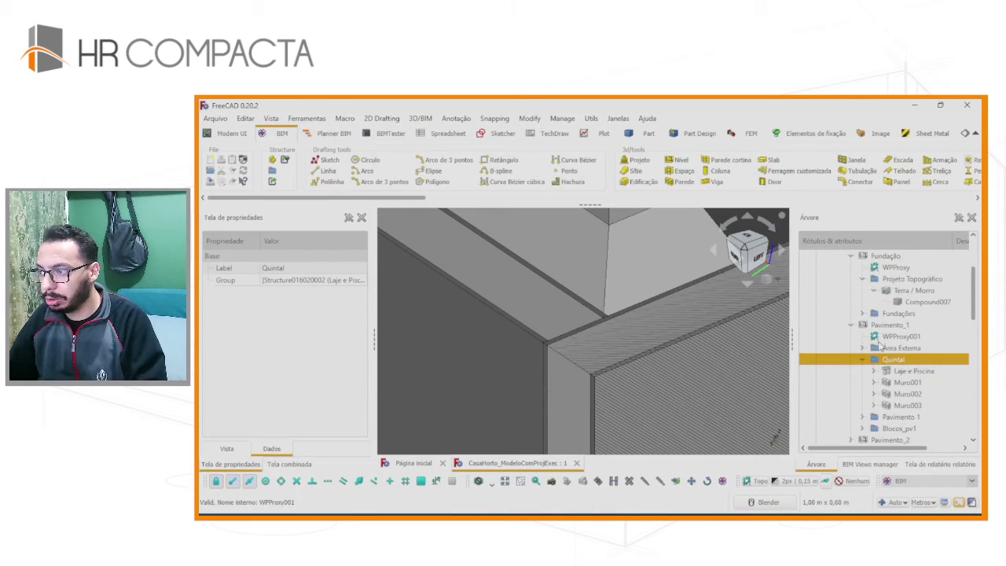
- Collapse the Fundação, Pavimento_1 and Pavimento_4 branches in FreeCAD's model tree
scroll(878, 345, up, 2)
click(849, 325)
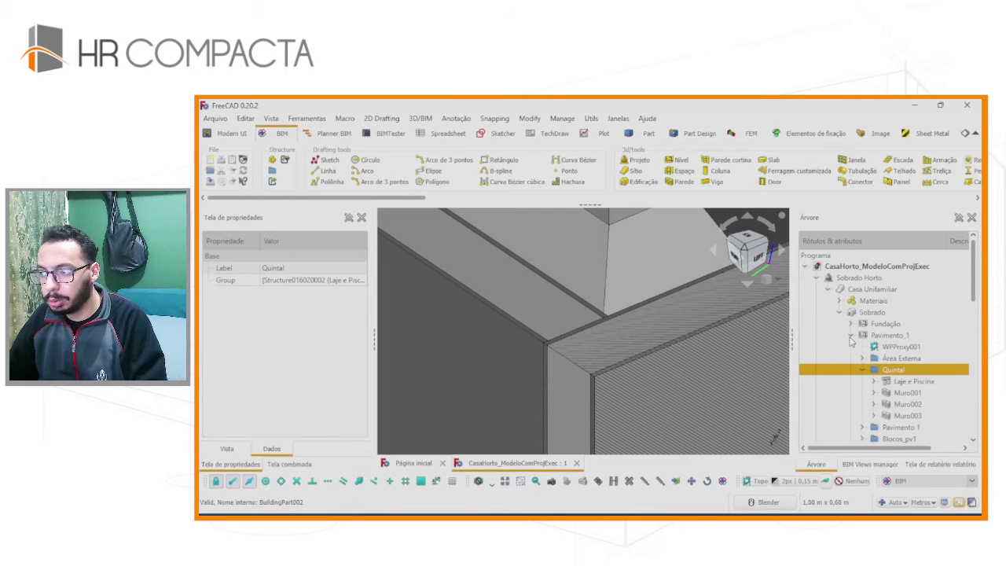
click(850, 336)
click(851, 369)
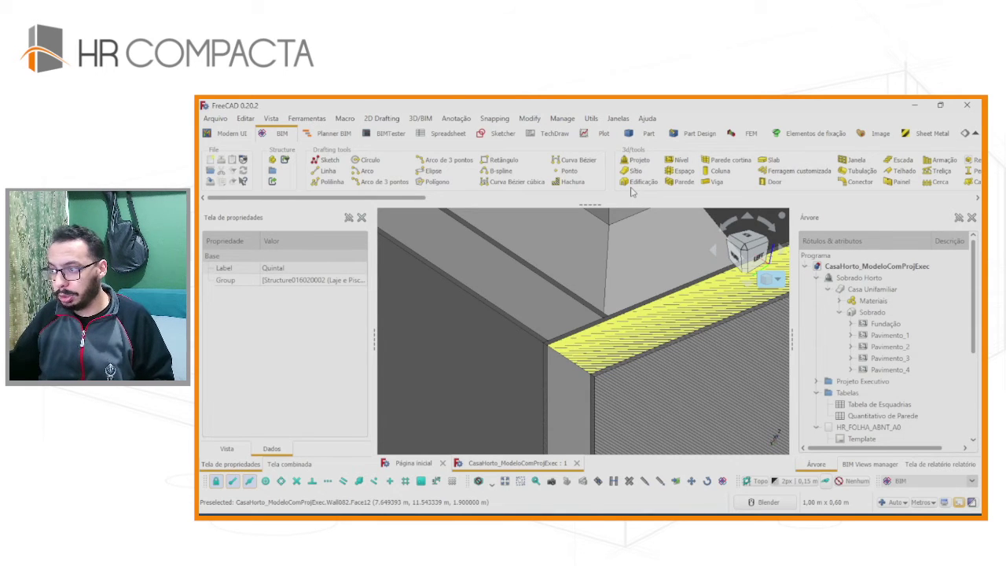
- Inspect the IFC data of Sobrado Horto project, Casa Unifamiliar site and Sobrado building
click(842, 278)
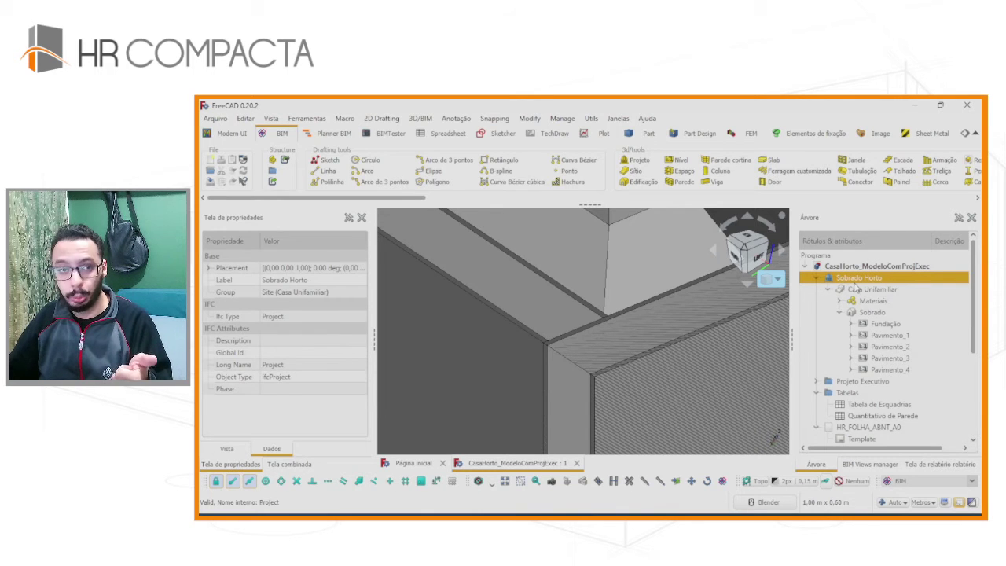
click(868, 290)
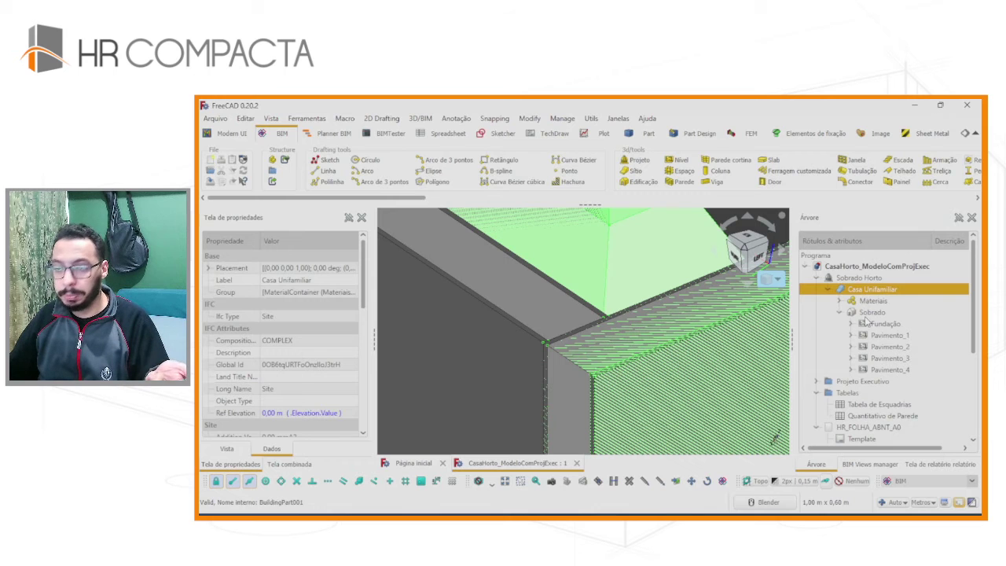
click(869, 313)
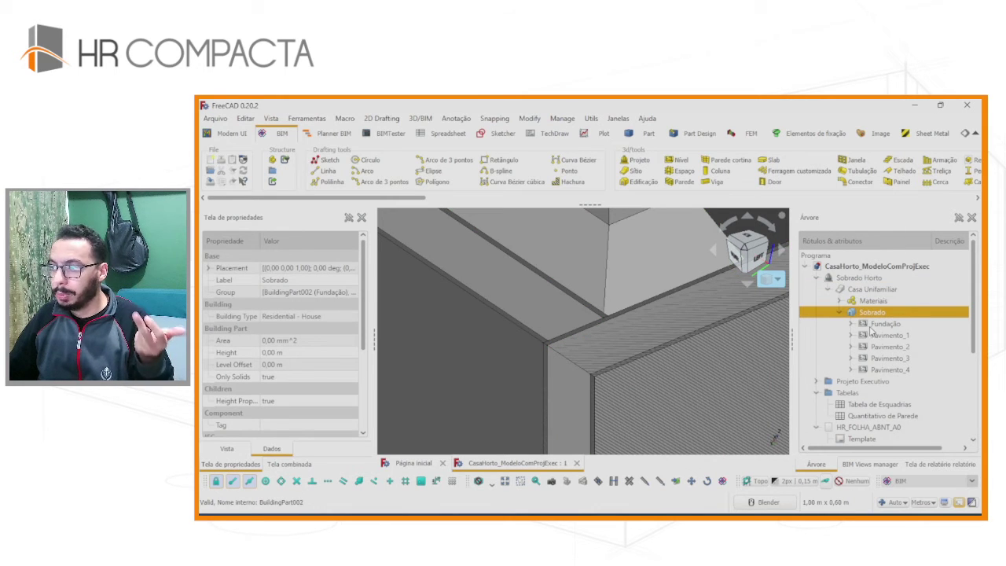
- Check the Fundação and Pavimento_1–3 storey properties, then expand Pavimento_2's contents
click(876, 324)
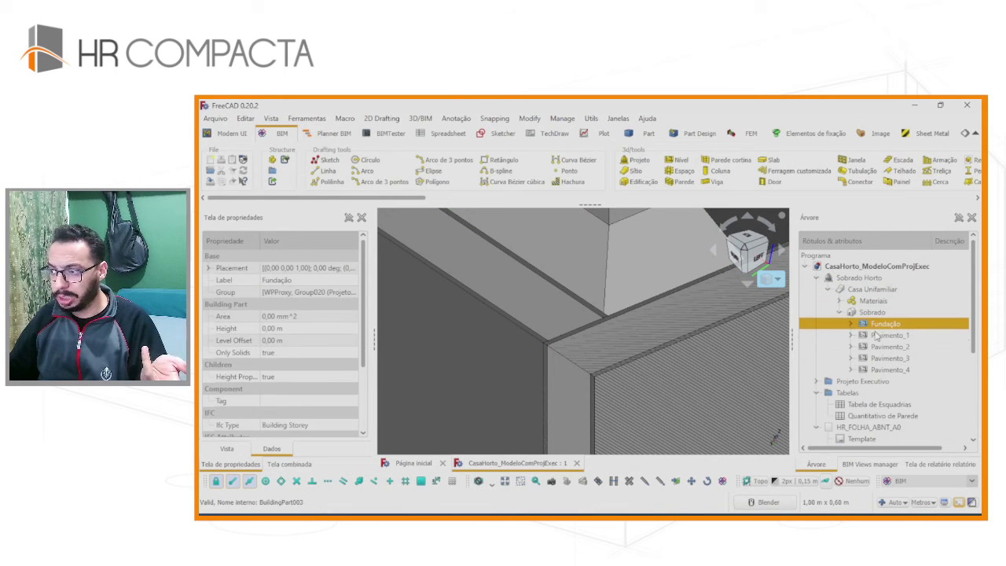
click(878, 335)
click(880, 347)
click(878, 360)
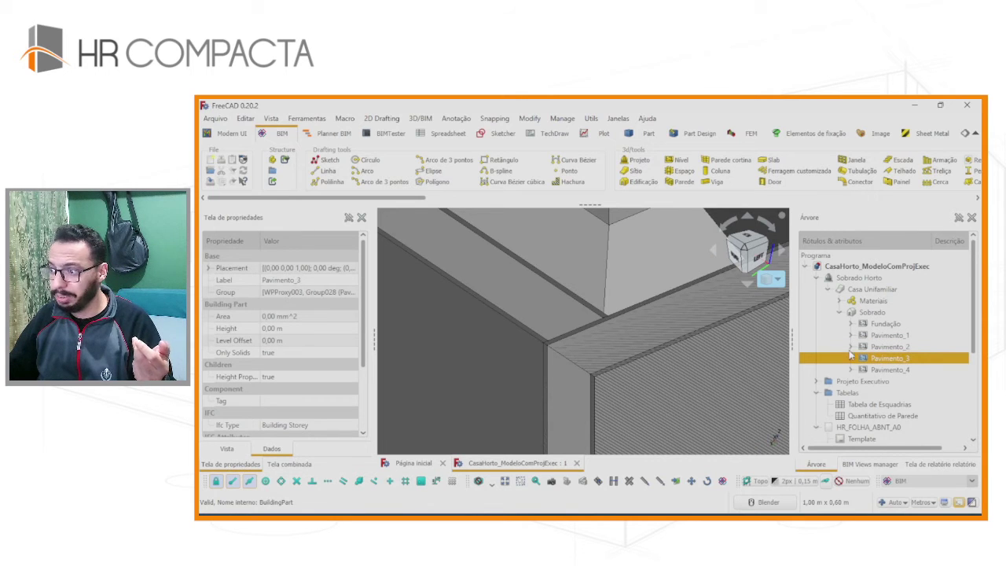
click(850, 347)
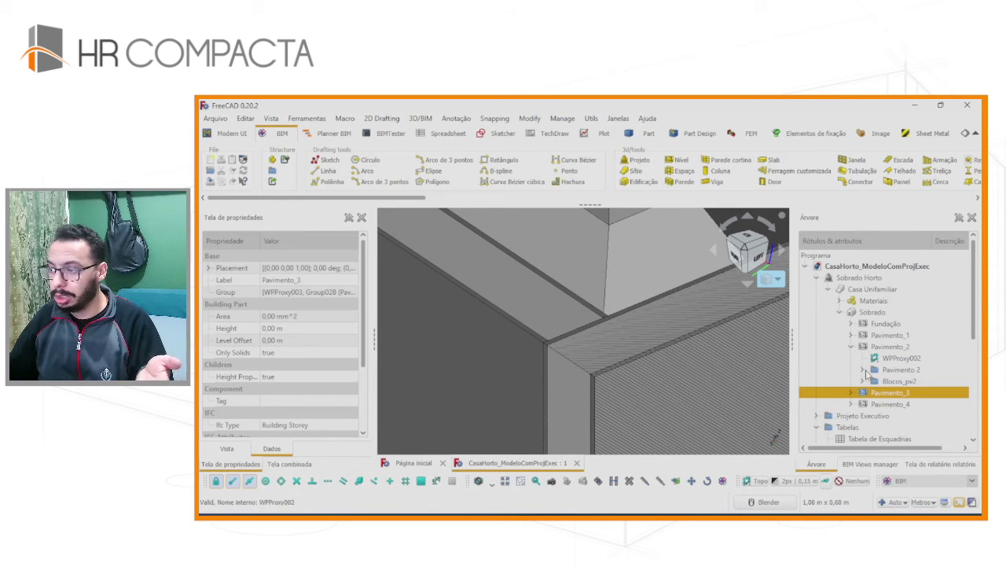